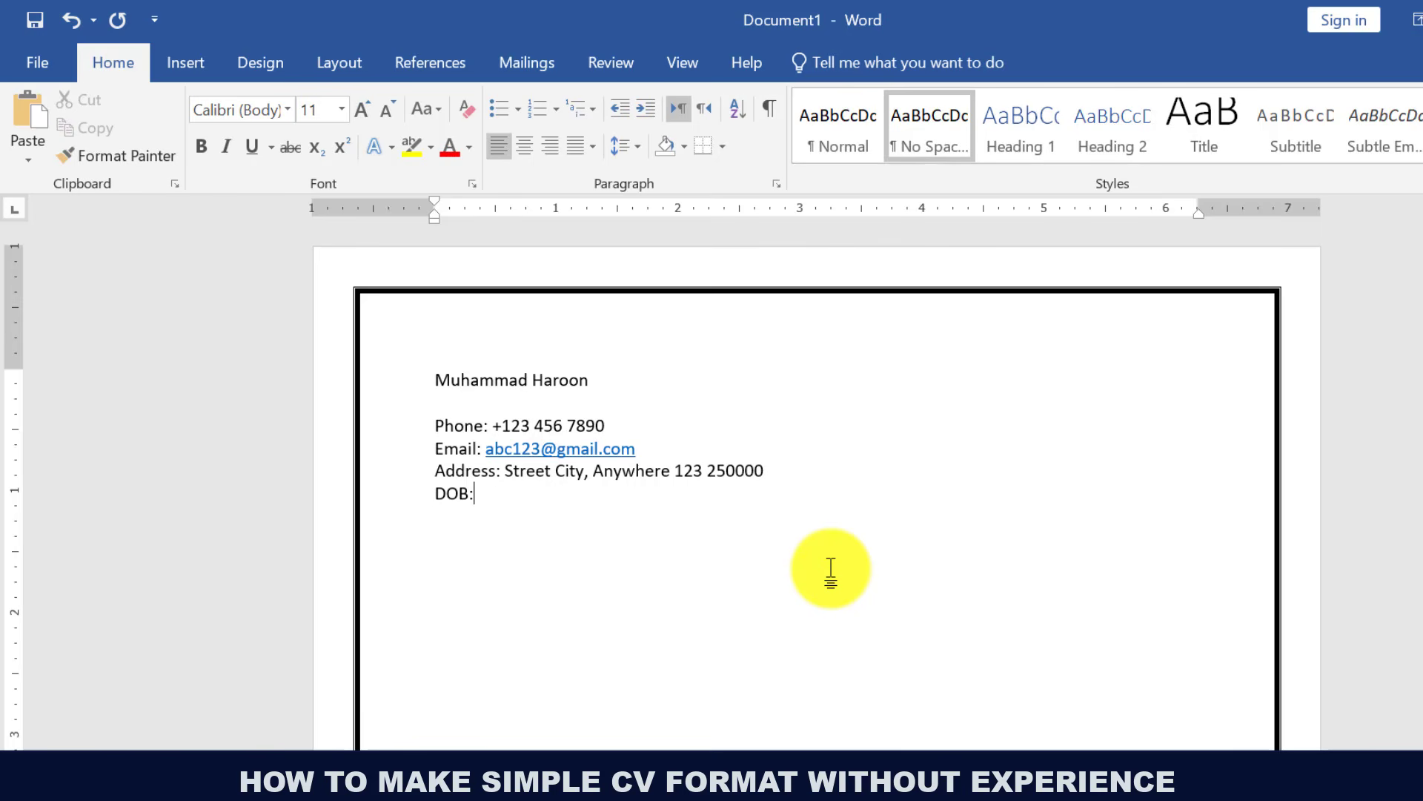
# Add the date-of-birth and nationality lines, then a Profile heading with three underscores beneath.
pyautogui.write('123 25')
pyautogui.write('0000 DOB: 20 July 1998 ')
pyautogui.write('Nationality: Pakistani')
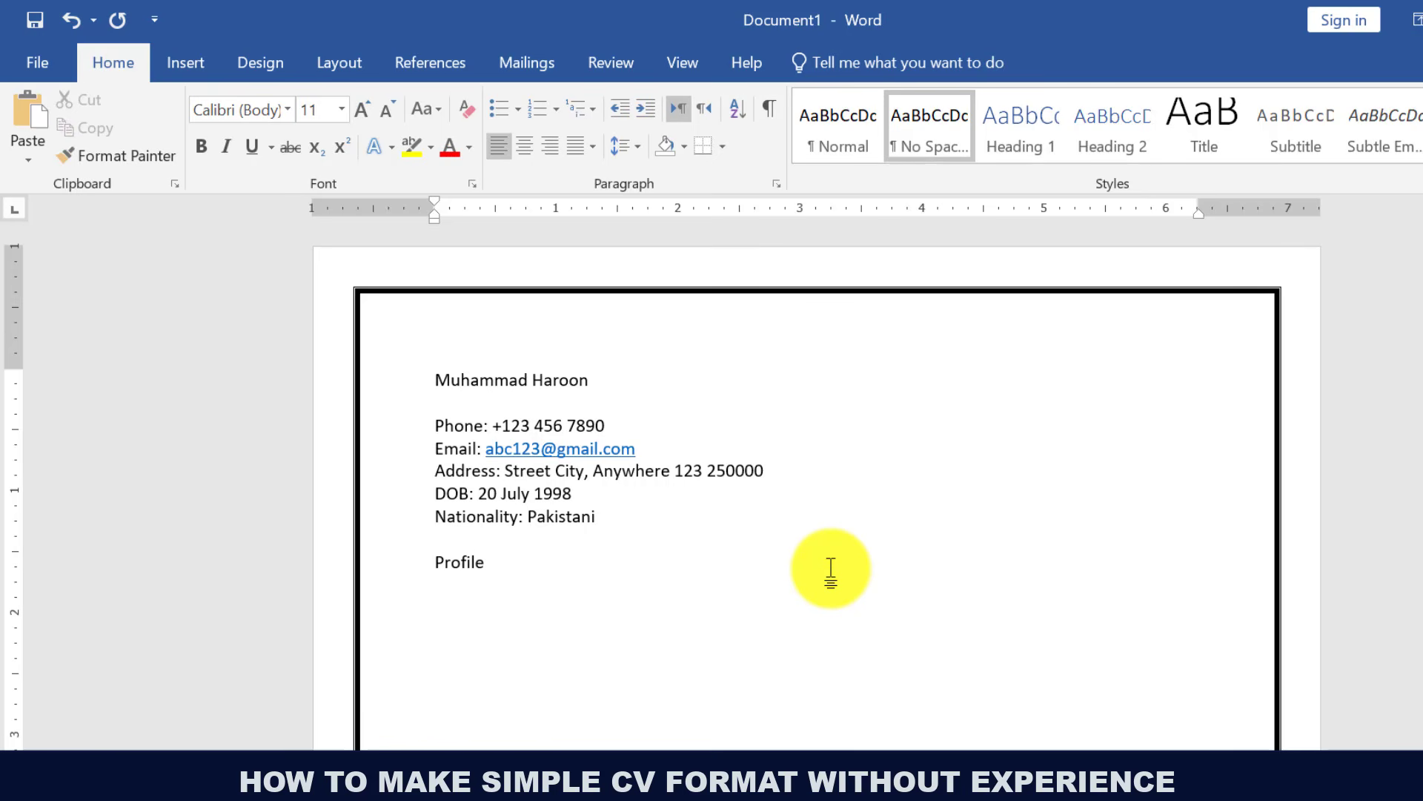
pyautogui.write('___')
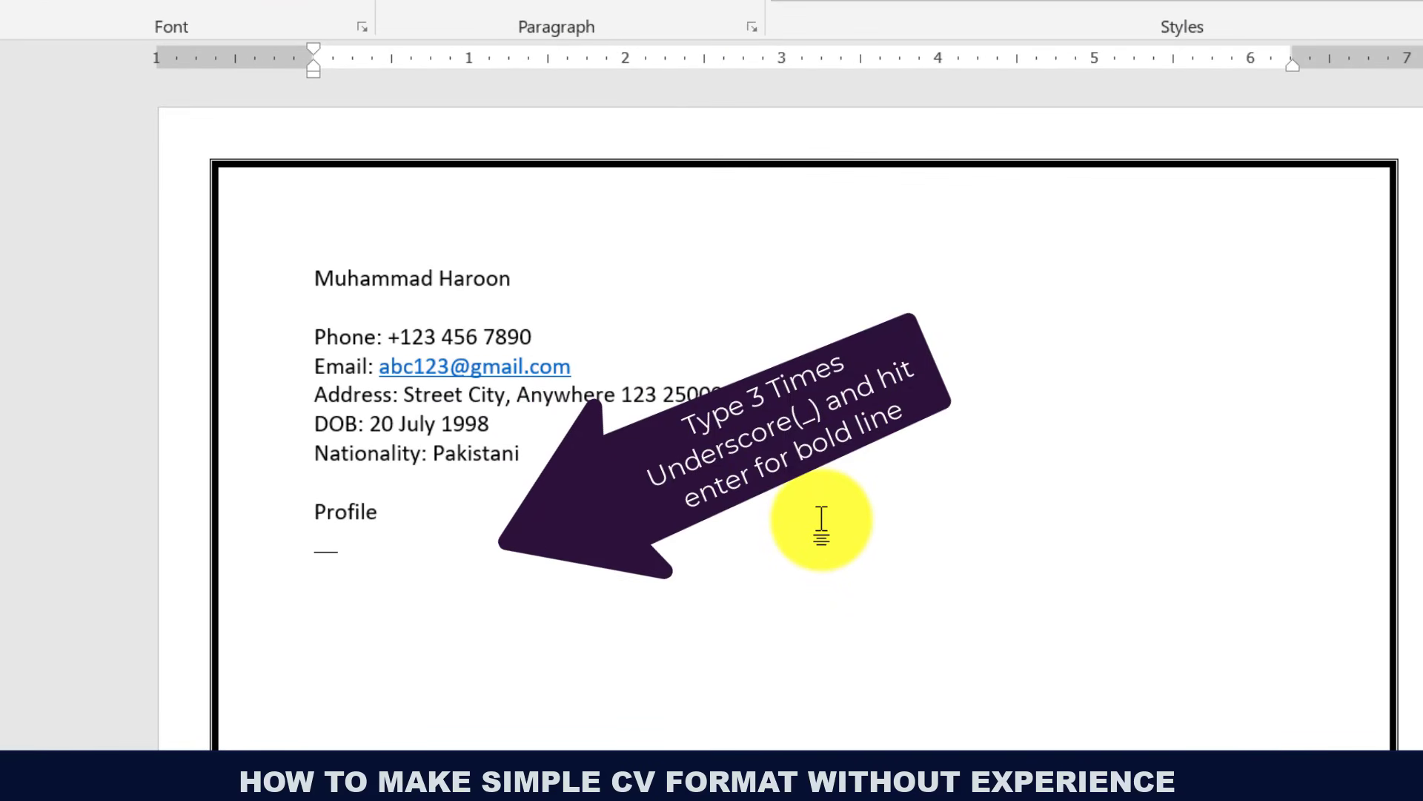
# Turn the underscores into a full-width rule under Profile and set all CV text to Times New Roman.
pyautogui.press('Return')
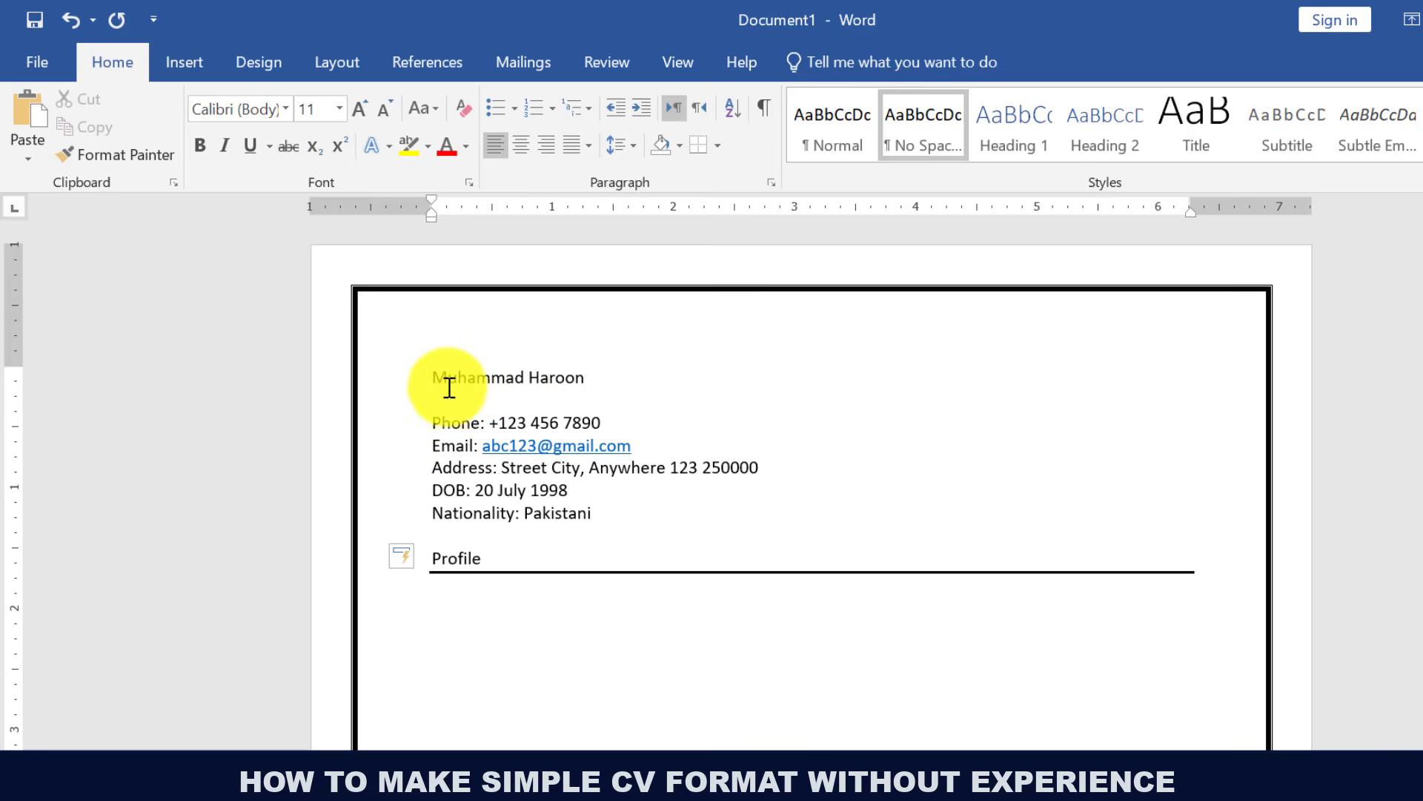
pyautogui.moveTo(432, 377); pyautogui.dragTo(541, 566)
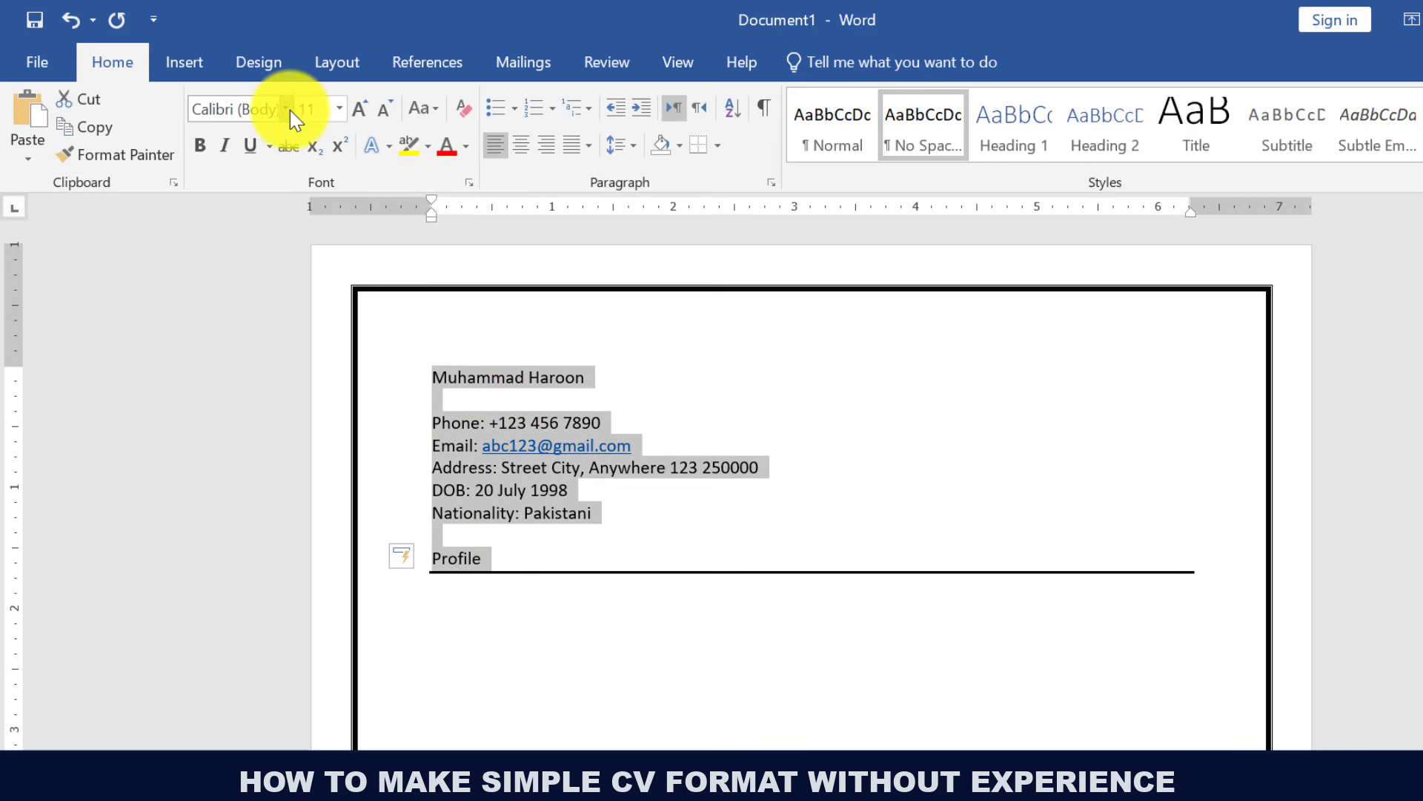
pyautogui.click(289, 108)
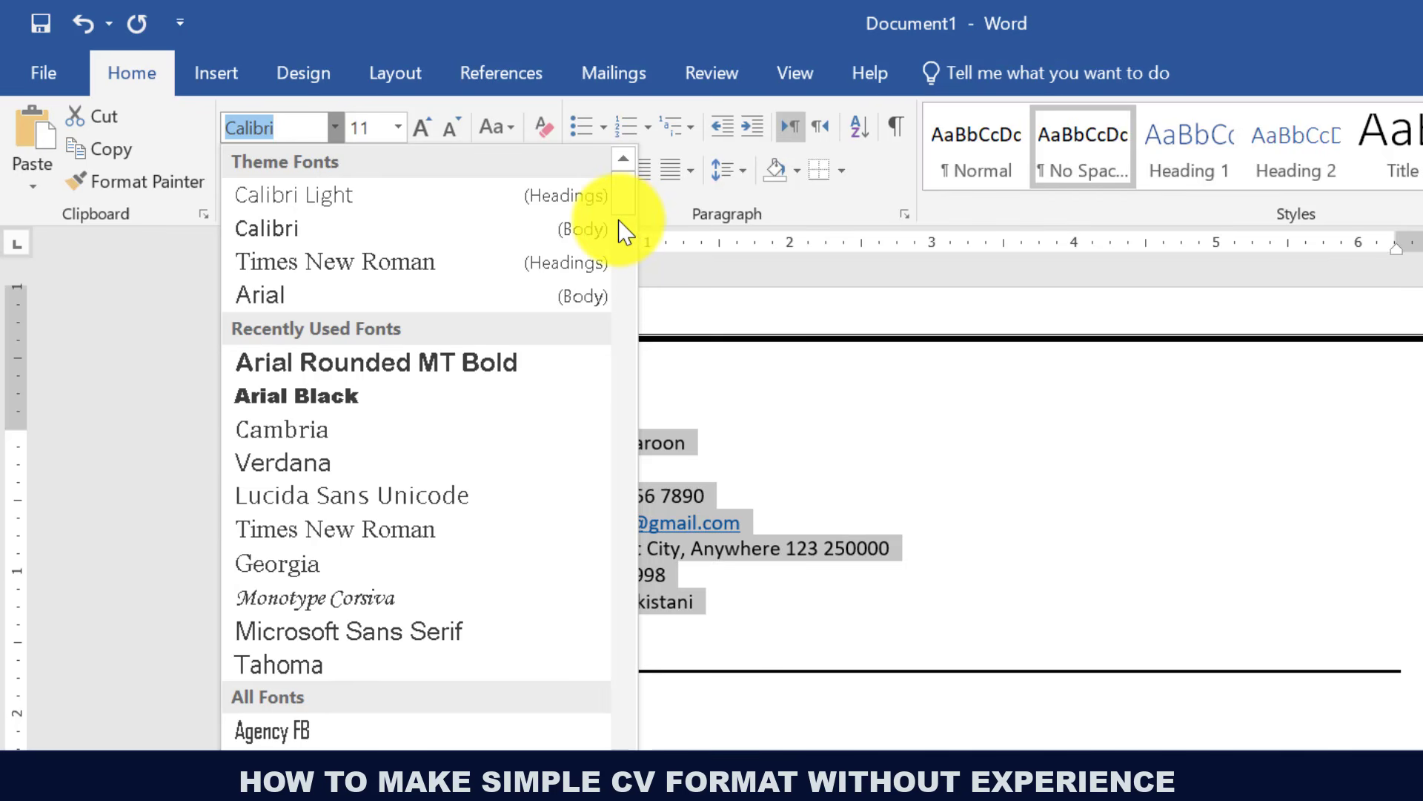
pyautogui.click(339, 267)
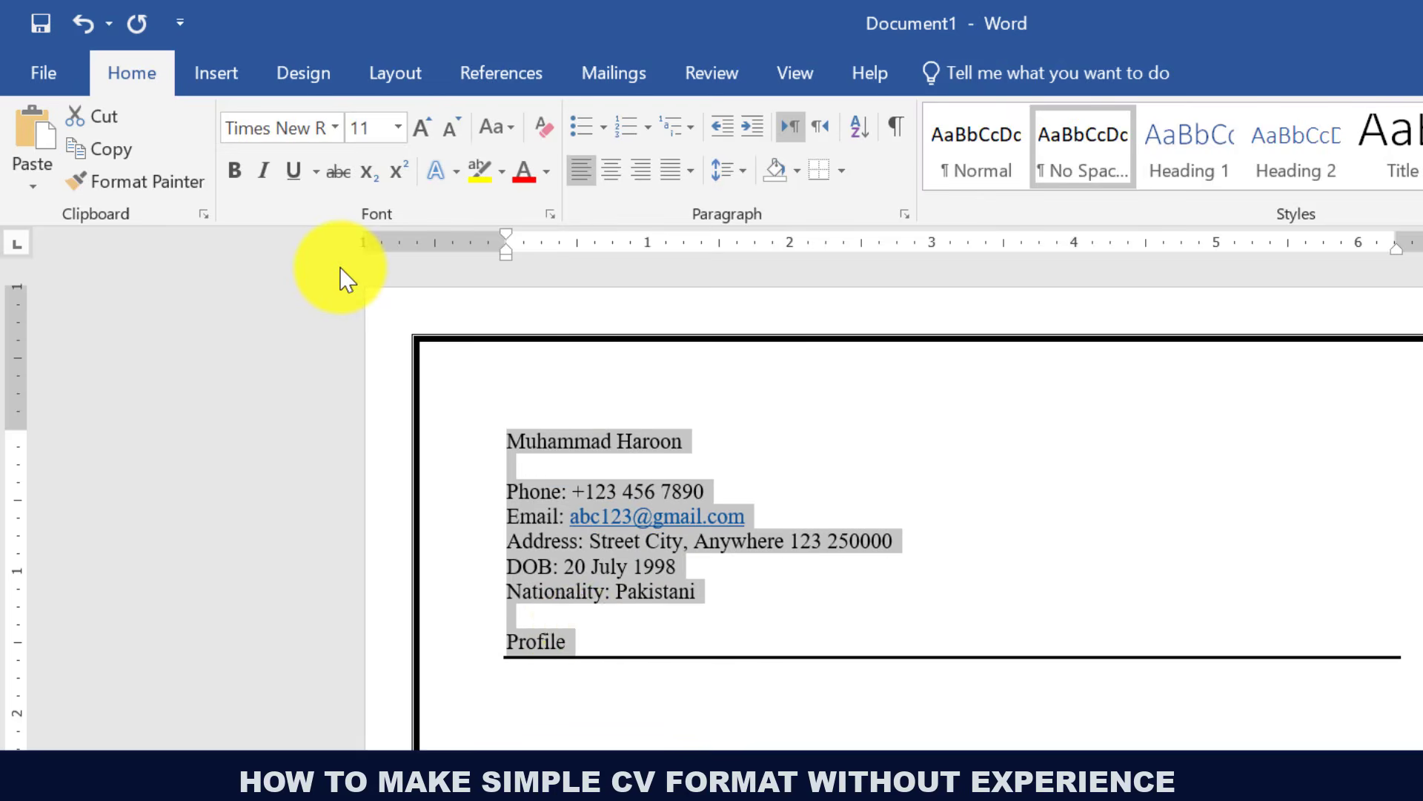
pyautogui.click(584, 646)
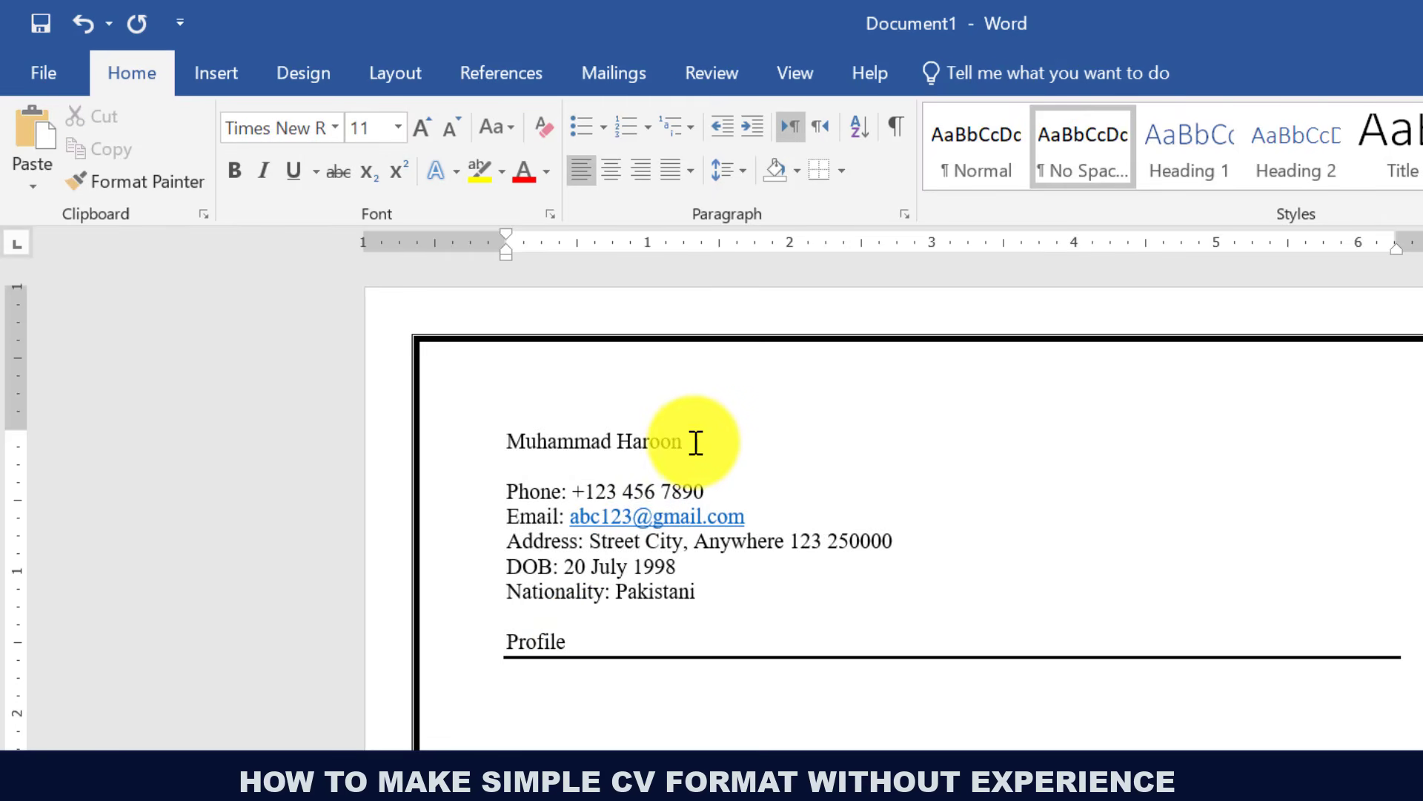
# Grow the name line at the top of the CV to 22 pt and make it bold.
pyautogui.moveTo(692, 438); pyautogui.dragTo(493, 435)
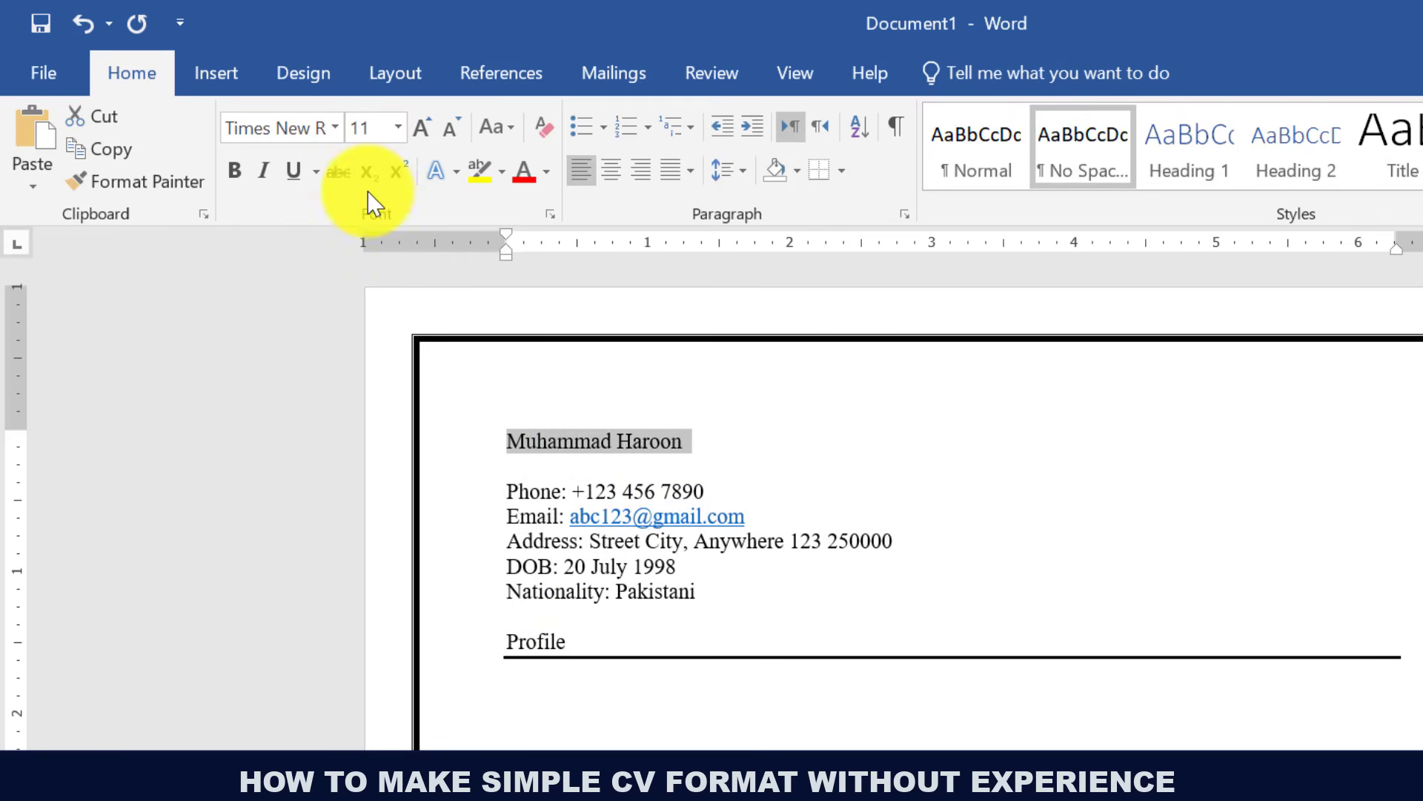
pyautogui.click(422, 124)
pyautogui.click(423, 124)
pyautogui.click(423, 125)
pyautogui.click(422, 124)
pyautogui.click(423, 125)
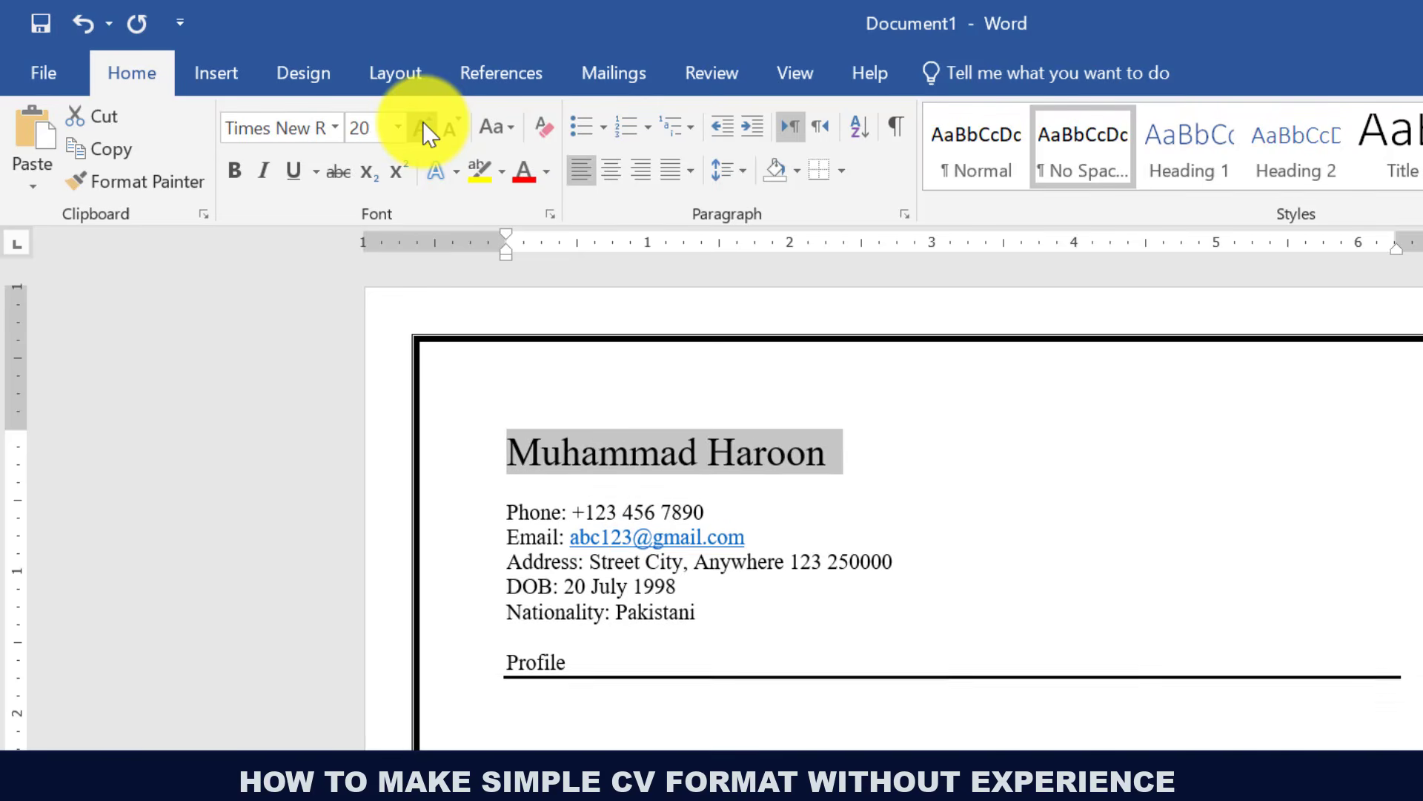
pyautogui.click(422, 125)
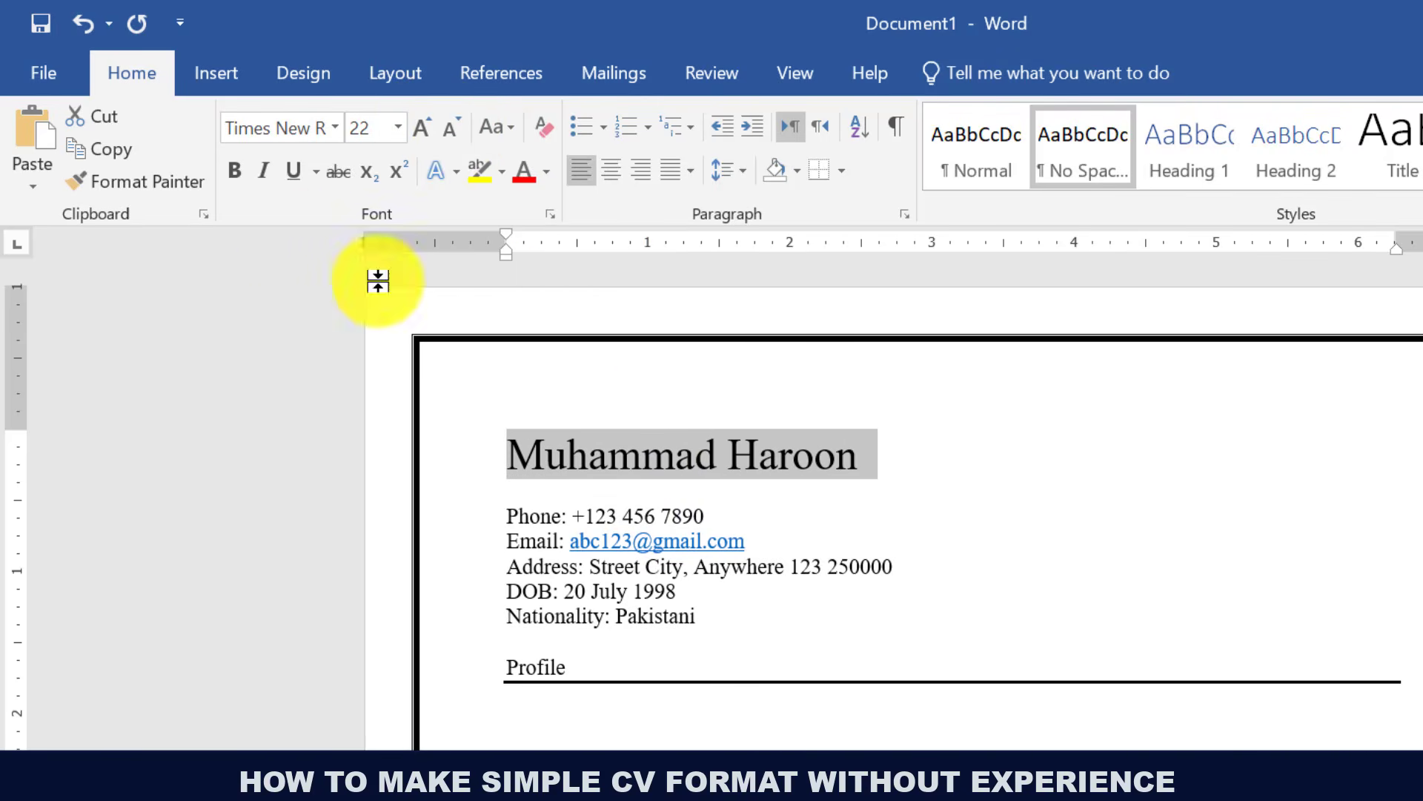
pyautogui.click(234, 172)
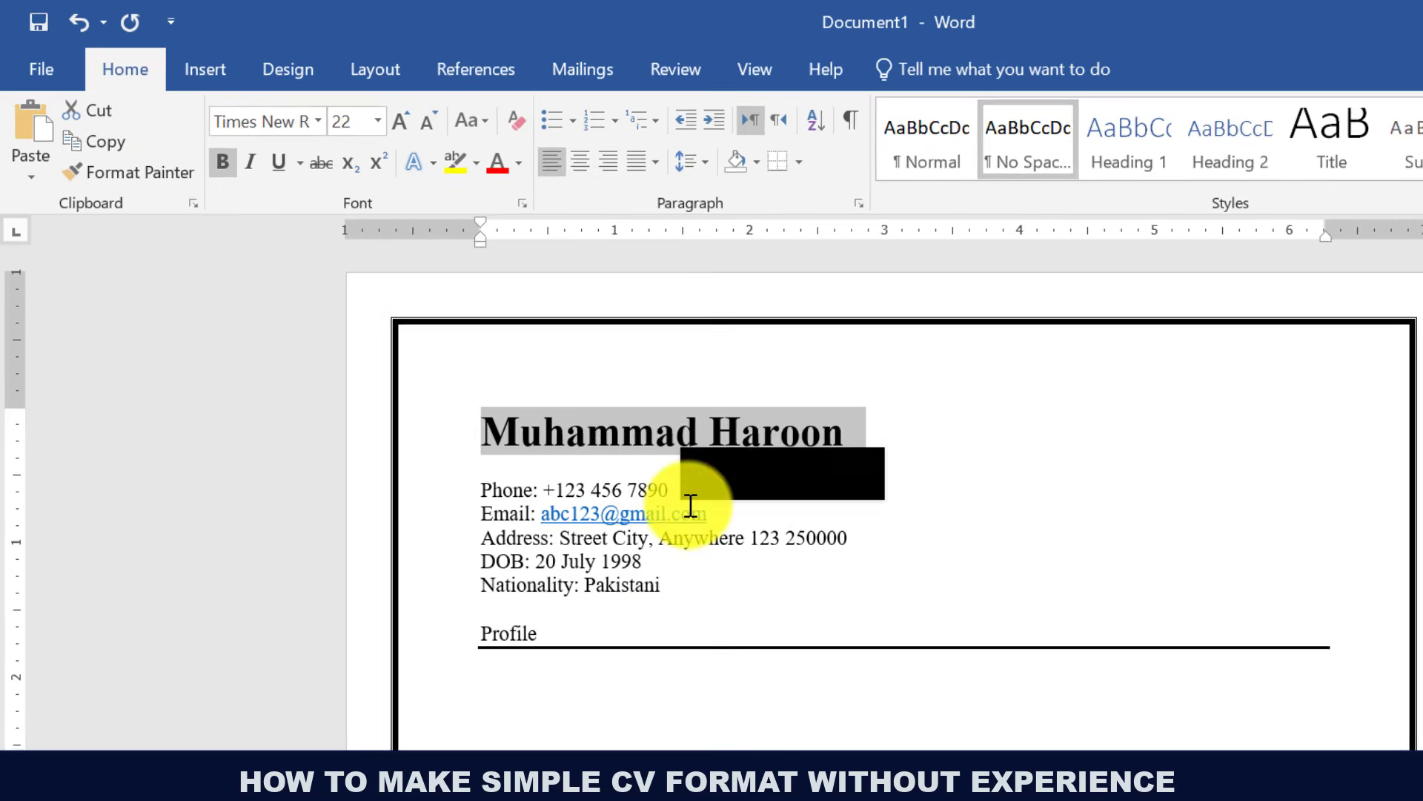
pyautogui.click(727, 534)
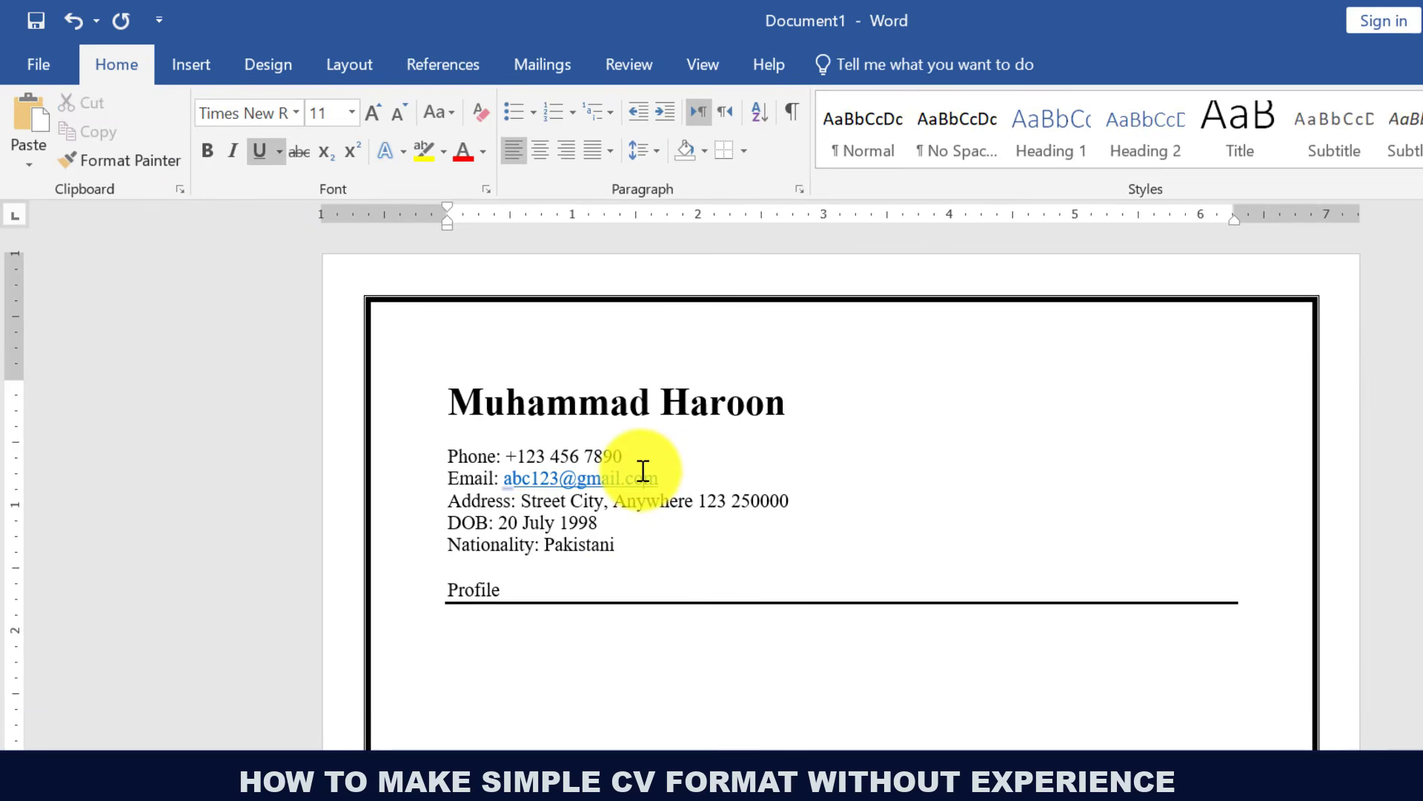
# Bold the Phone, Email, Address, DOB and Nationality labels.
pyautogui.click(504, 460)
pyautogui.moveTo(505, 460); pyautogui.dragTo(435, 524)
pyautogui.click(460, 406)
pyautogui.click(460, 429)
pyautogui.click(460, 458)
pyautogui.click(461, 479)
pyautogui.moveTo(545, 546); pyautogui.dragTo(445, 547)
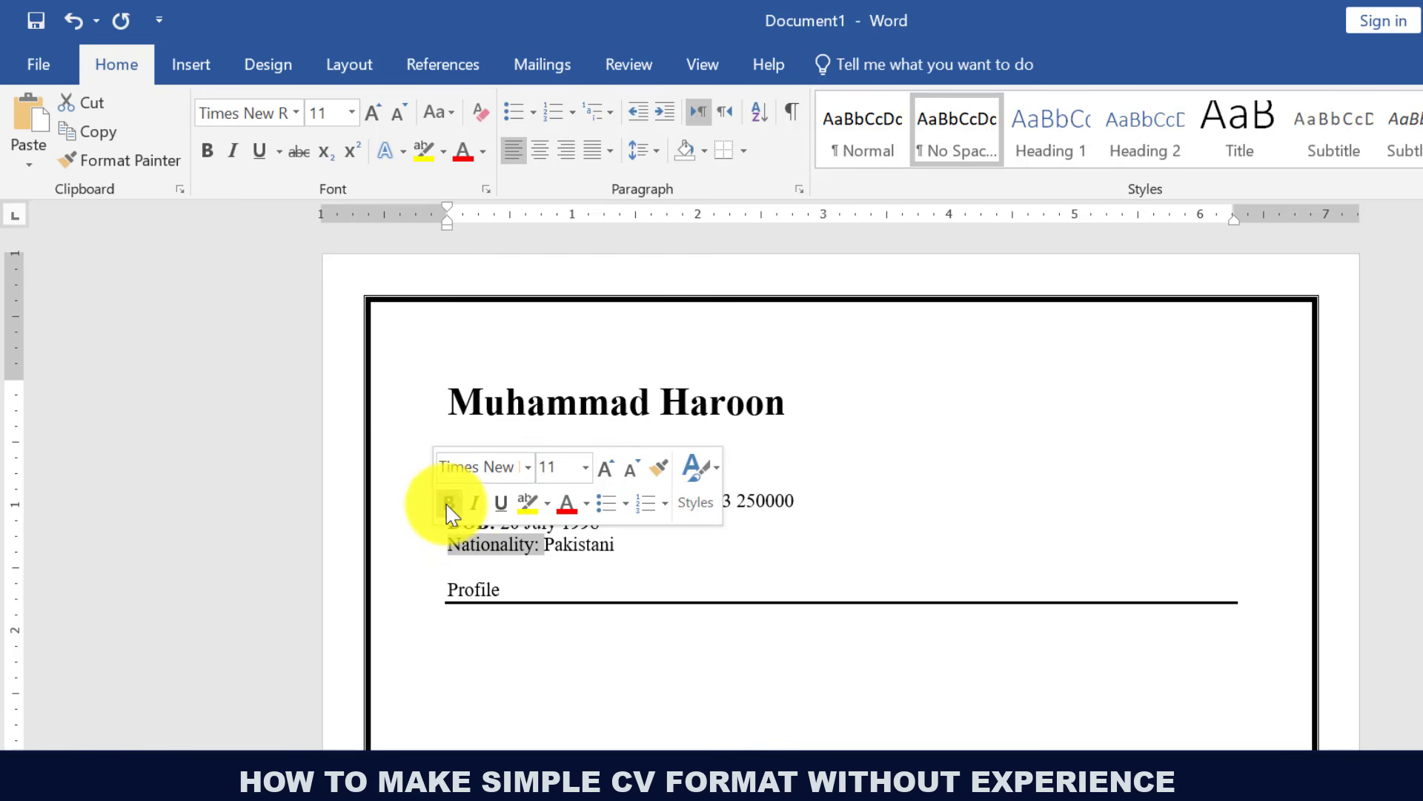
pyautogui.click(449, 505)
# Enlarge the Profile heading to 18 pt and make it bold.
pyautogui.moveTo(523, 589); pyautogui.dragTo(423, 587)
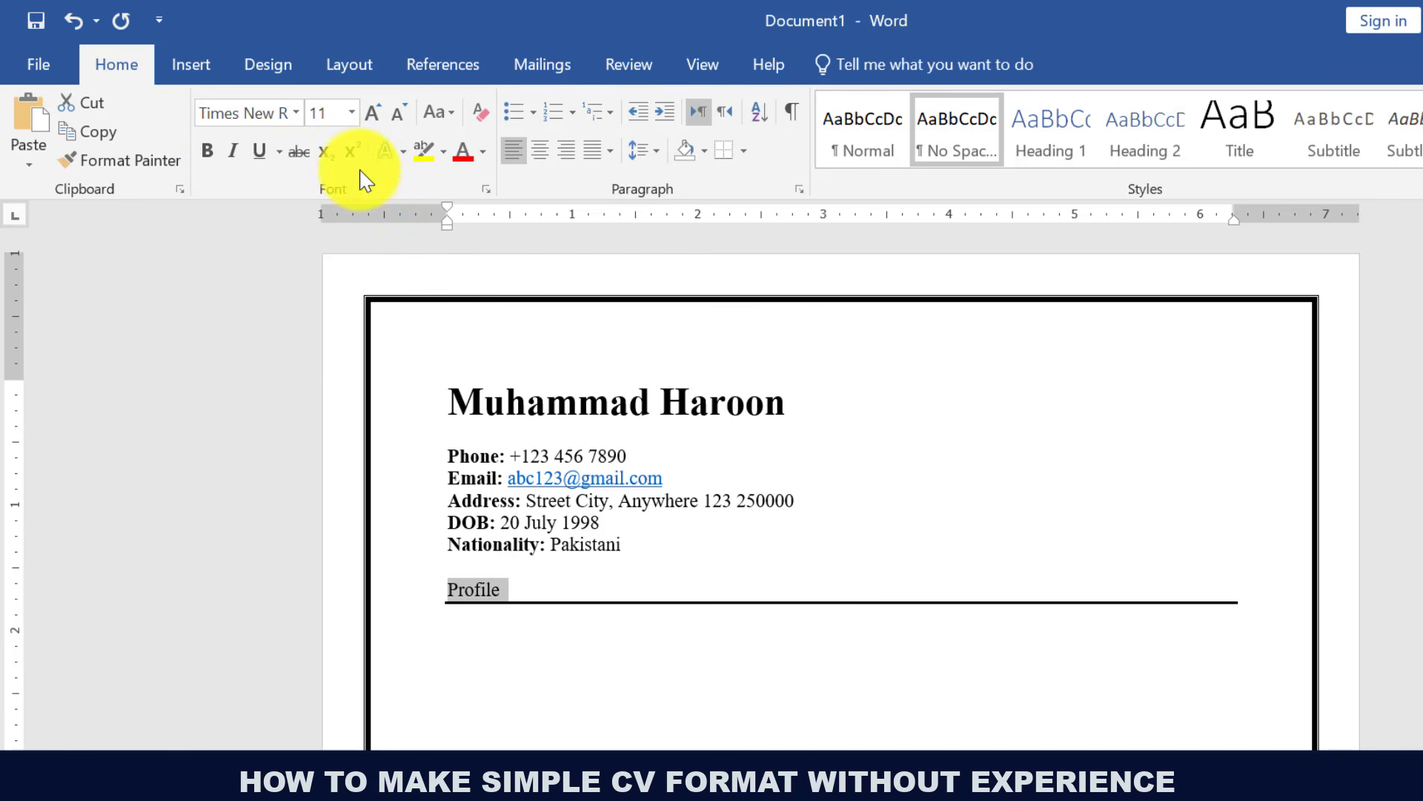
pyautogui.click(374, 117)
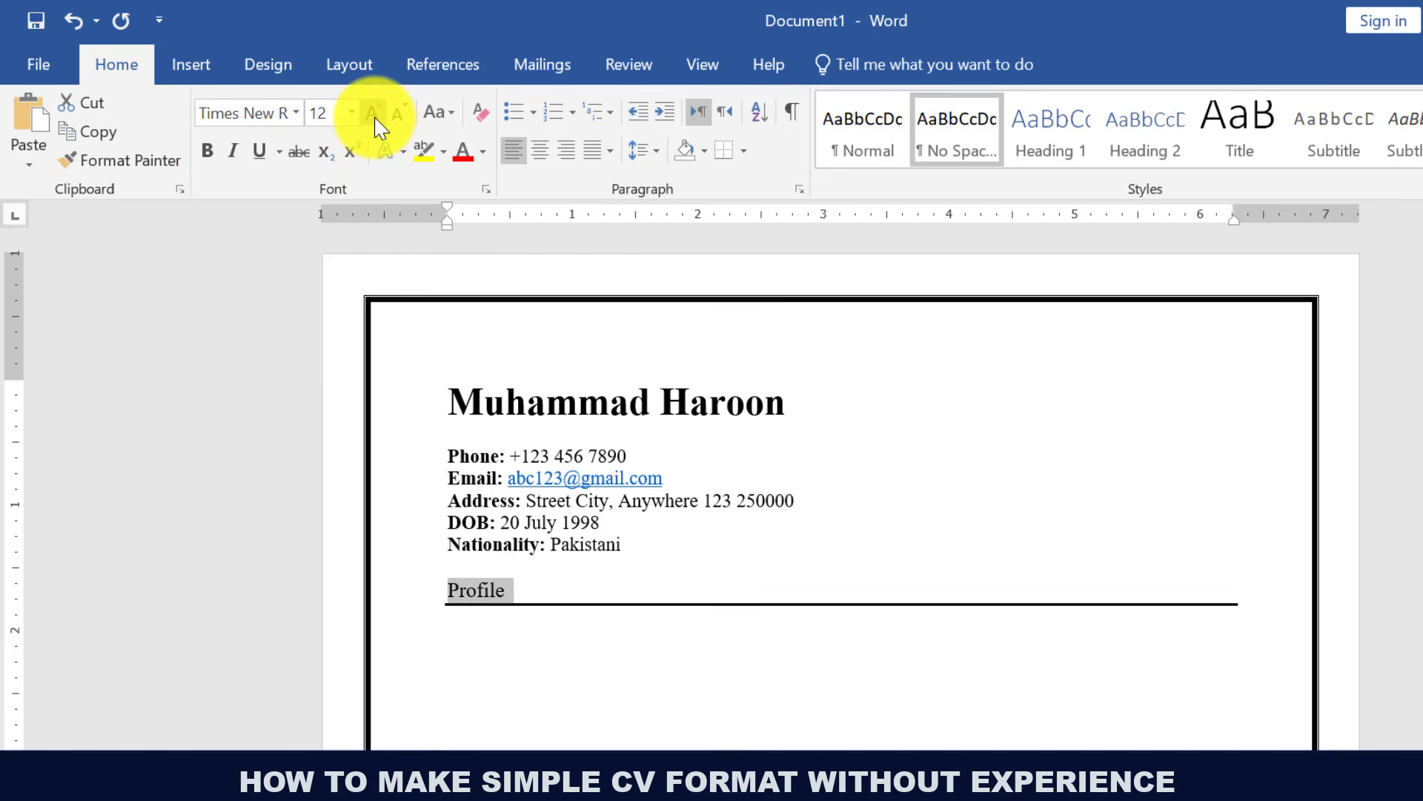
pyautogui.click(374, 117)
pyautogui.click(374, 119)
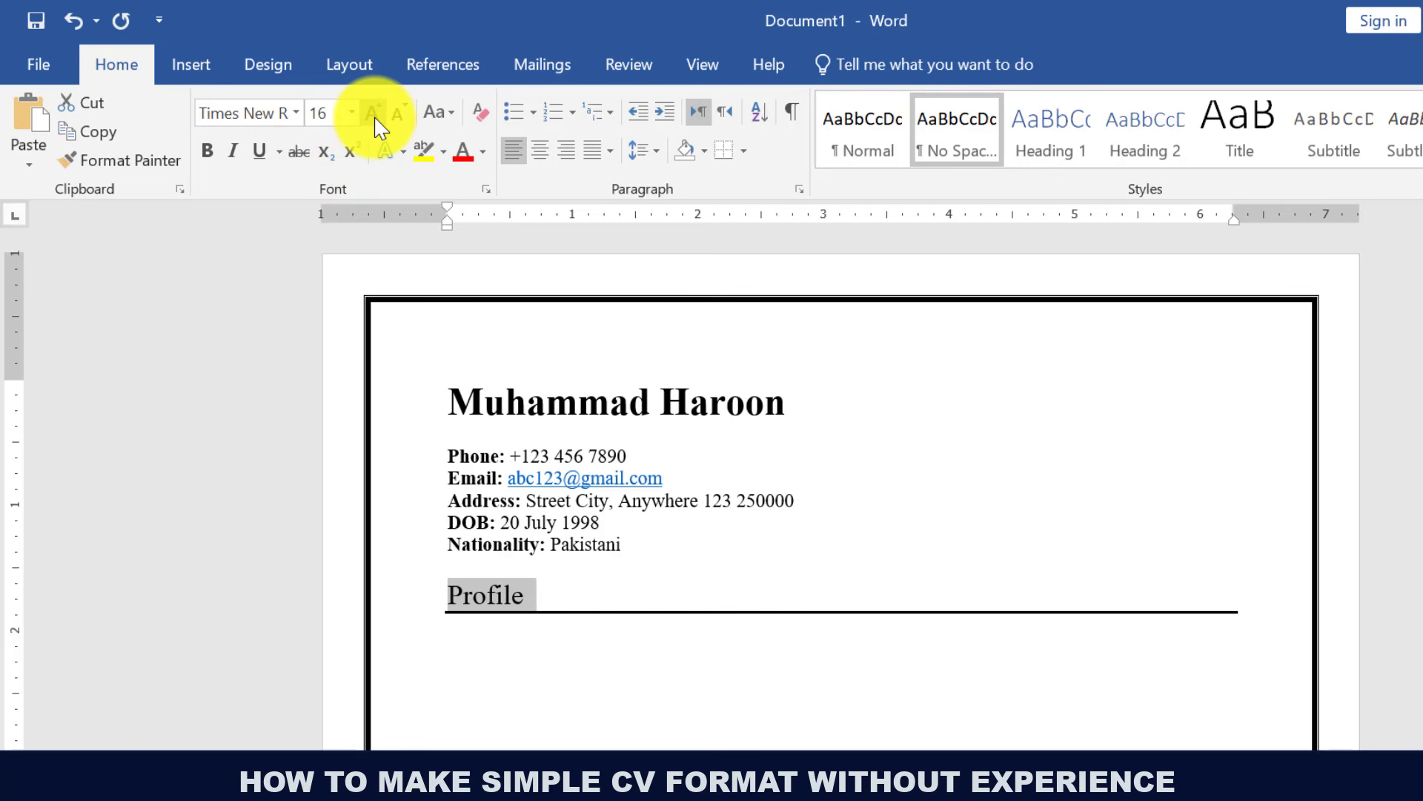
pyautogui.click(374, 119)
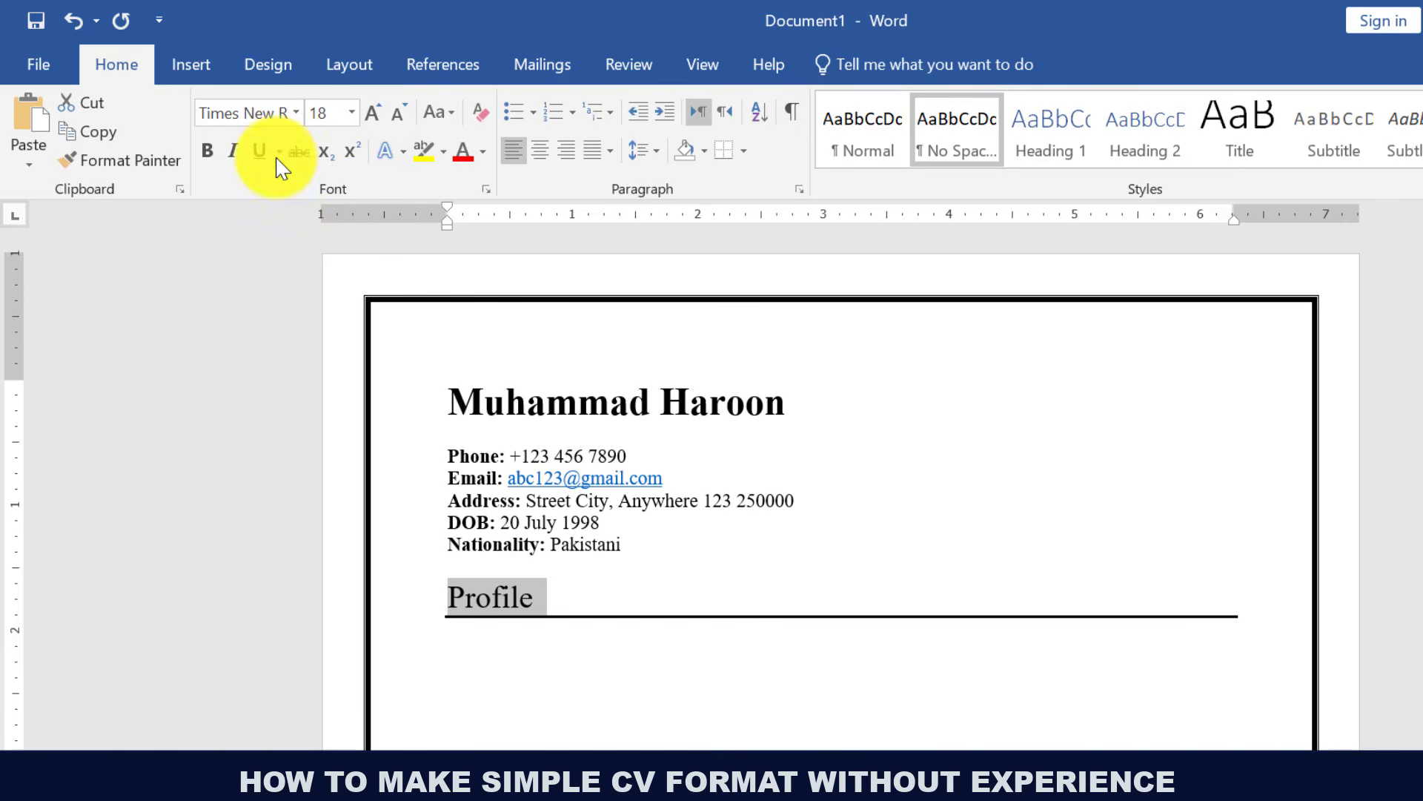
pyautogui.click(212, 154)
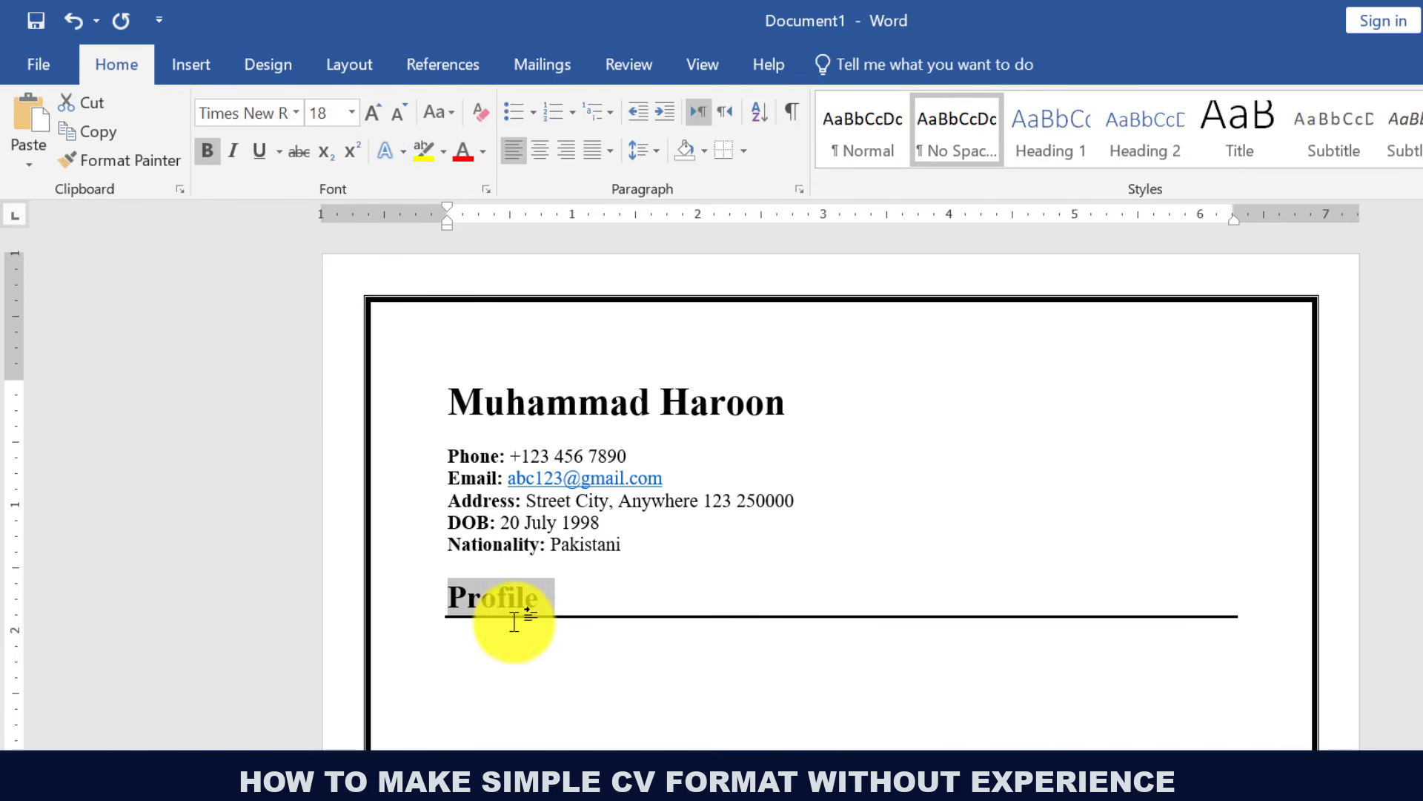
pyautogui.click(475, 642)
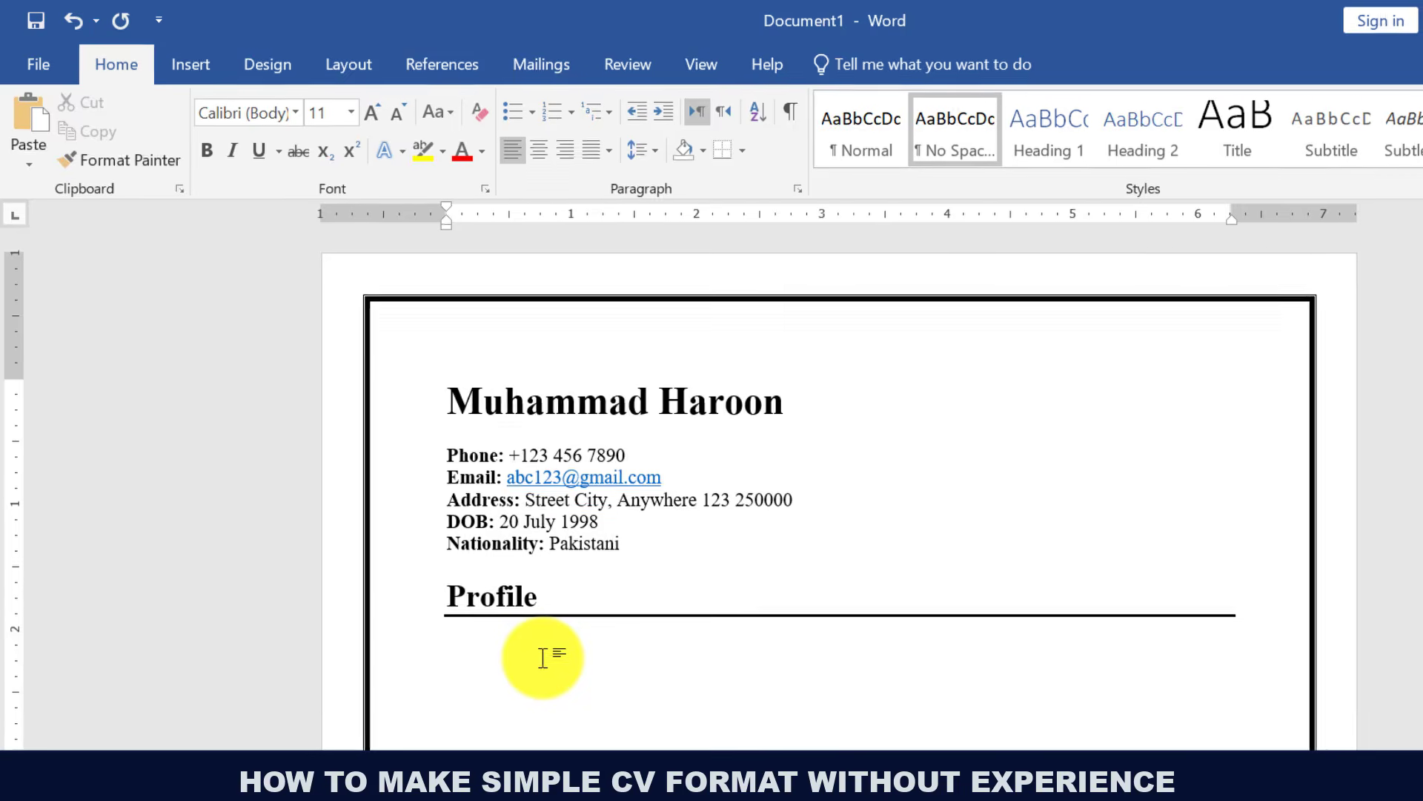
# Copy the two profile paragraphs from Notepad and paste them as plain text under Profile.
pyautogui.hotkey('alt', 'Tab')
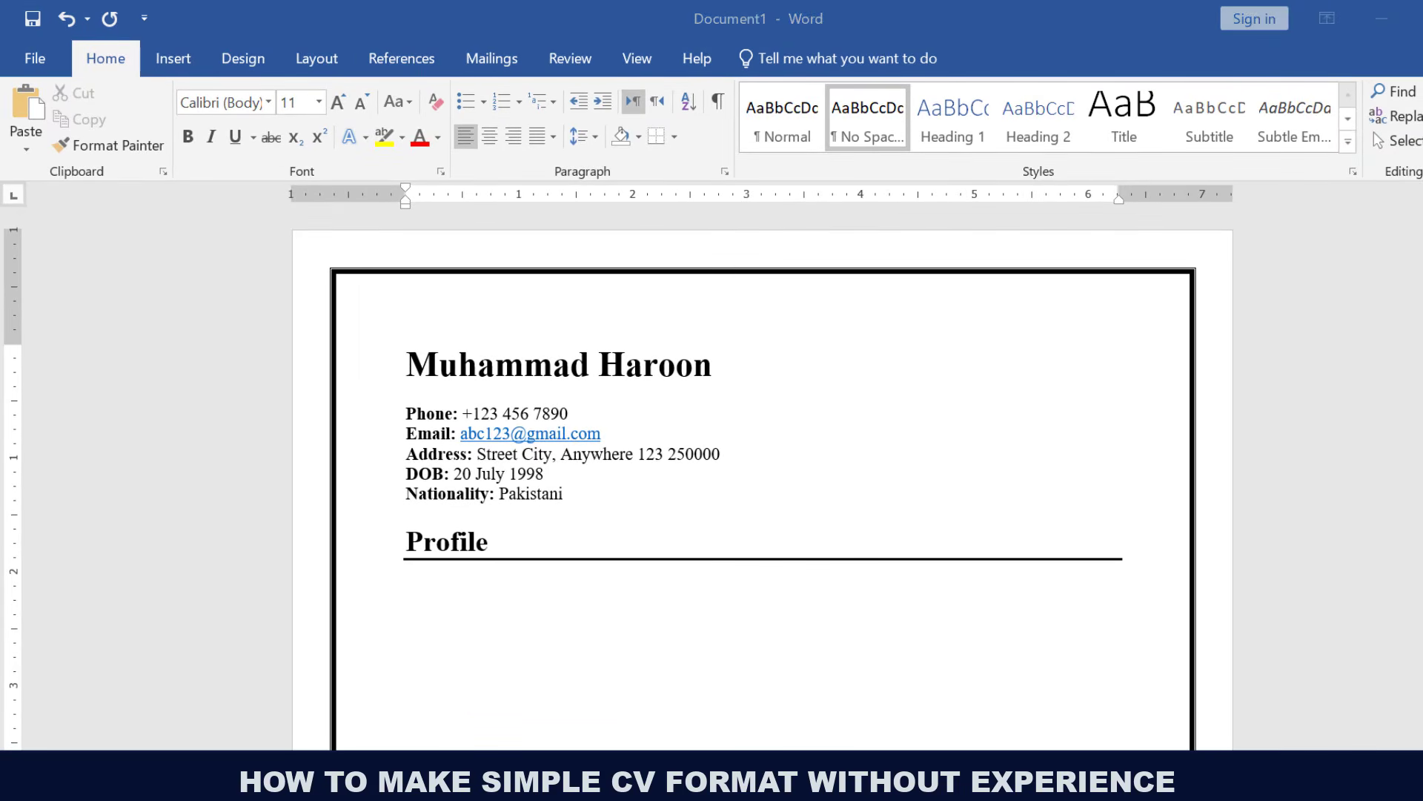
pyautogui.moveTo(586, 191); pyautogui.dragTo(1296, 348)
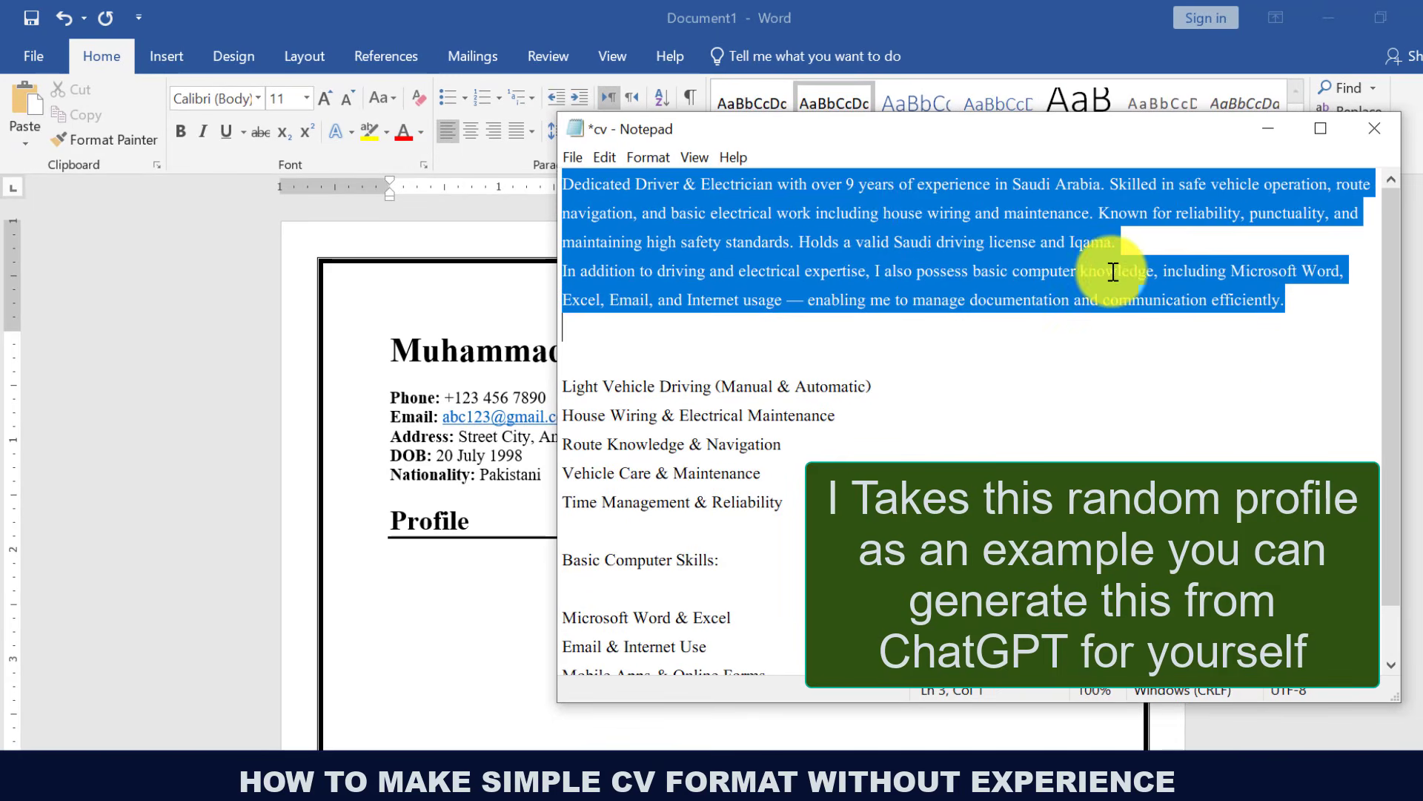
pyautogui.rightClick(909, 223)
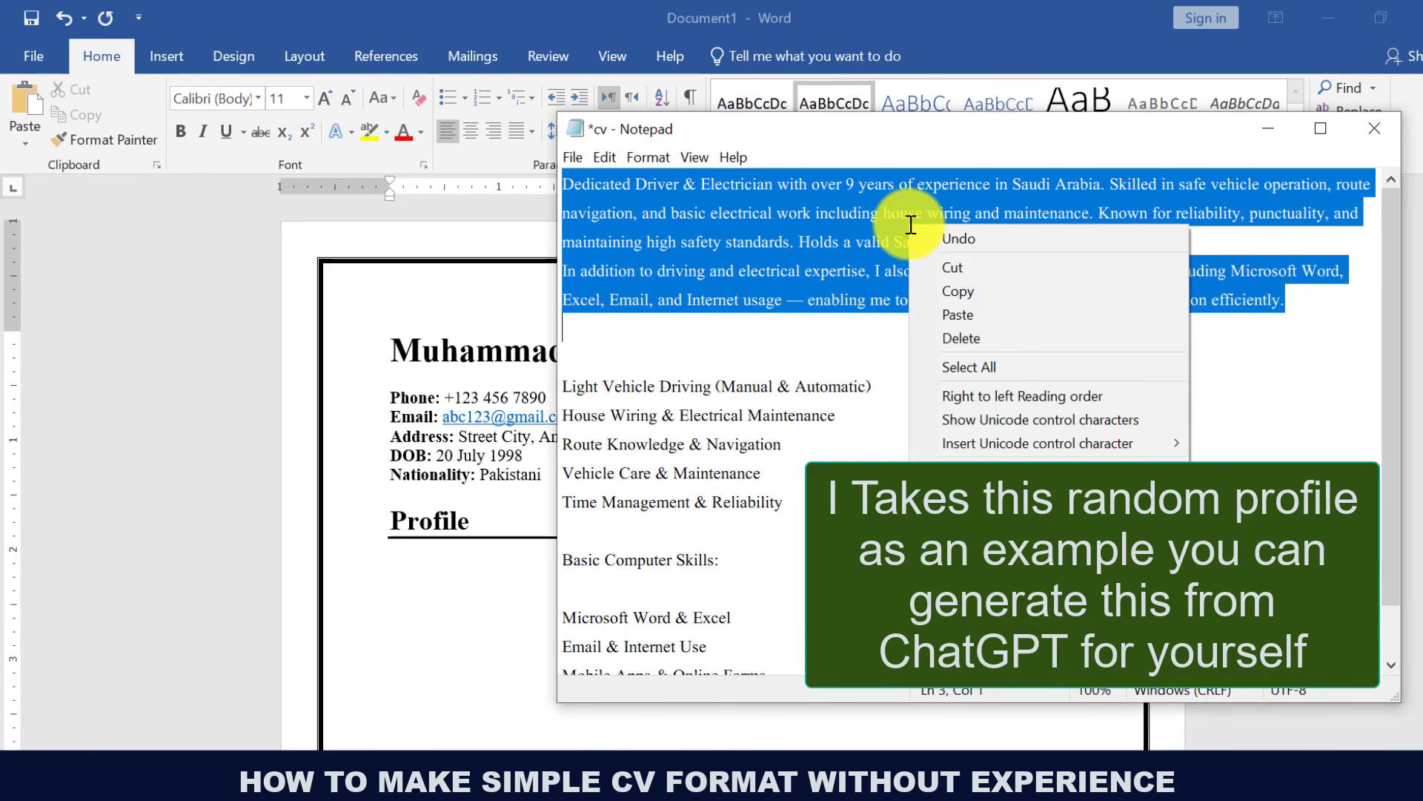
pyautogui.click(954, 291)
pyautogui.click(452, 562)
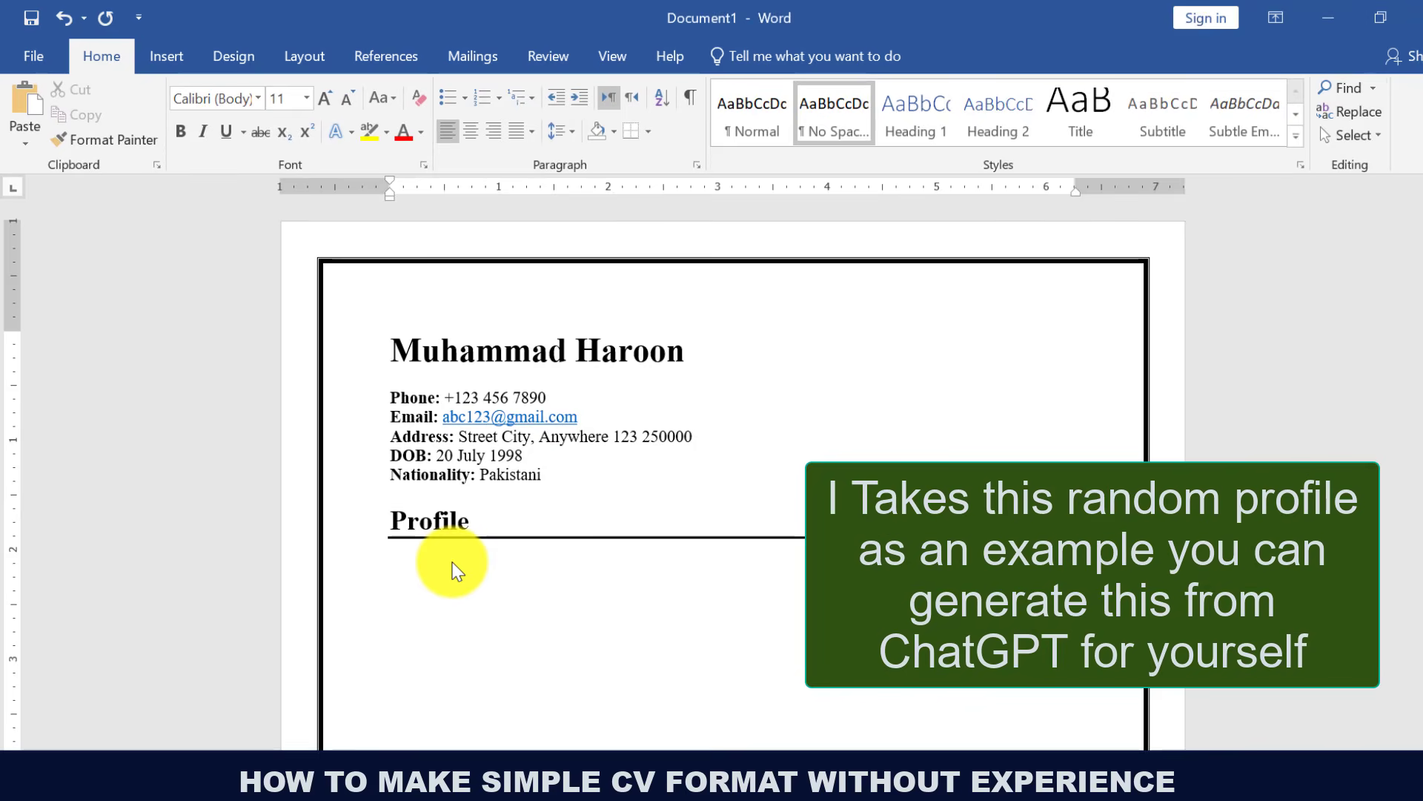
pyautogui.rightClick(452, 562)
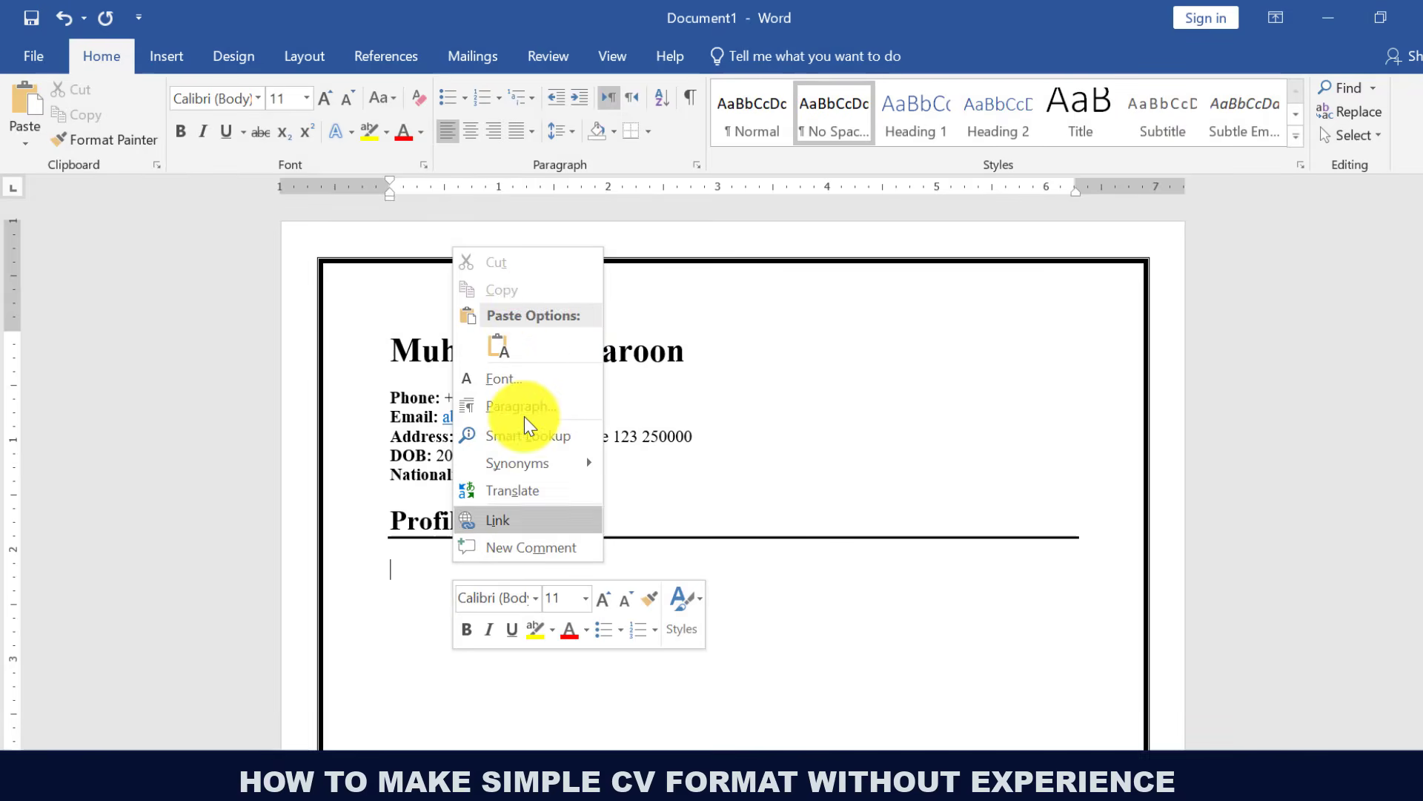
pyautogui.click(510, 355)
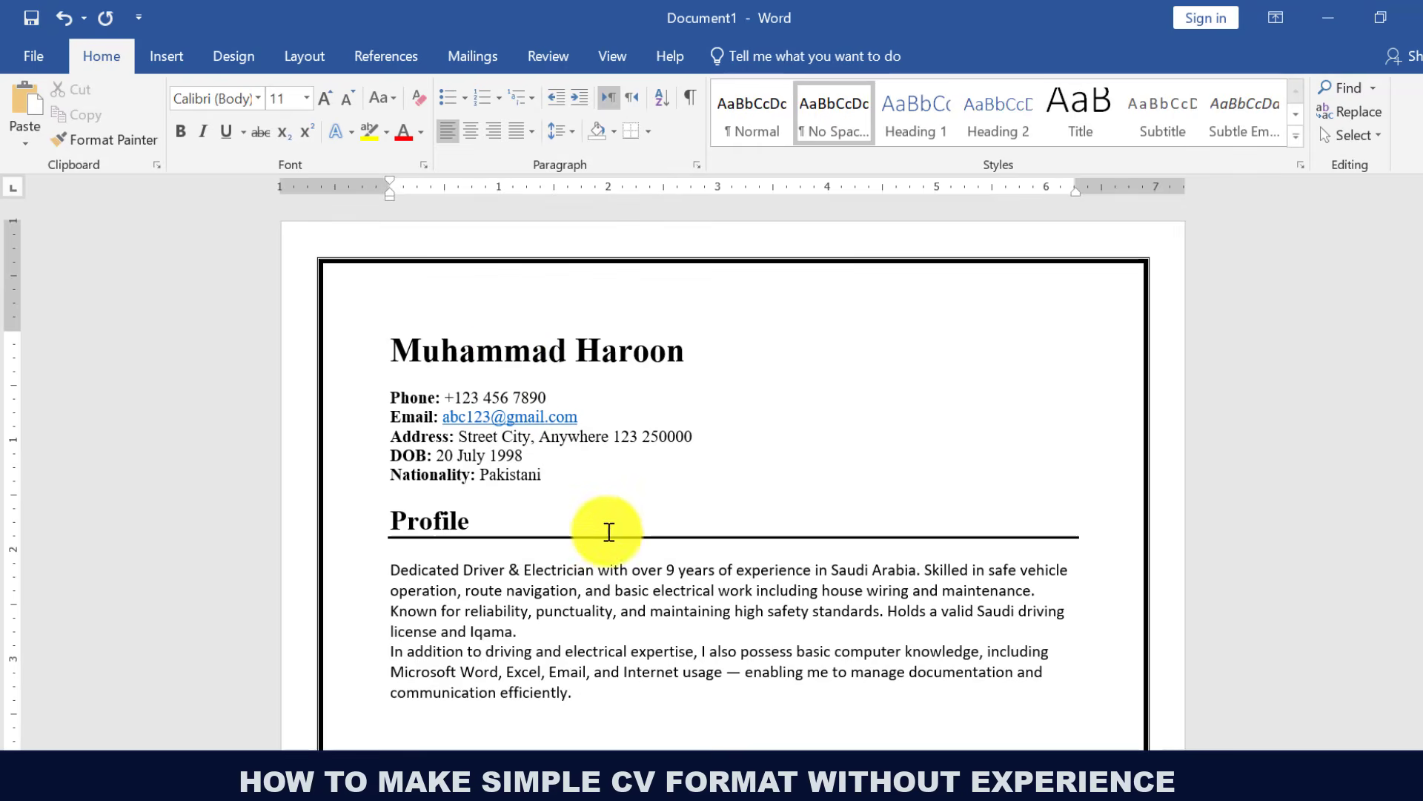
# Set both pasted profile paragraphs in Times New Roman.
pyautogui.moveTo(391, 566); pyautogui.dragTo(597, 697)
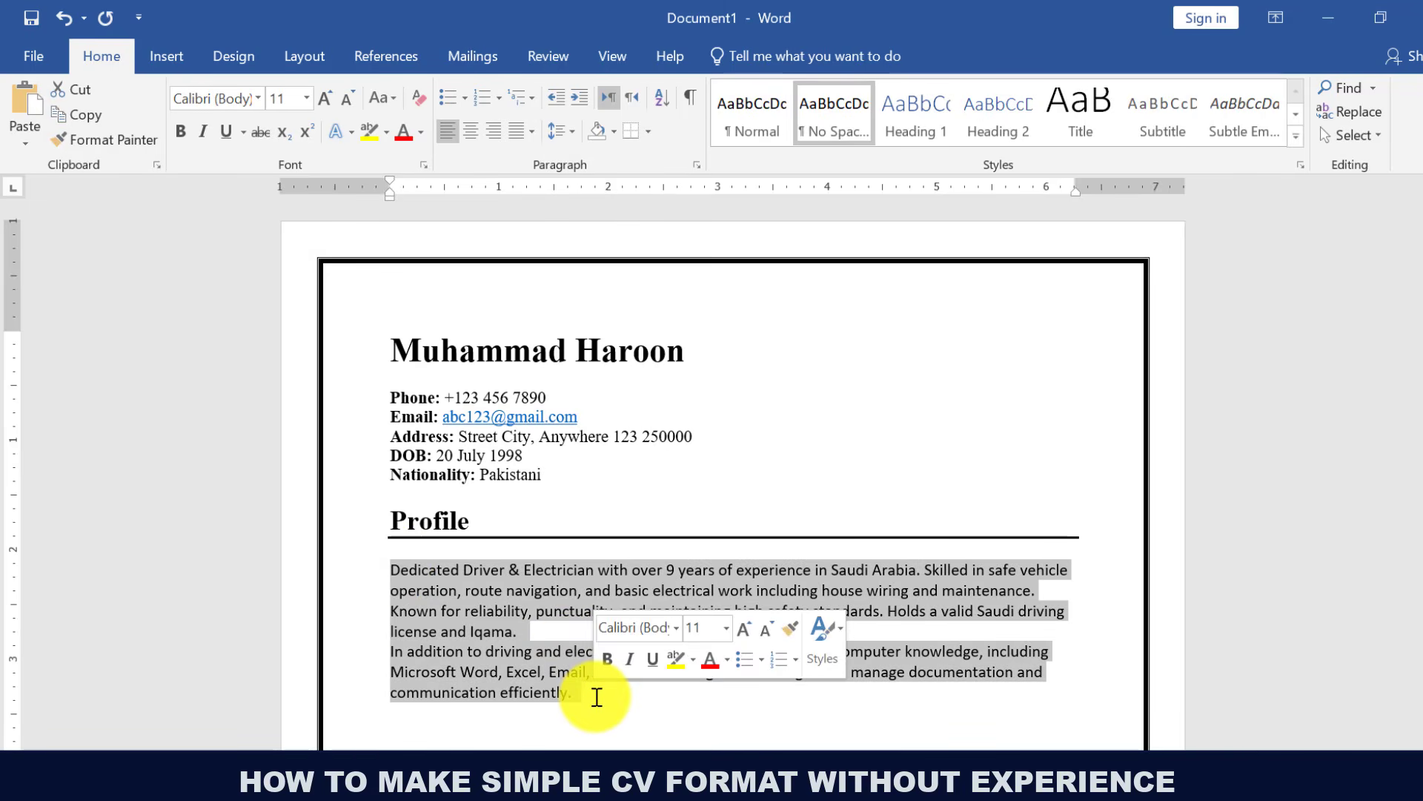
pyautogui.click(263, 100)
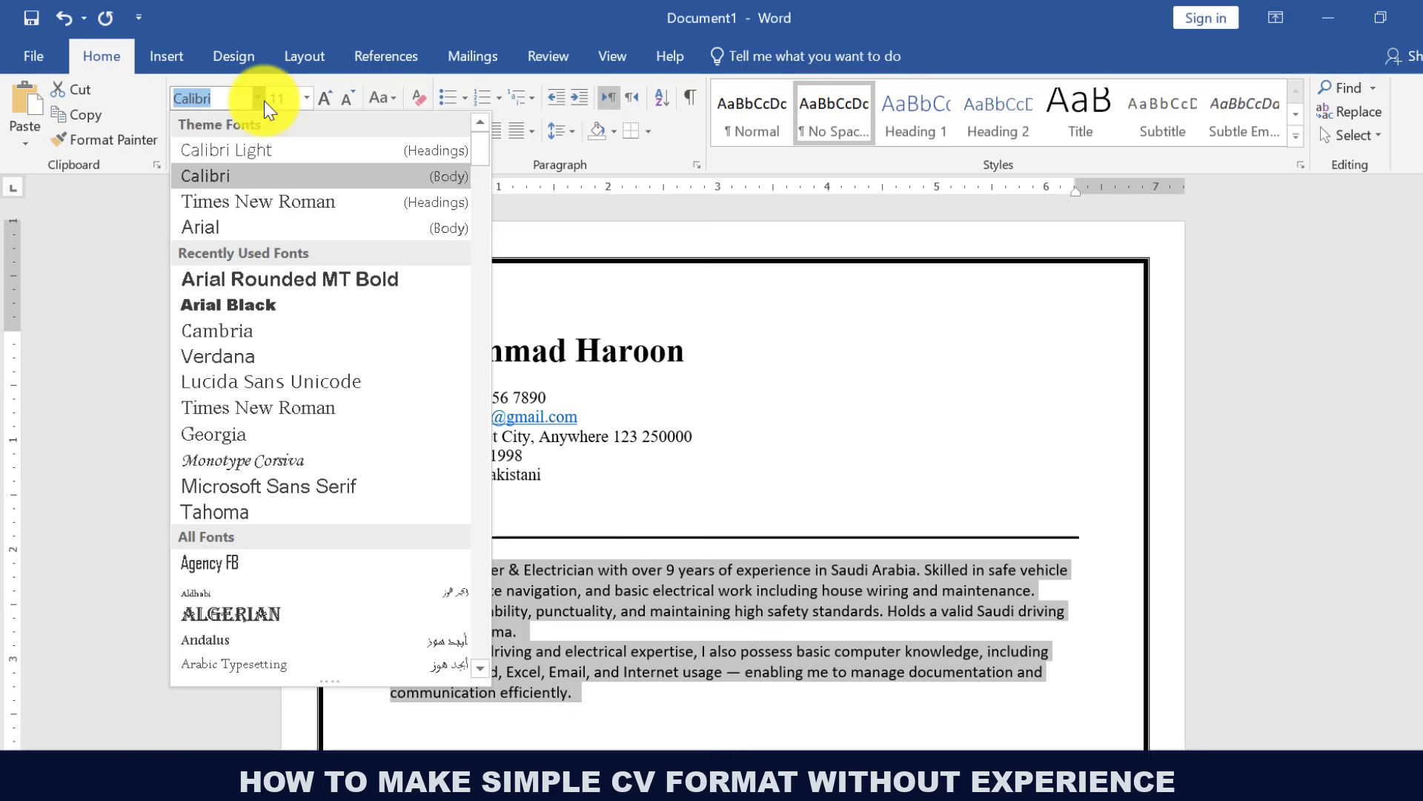
pyautogui.click(238, 207)
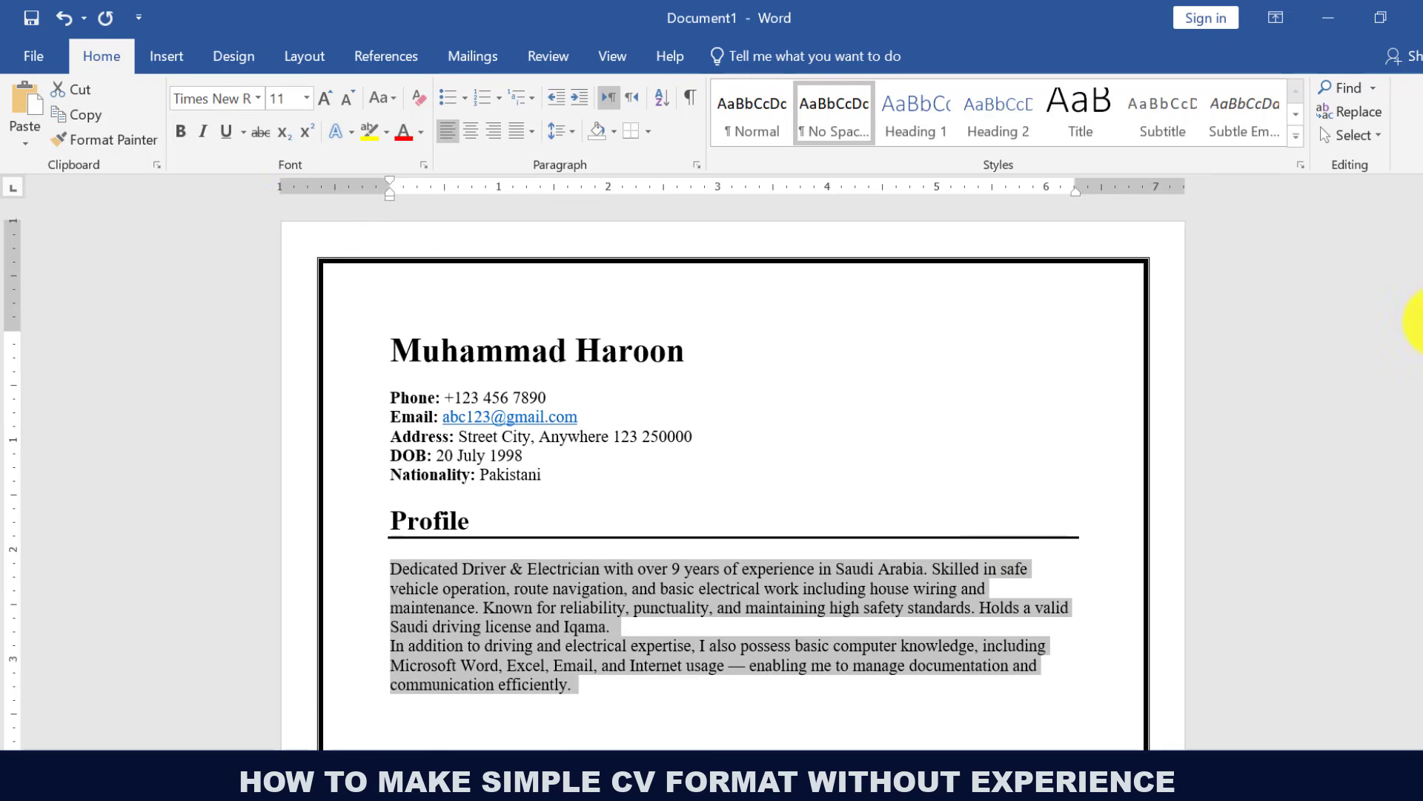
pyautogui.scroll(-3, 652, 512)
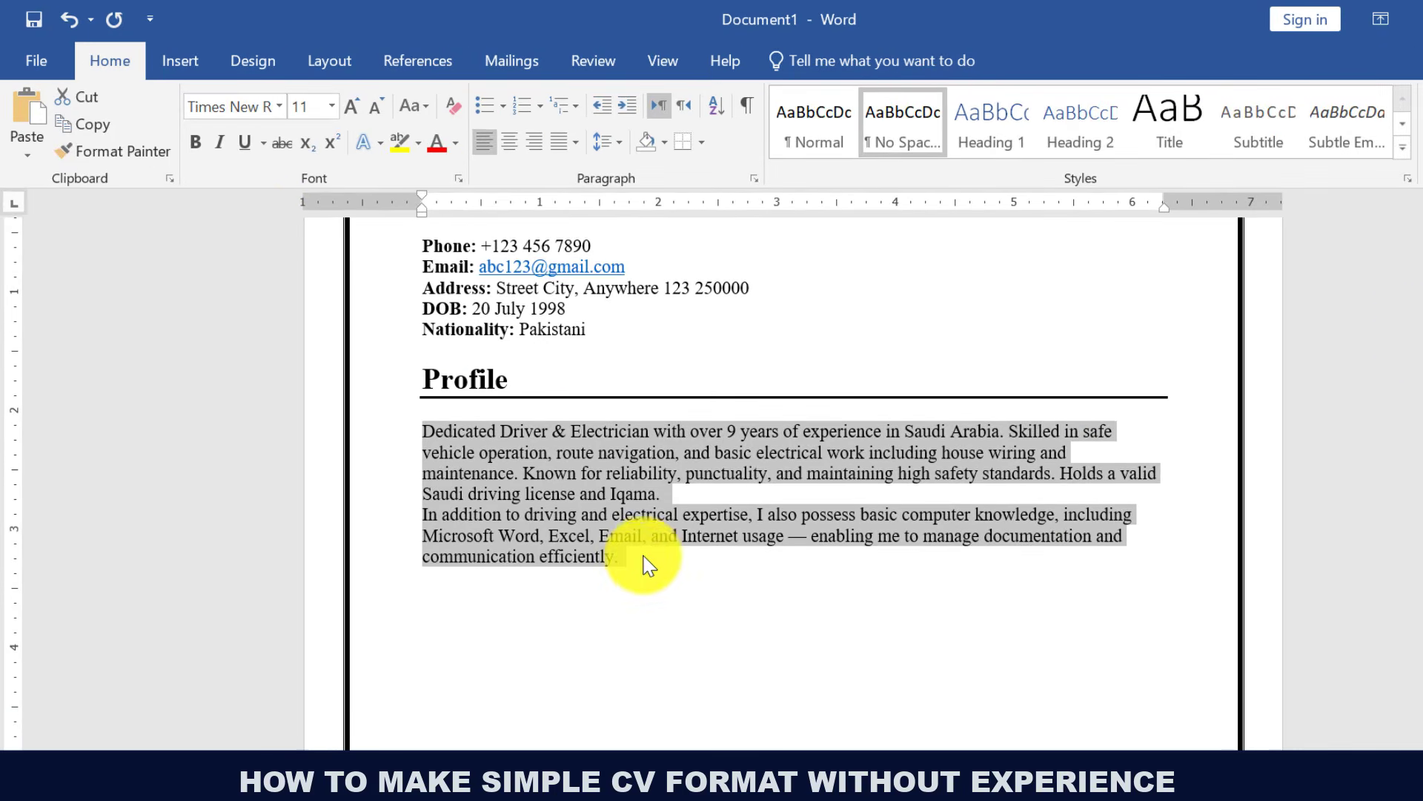
pyautogui.click(642, 565)
# Add a Skills heading below the profile with a full-width rule made from three underscores.
pyautogui.press('Return')
pyautogui.press('Return')
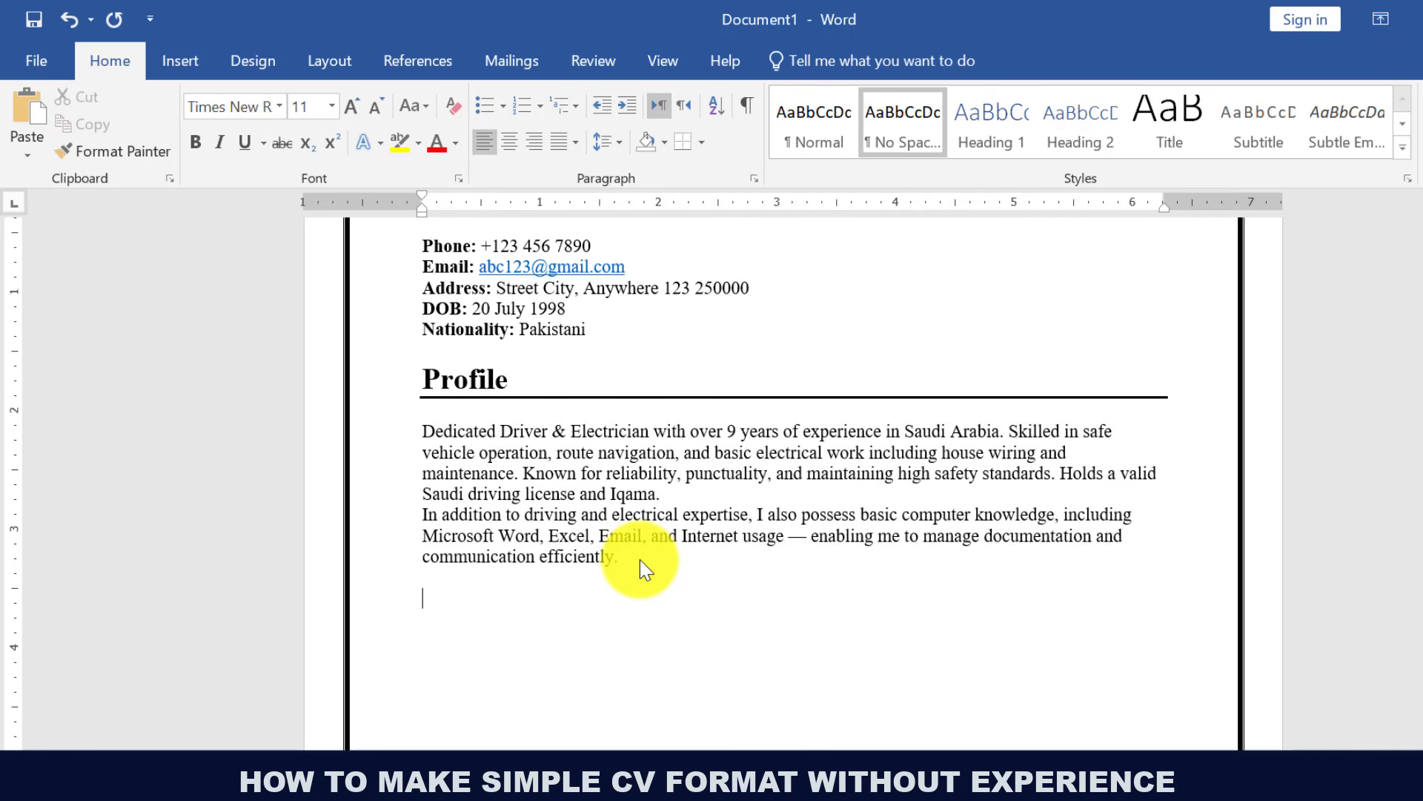
pyautogui.write('Skills')
pyautogui.press('Return')
pyautogui.write('___')
pyautogui.press('Return')
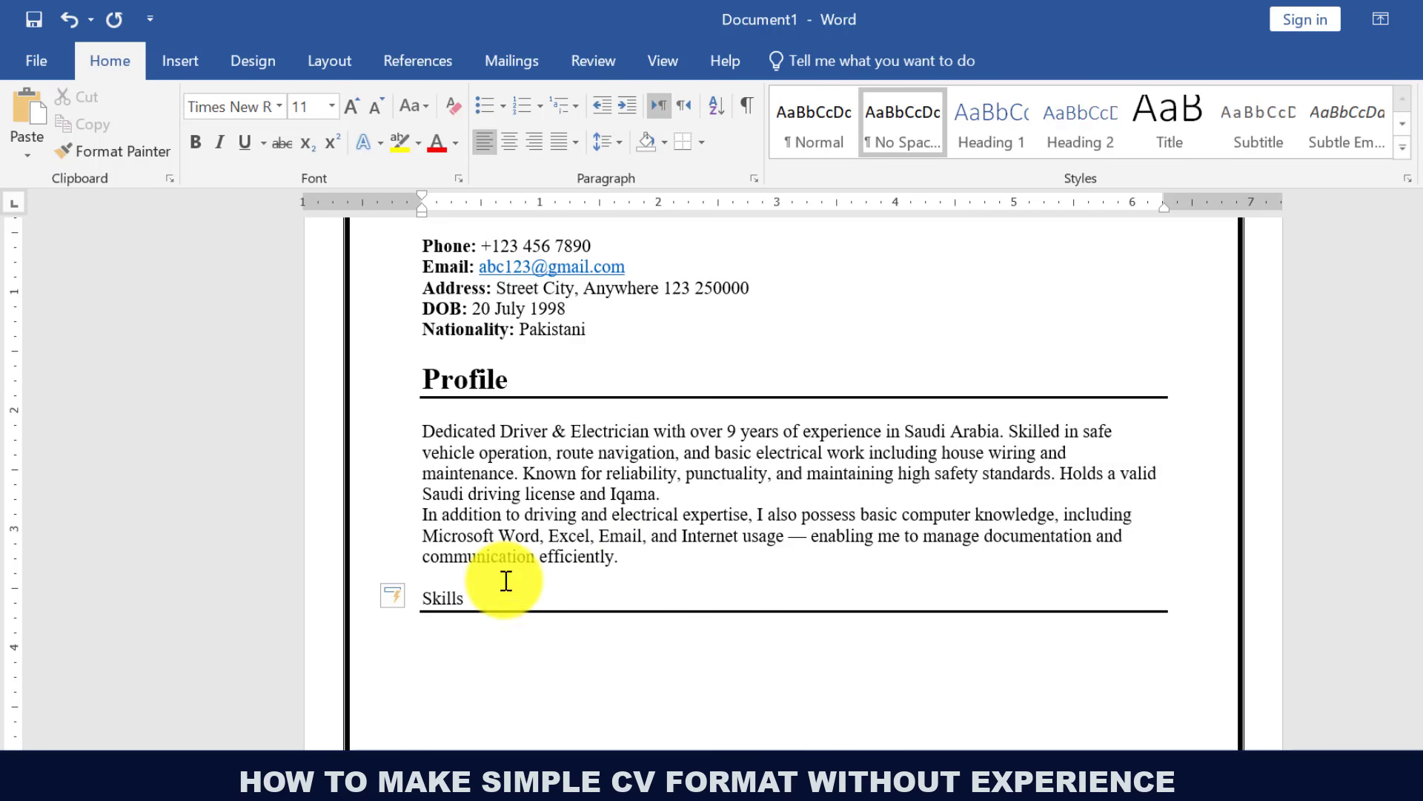
# Copy the Profile heading's bold 18 pt formatting onto Skills with Format Painter.
pyautogui.moveTo(519, 380); pyautogui.dragTo(427, 382)
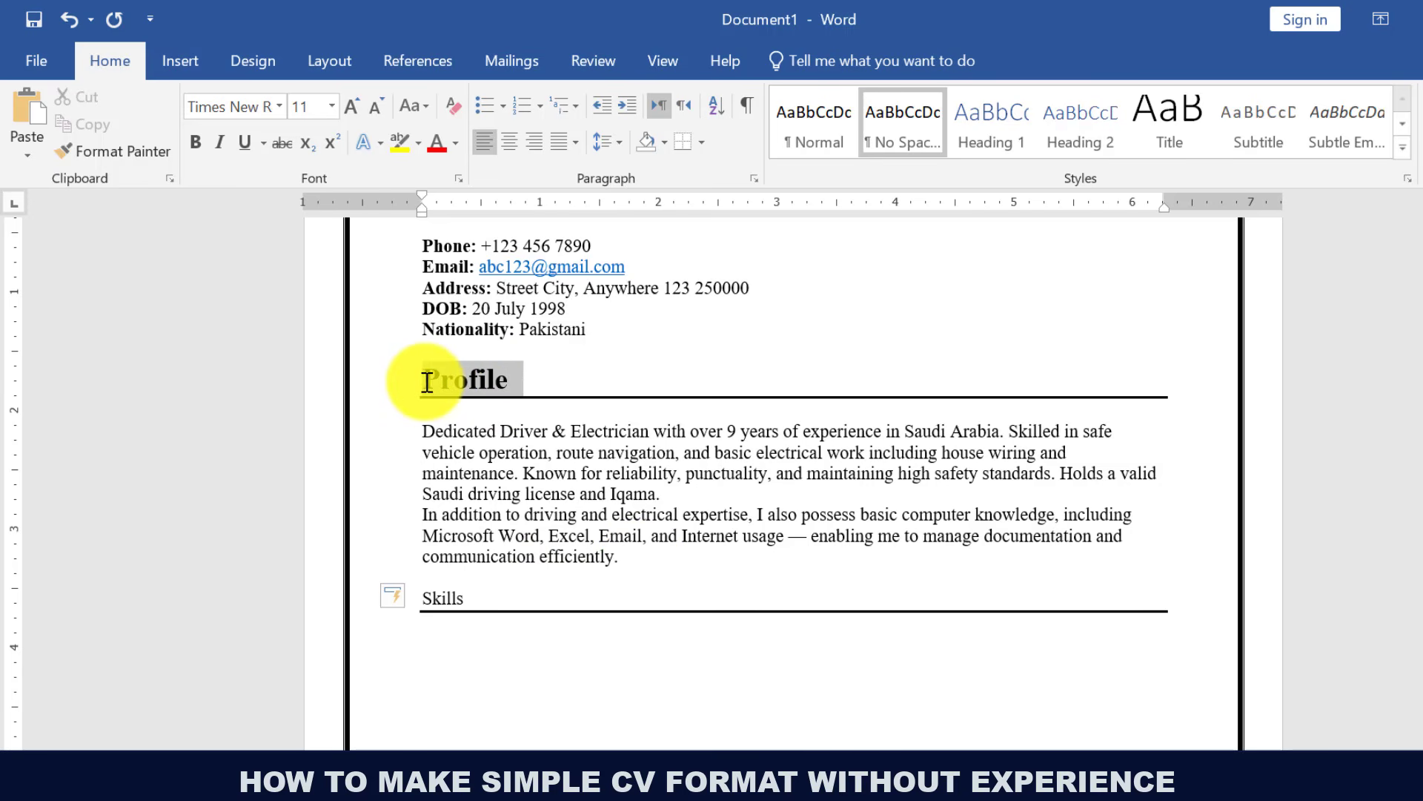
pyautogui.click(132, 154)
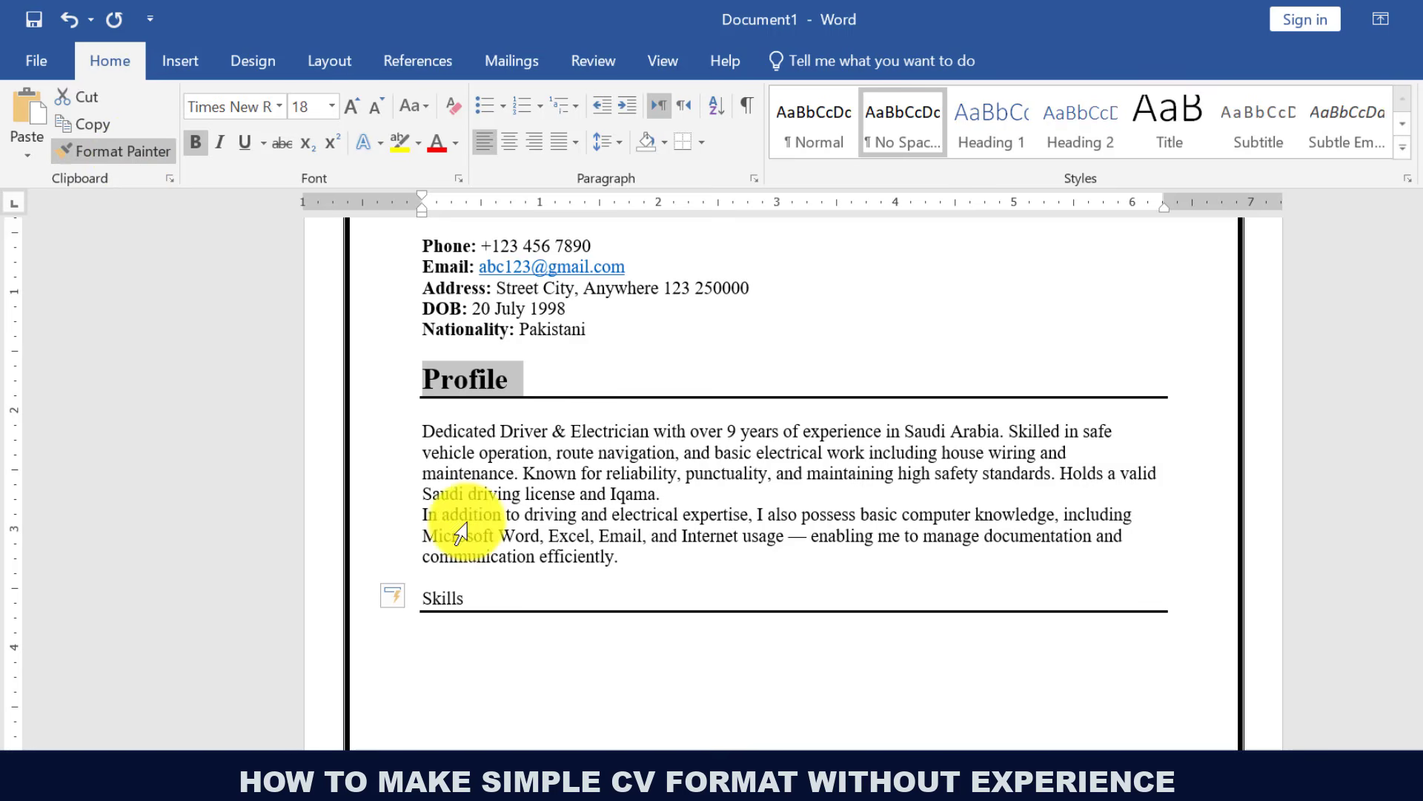
pyautogui.moveTo(467, 598); pyautogui.dragTo(397, 604)
pyautogui.click(450, 645)
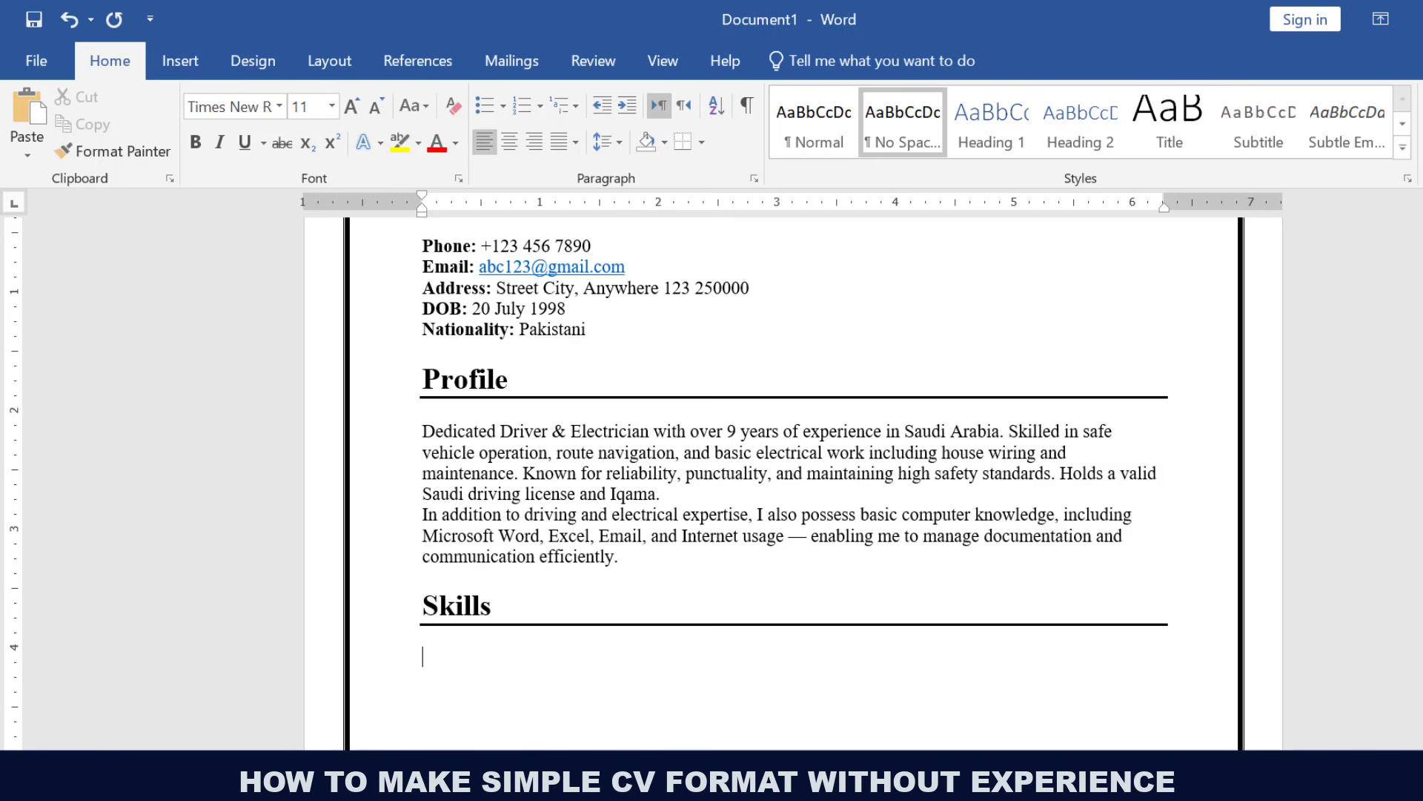
pyautogui.scroll(-3, 793, 482)
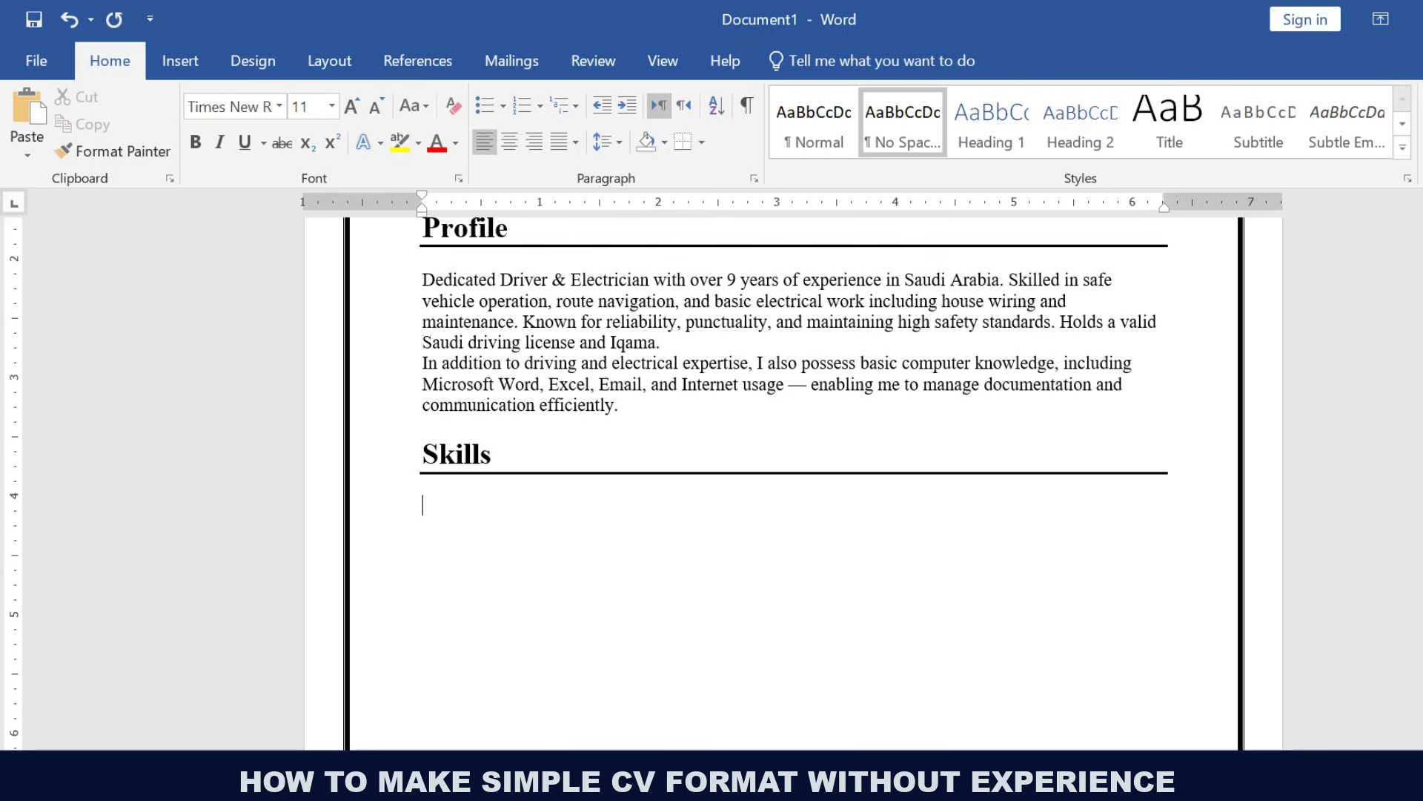
# Copy the Notepad cv skills list, Light Vehicle Driving through Mobile Apps & Online Forms.
pyautogui.click(678, 787)
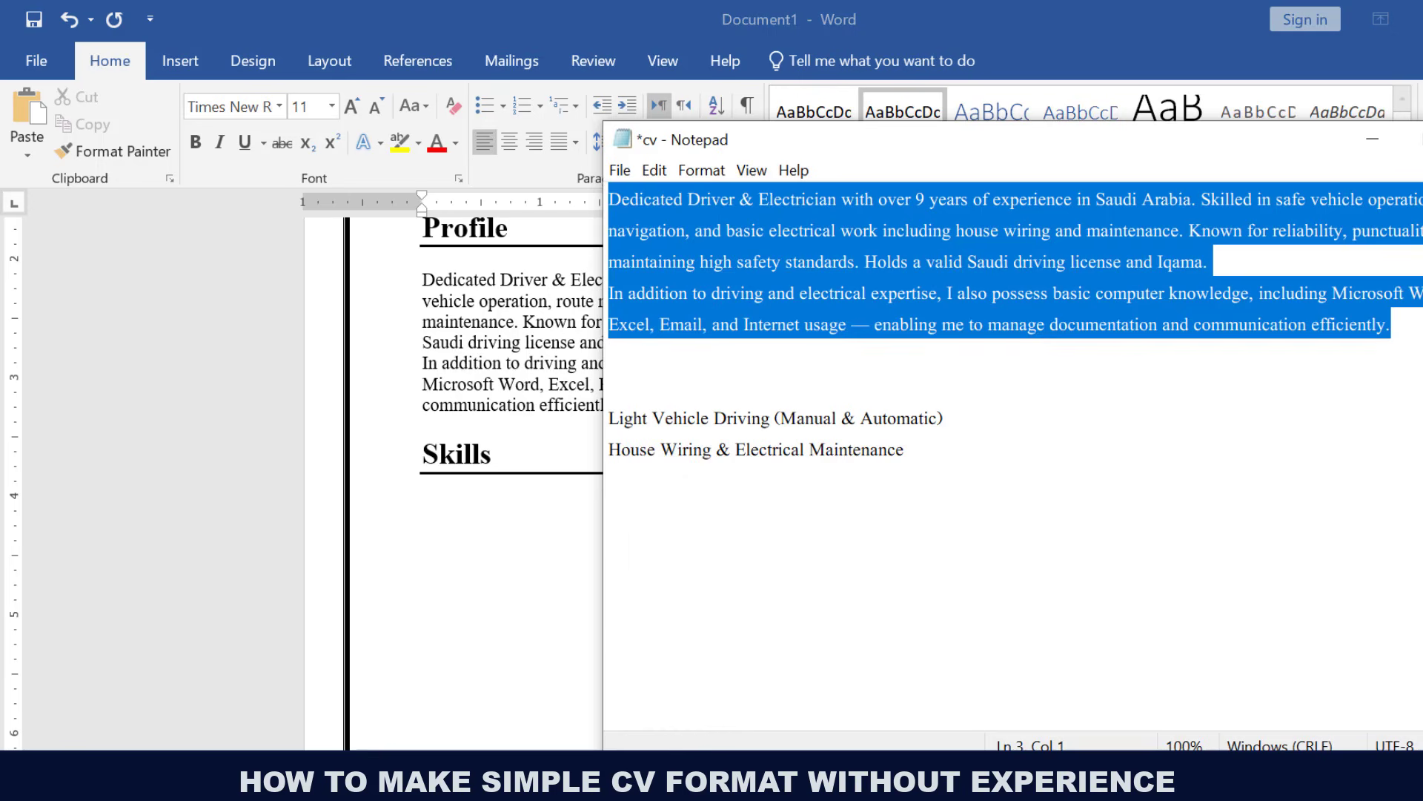
pyautogui.click(610, 419)
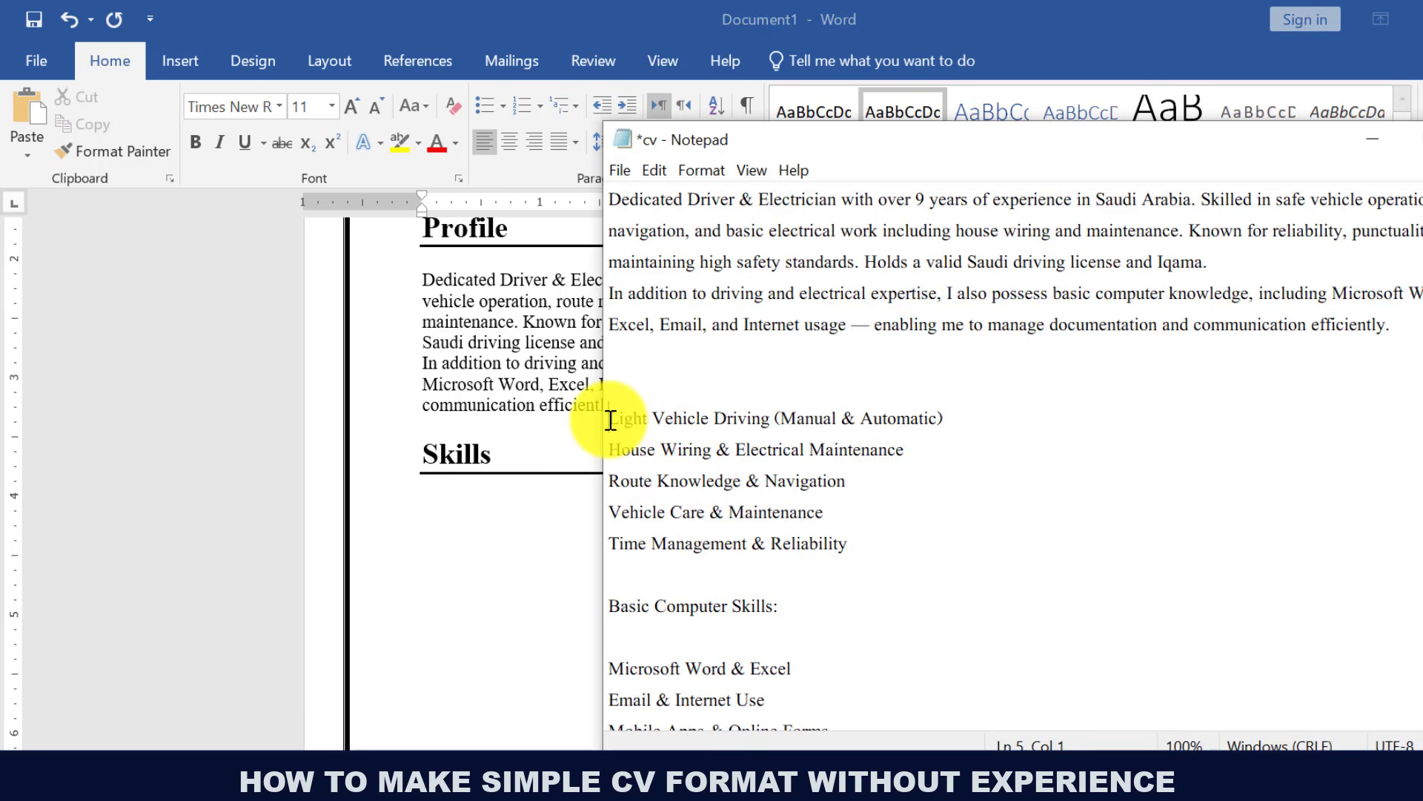
pyautogui.moveTo(610, 419); pyautogui.dragTo(828, 692)
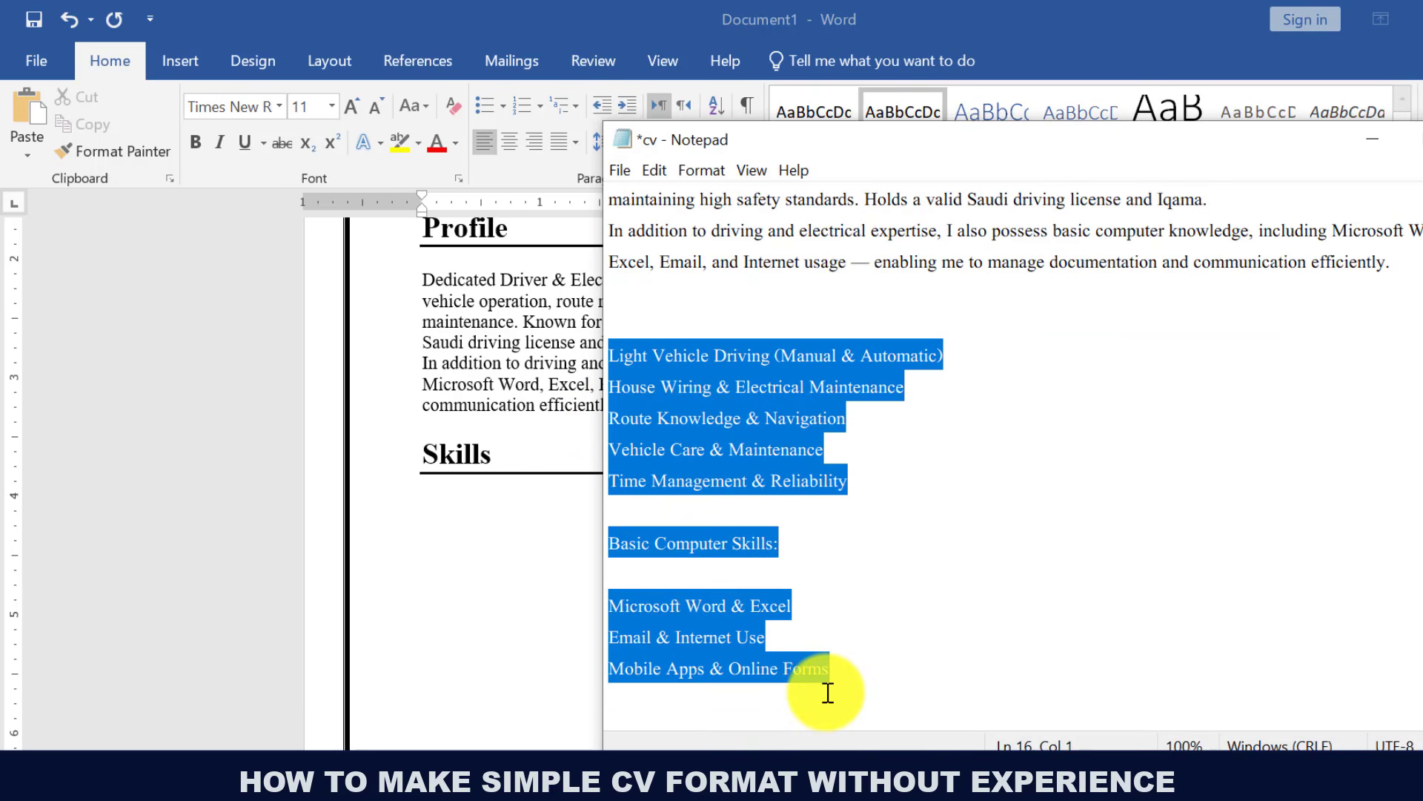
pyautogui.rightClick(649, 461)
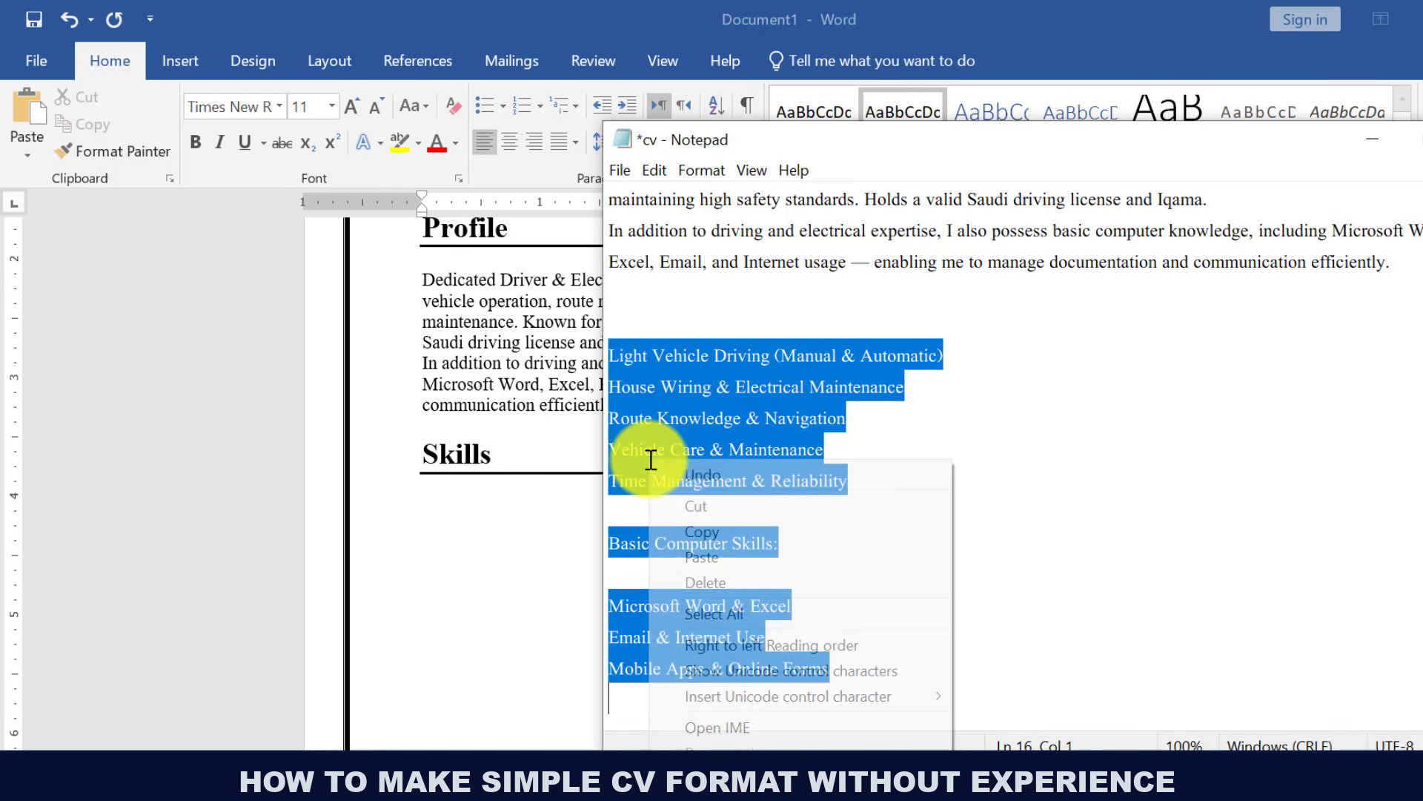
pyautogui.click(710, 532)
pyautogui.click(461, 522)
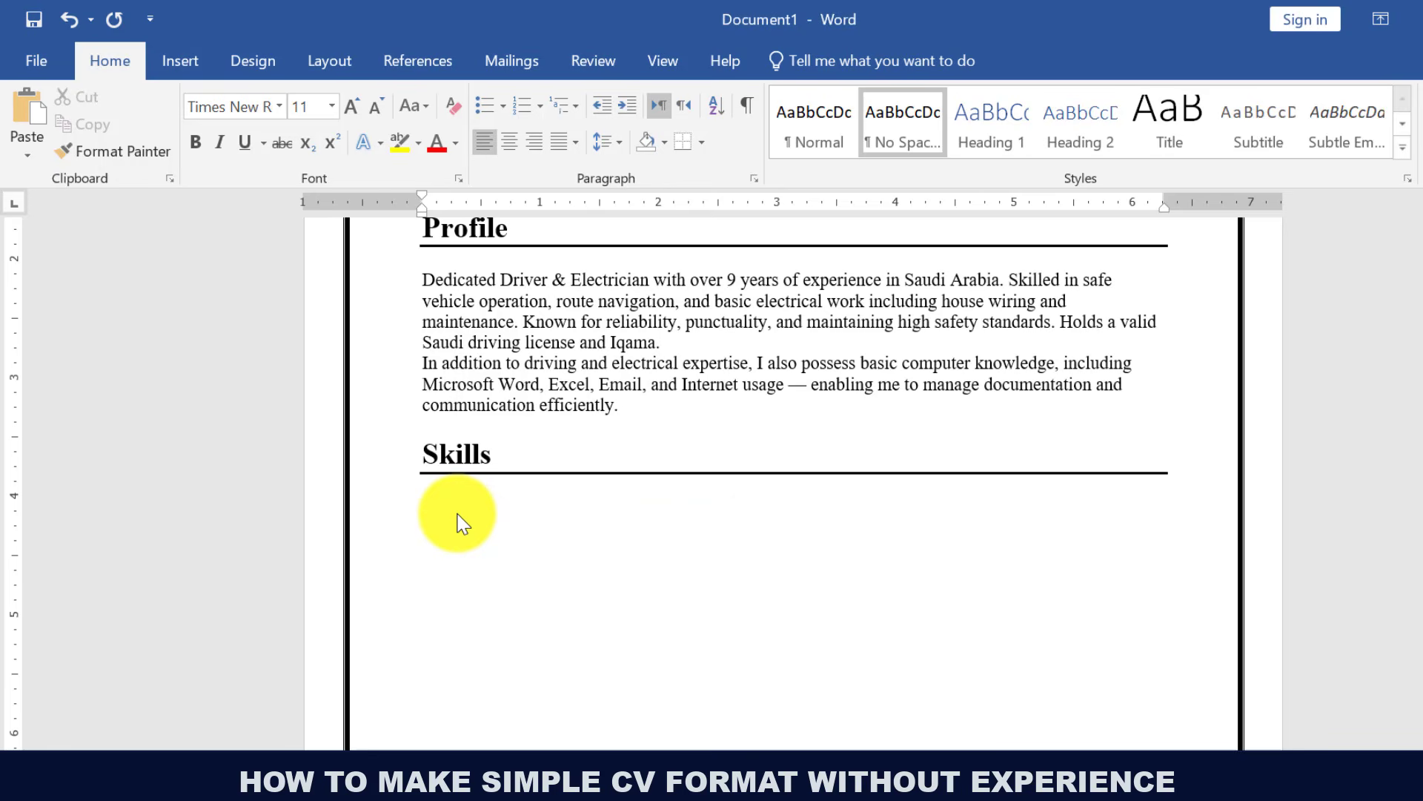
# Paste the skills list under Skills and make the Basic Computer Skills: line bold.
pyautogui.rightClick(461, 523)
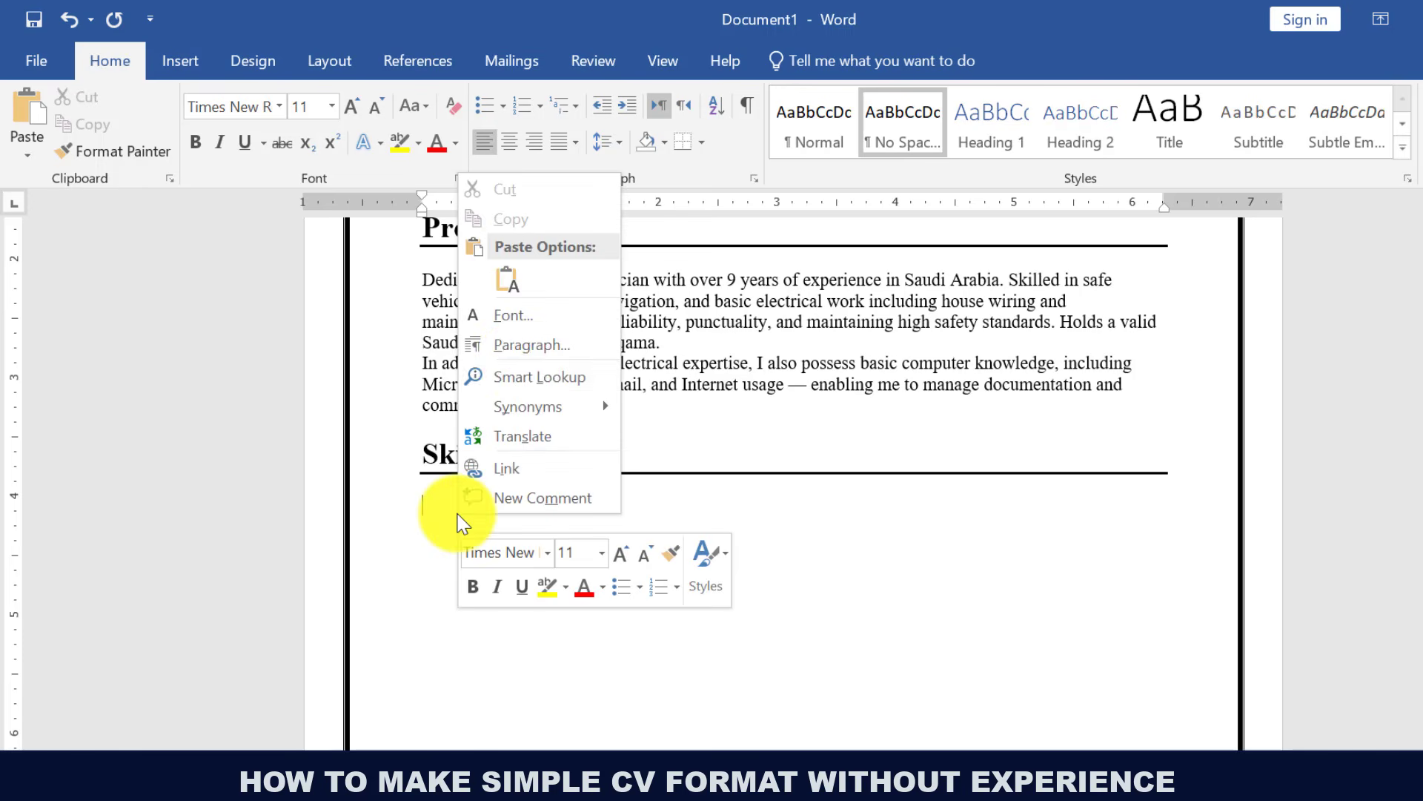
pyautogui.click(506, 277)
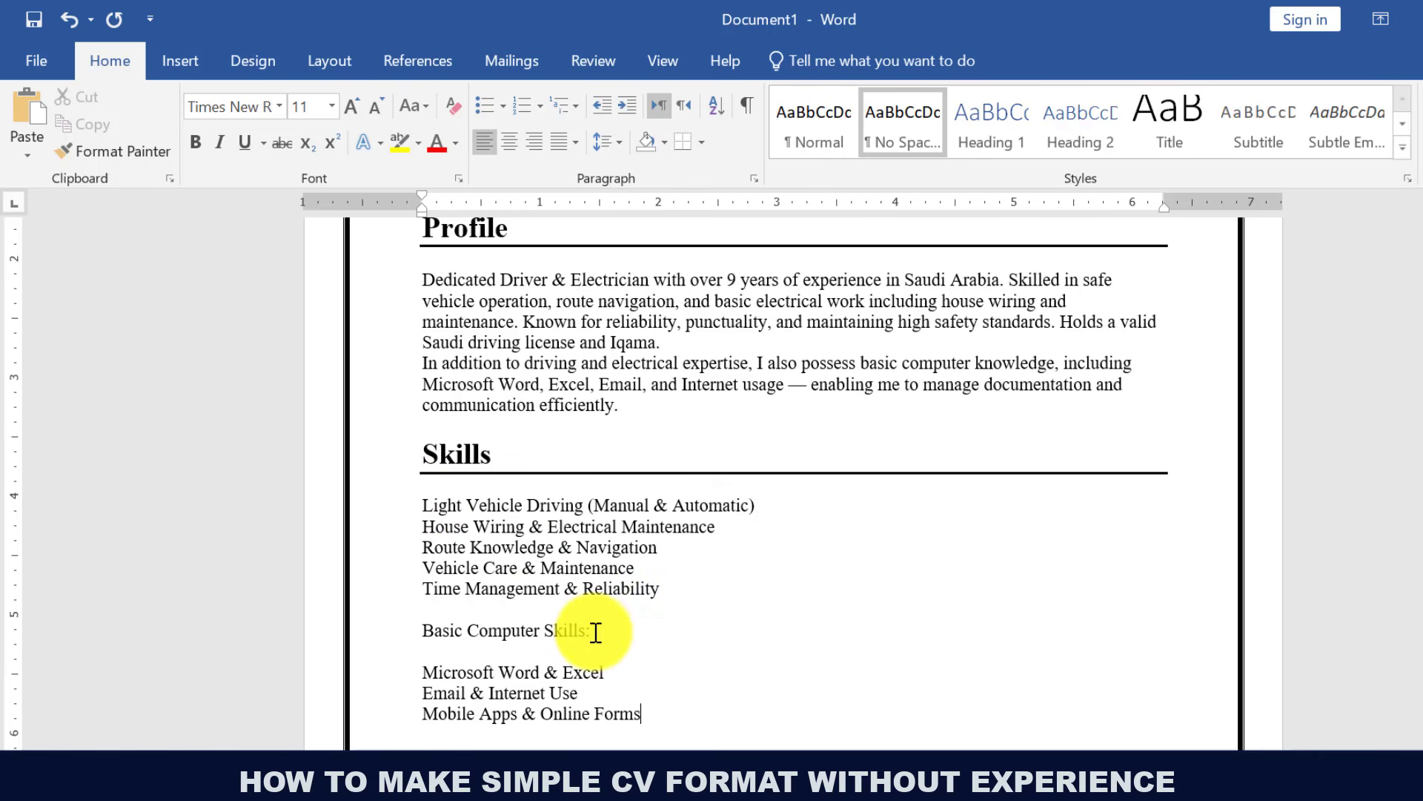
pyautogui.moveTo(591, 632); pyautogui.dragTo(431, 633)
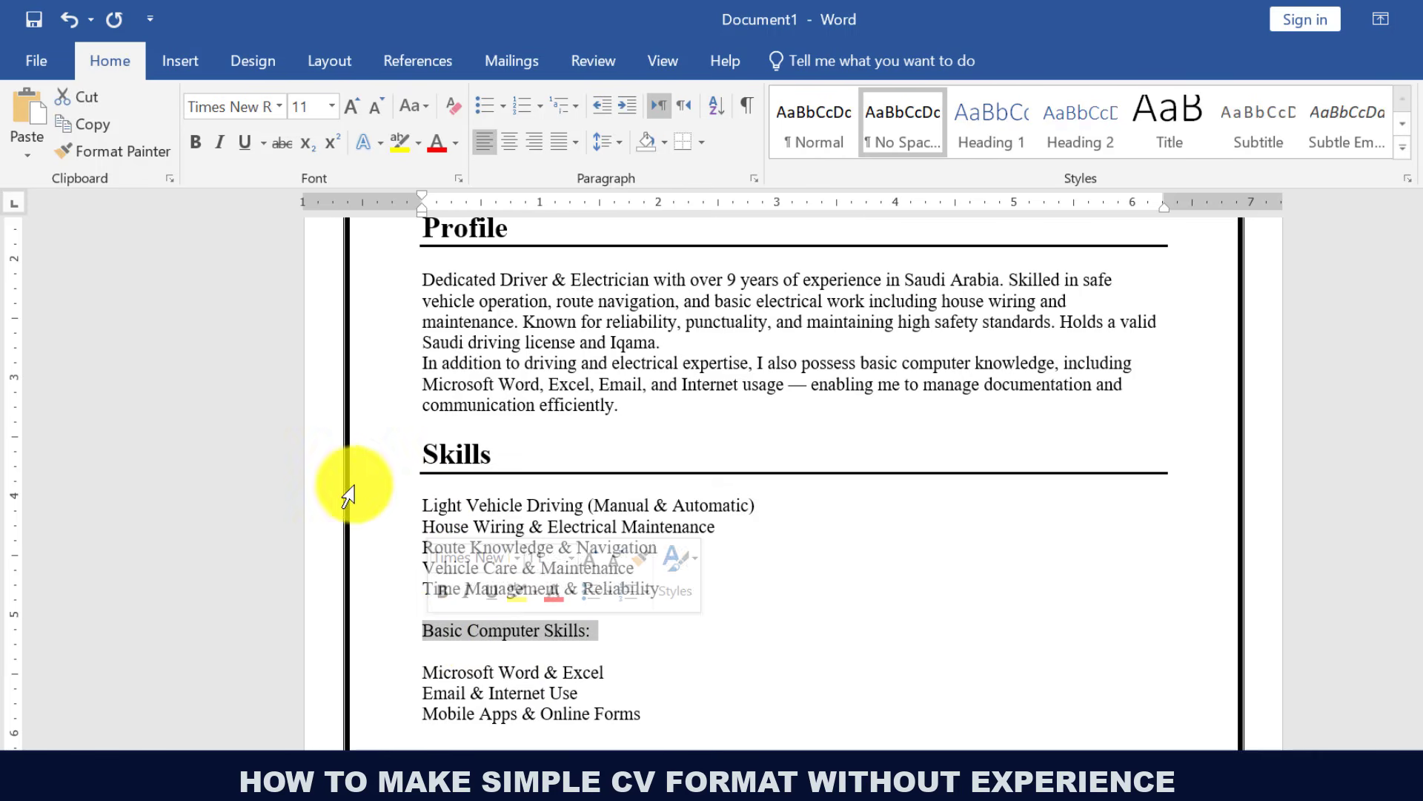
pyautogui.click(196, 142)
pyautogui.click(574, 492)
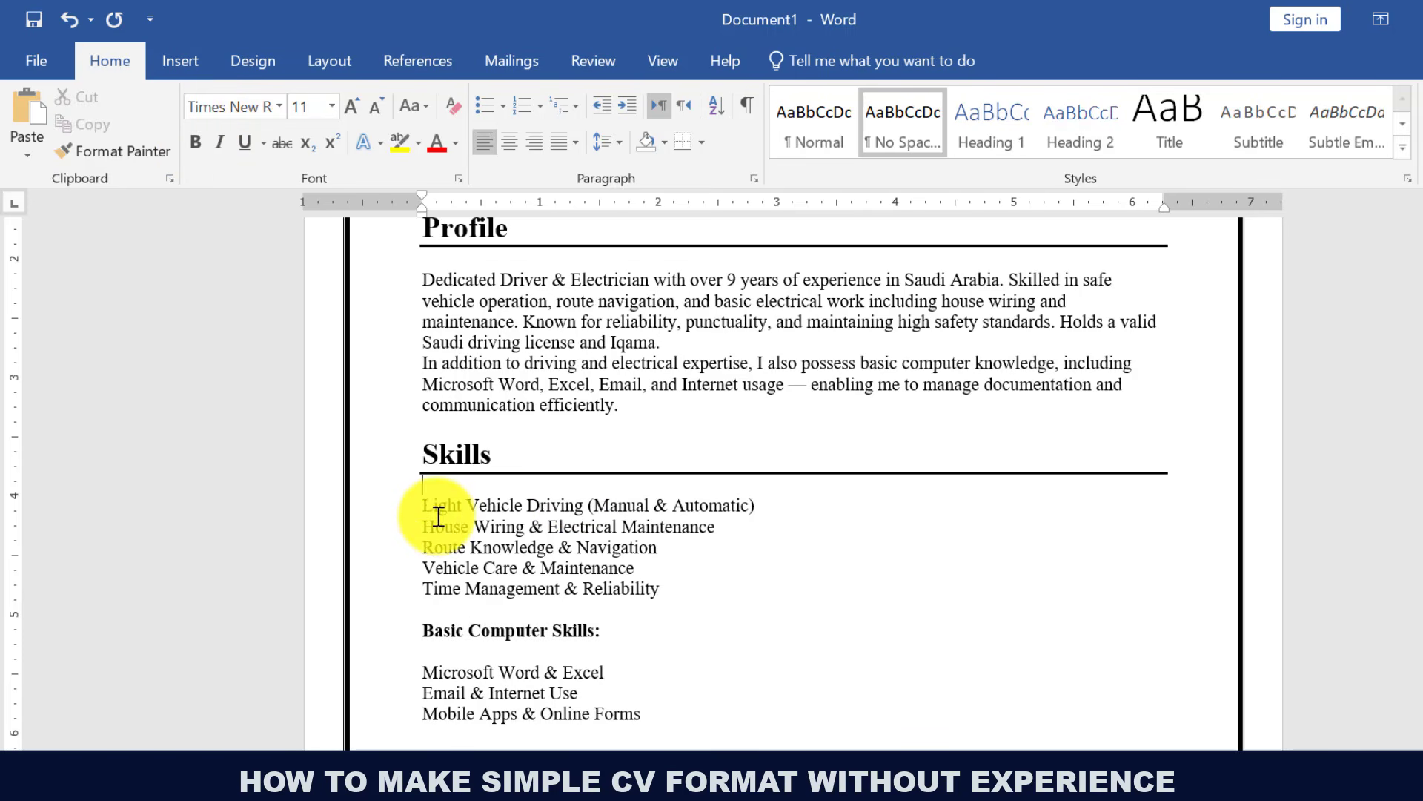
# Give the five skill lines diamond bullets, moved one indent level left.
pyautogui.moveTo(423, 502); pyautogui.dragTo(678, 599)
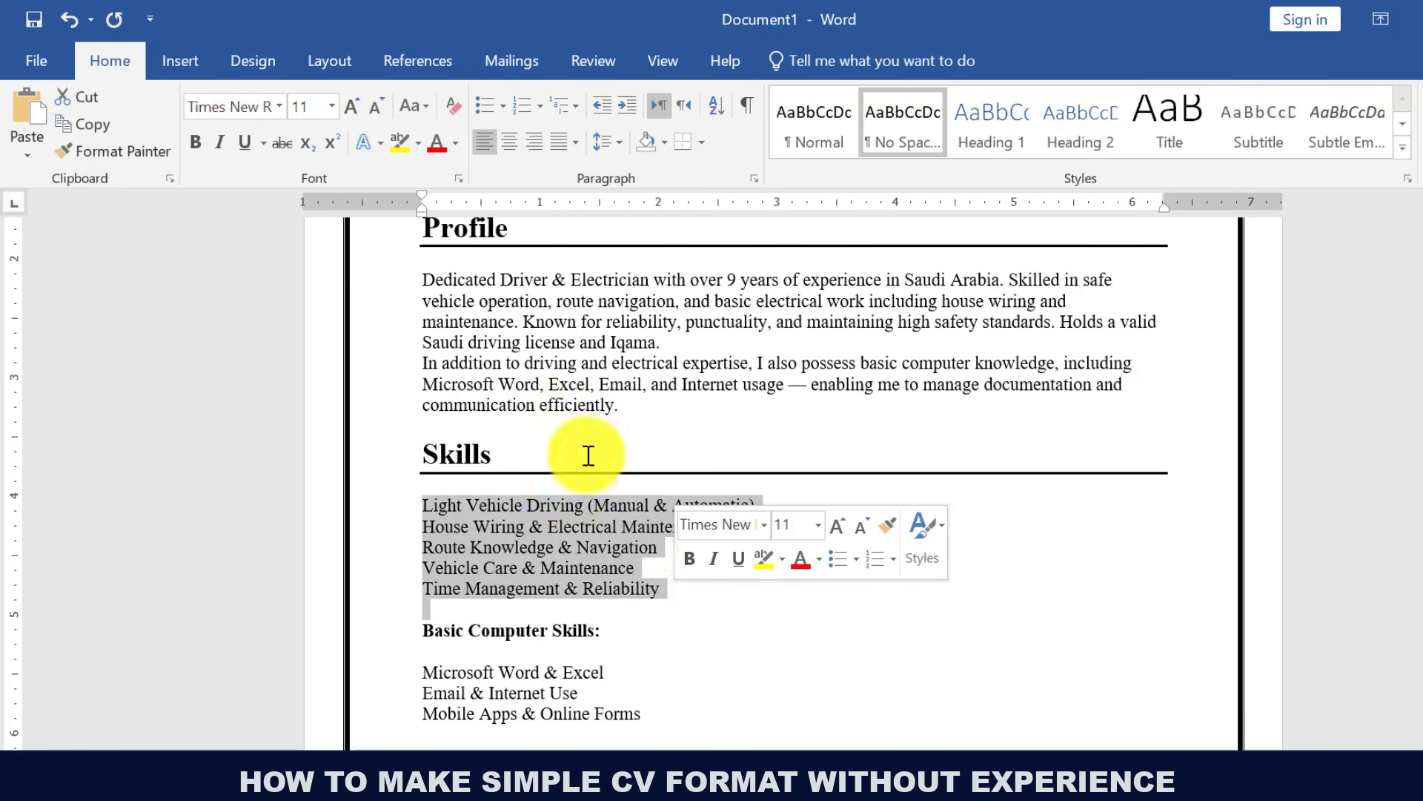
pyautogui.click(504, 102)
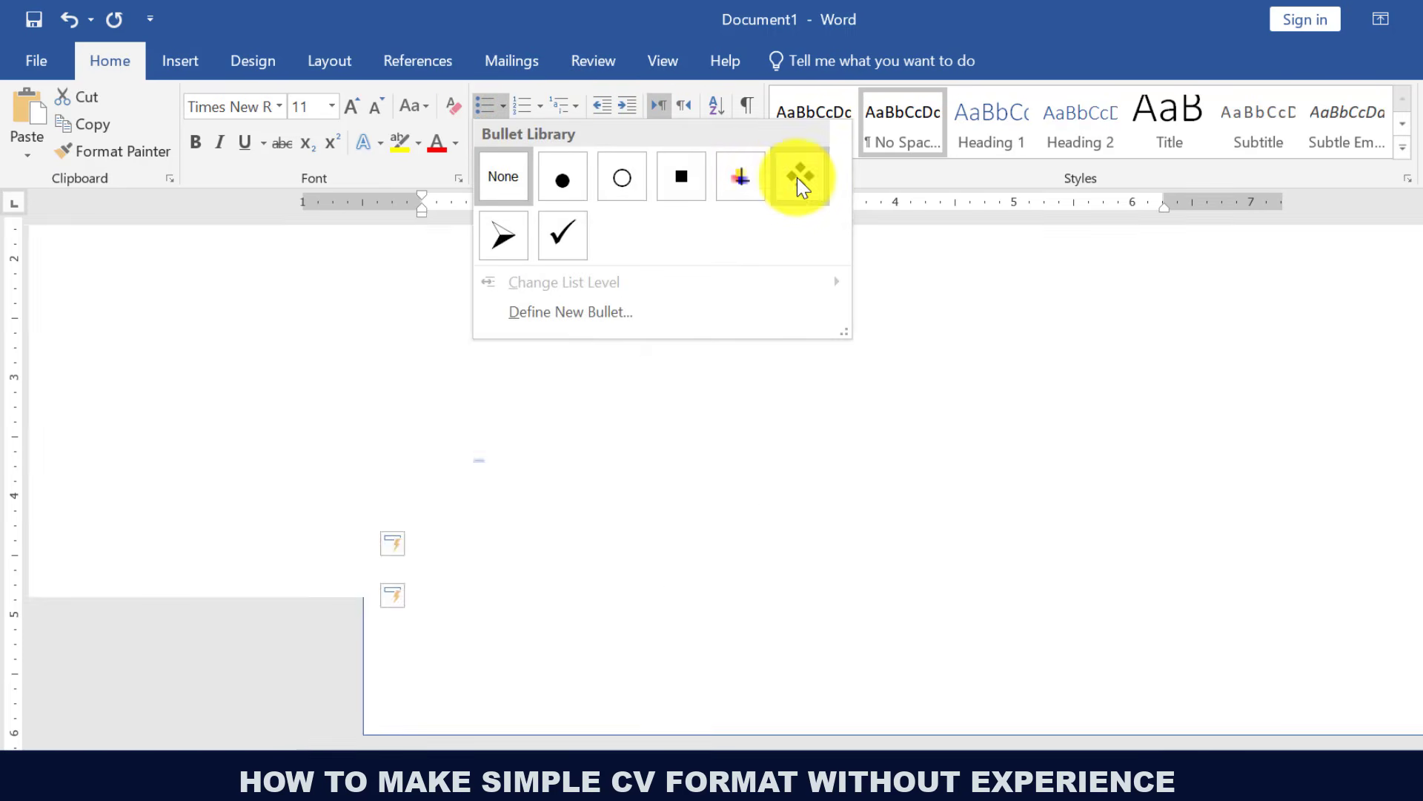
pyautogui.click(798, 177)
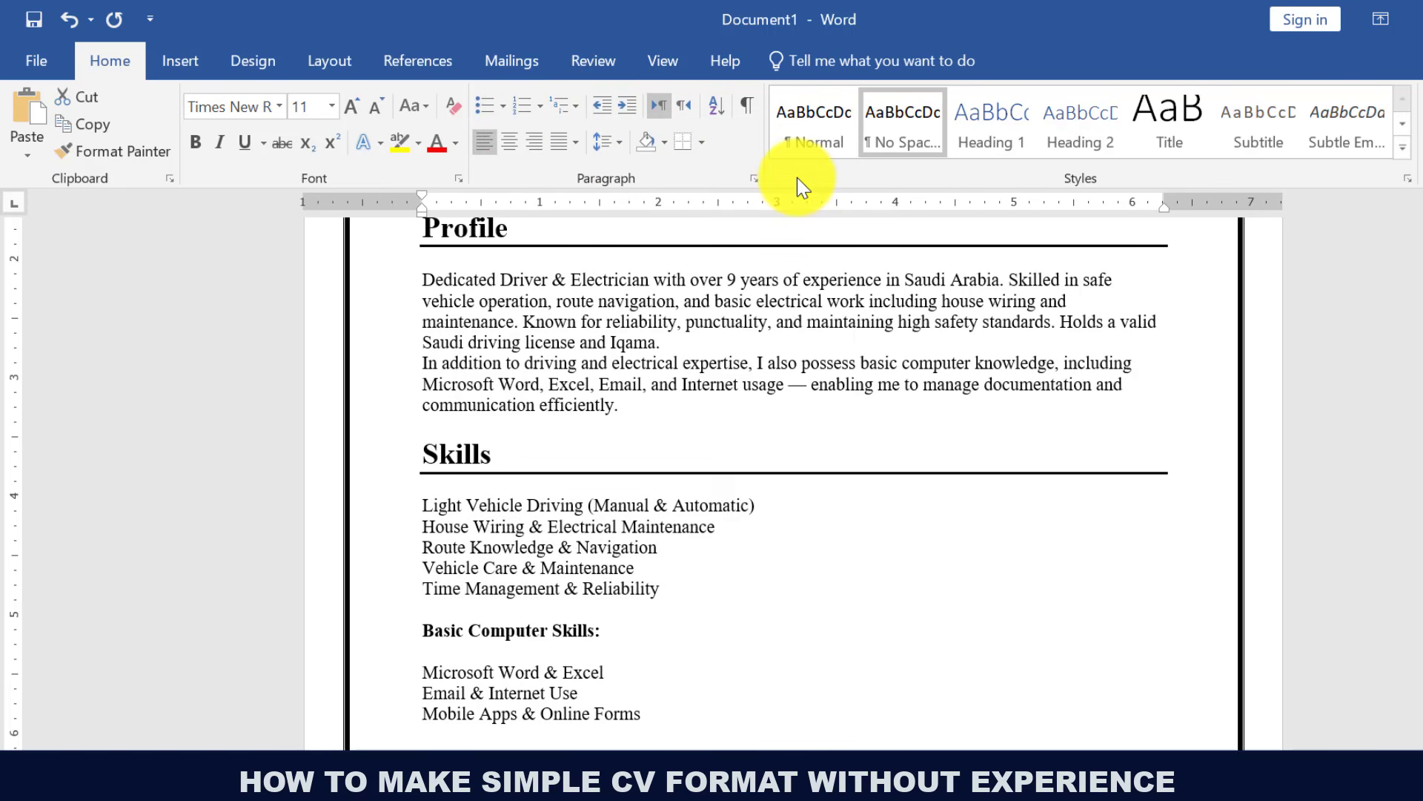
pyautogui.click(599, 107)
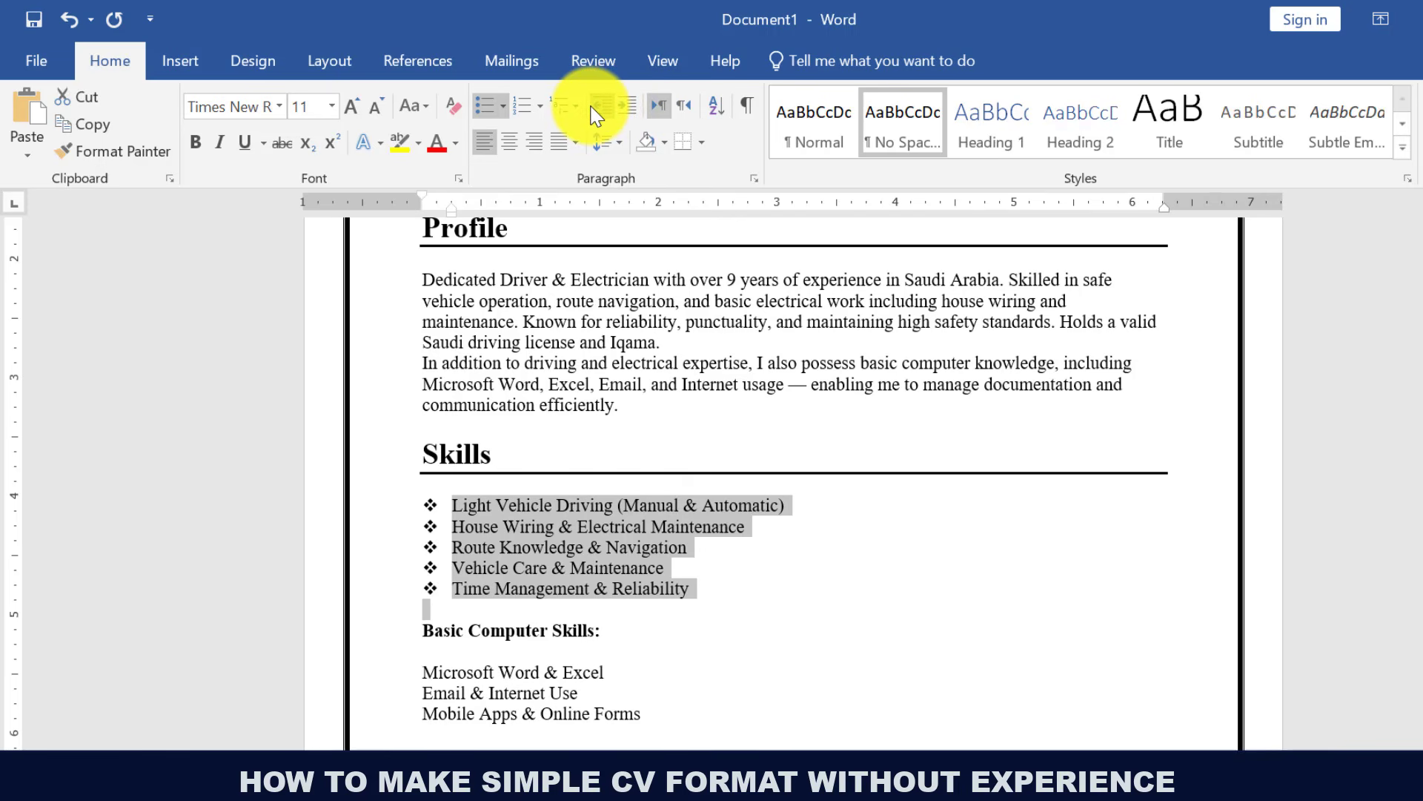
pyautogui.click(617, 729)
# Give the three computer-skill lines diamond bullets aligned with the skills above.
pyautogui.moveTo(415, 669); pyautogui.dragTo(648, 727)
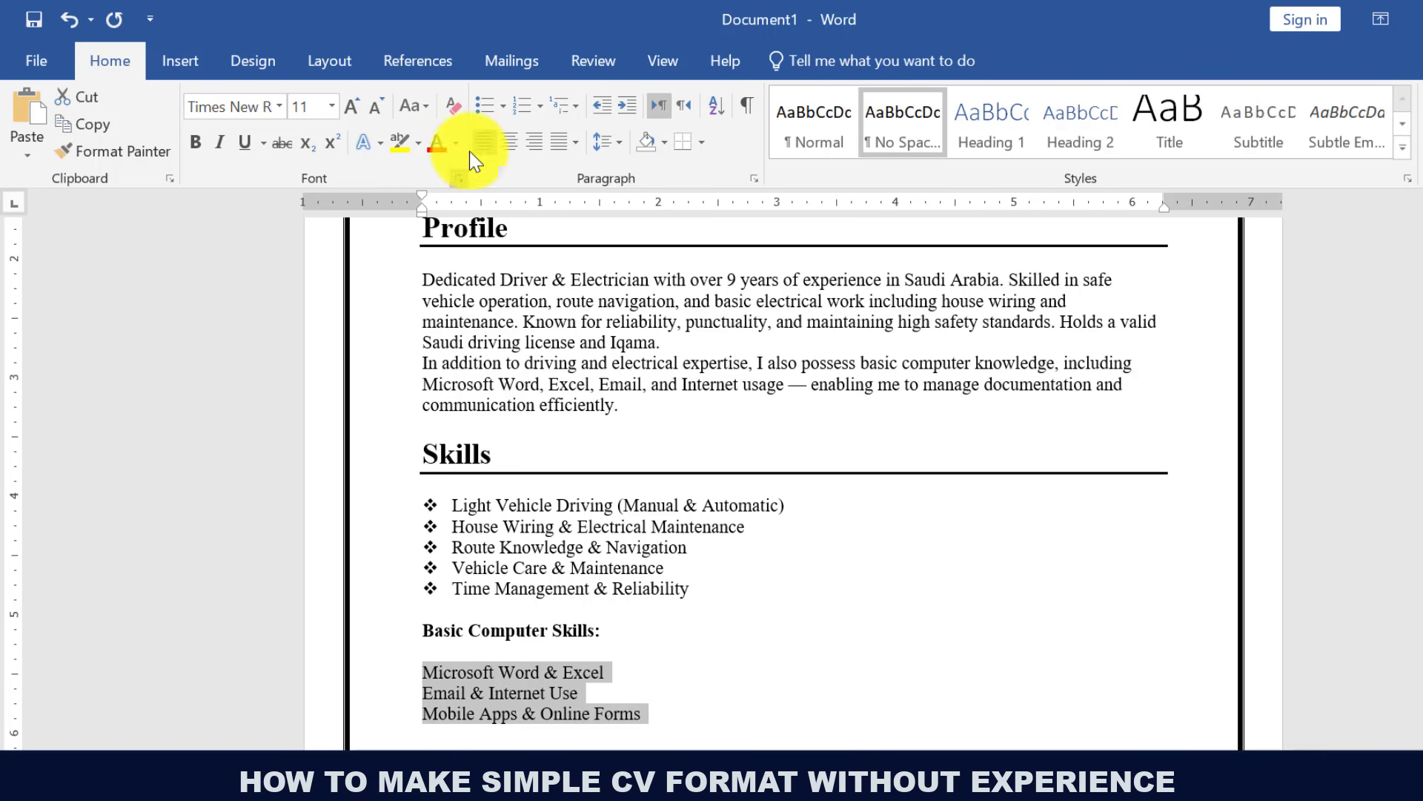
pyautogui.click(507, 110)
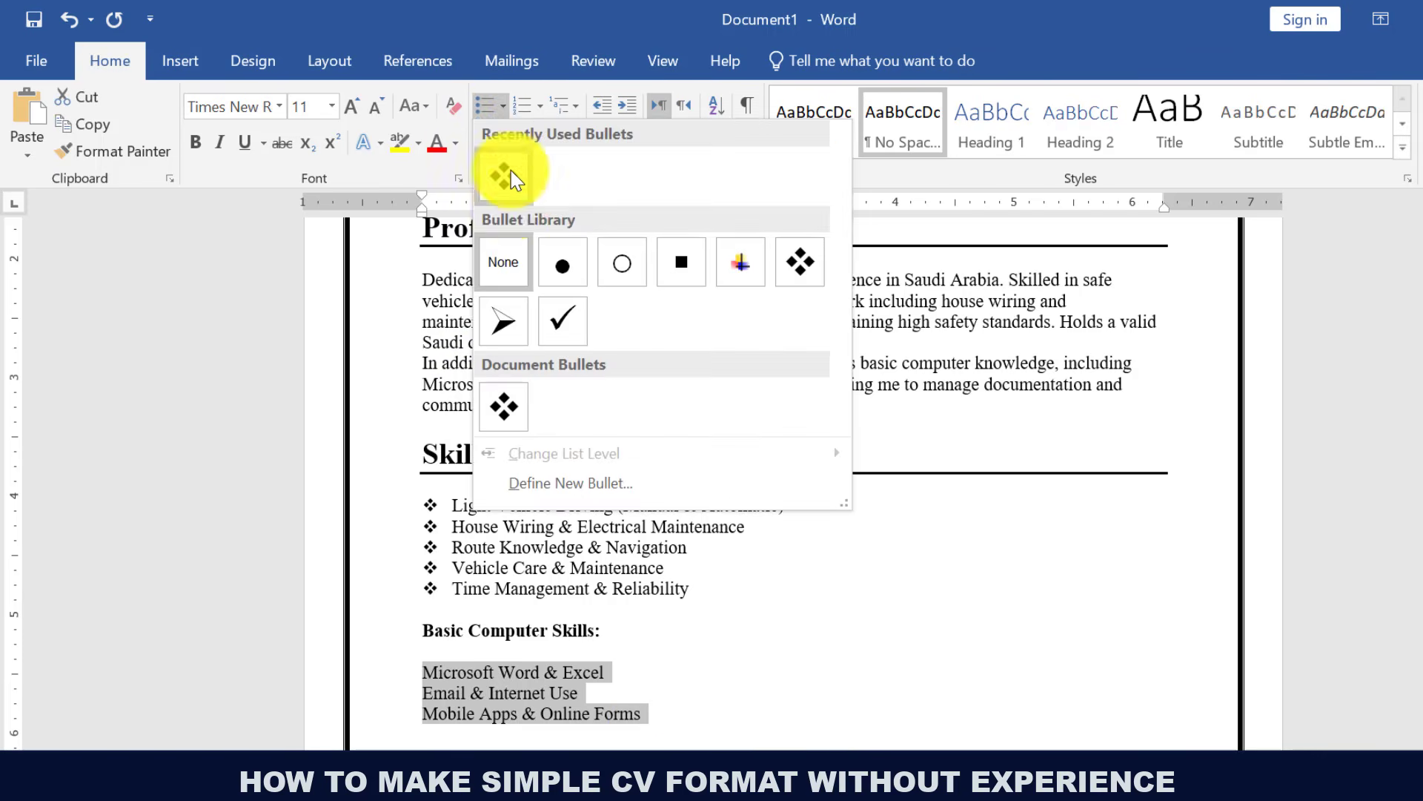
pyautogui.click(795, 259)
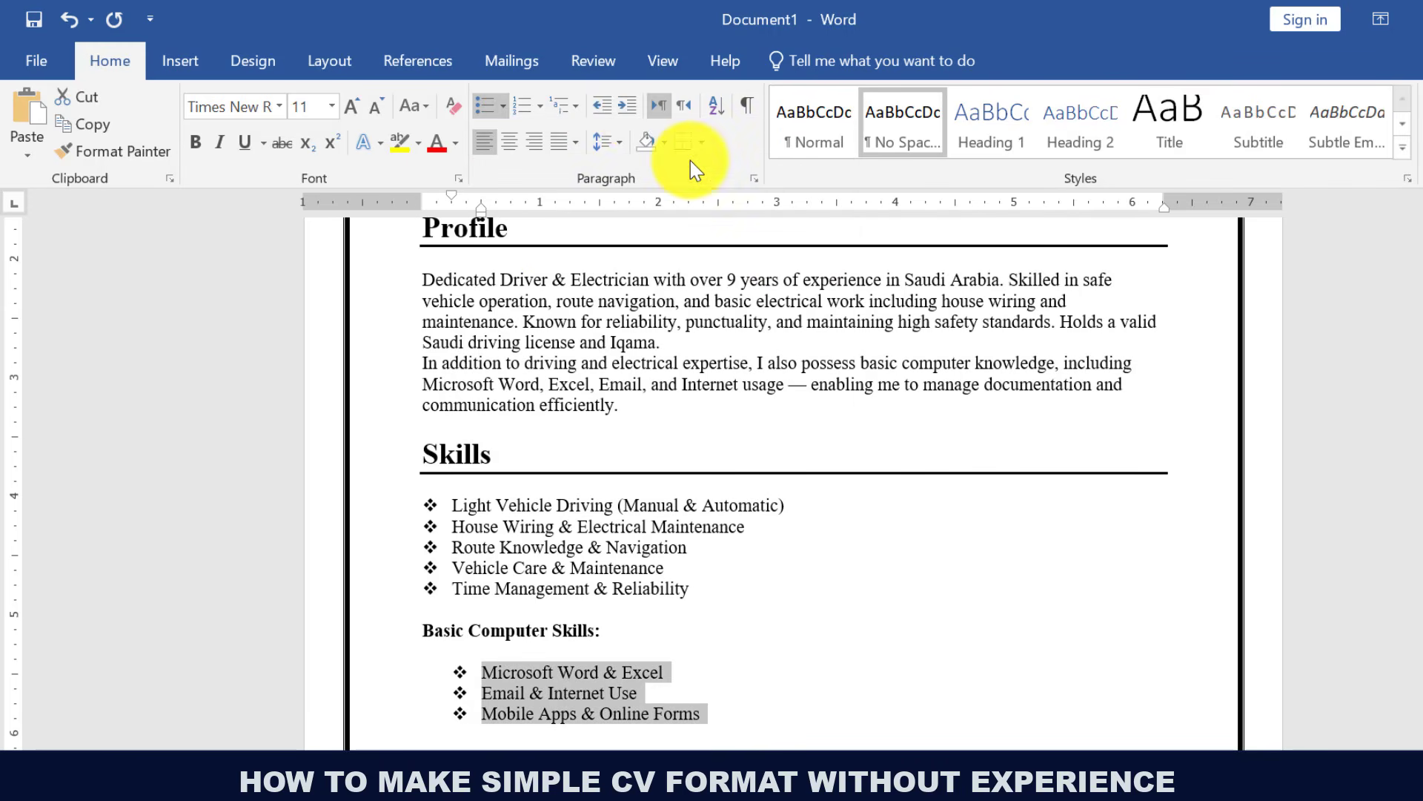
pyautogui.click(633, 109)
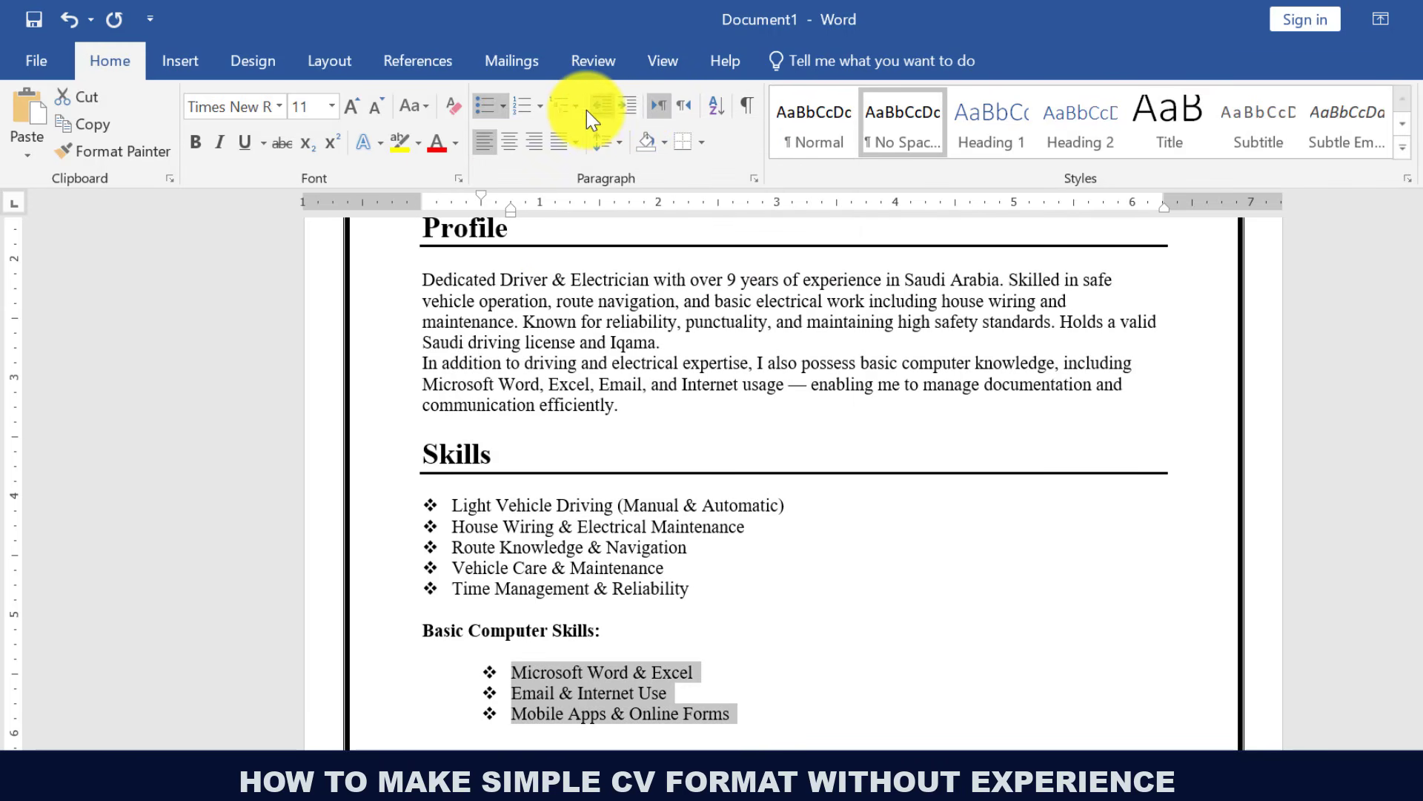
pyautogui.click(602, 111)
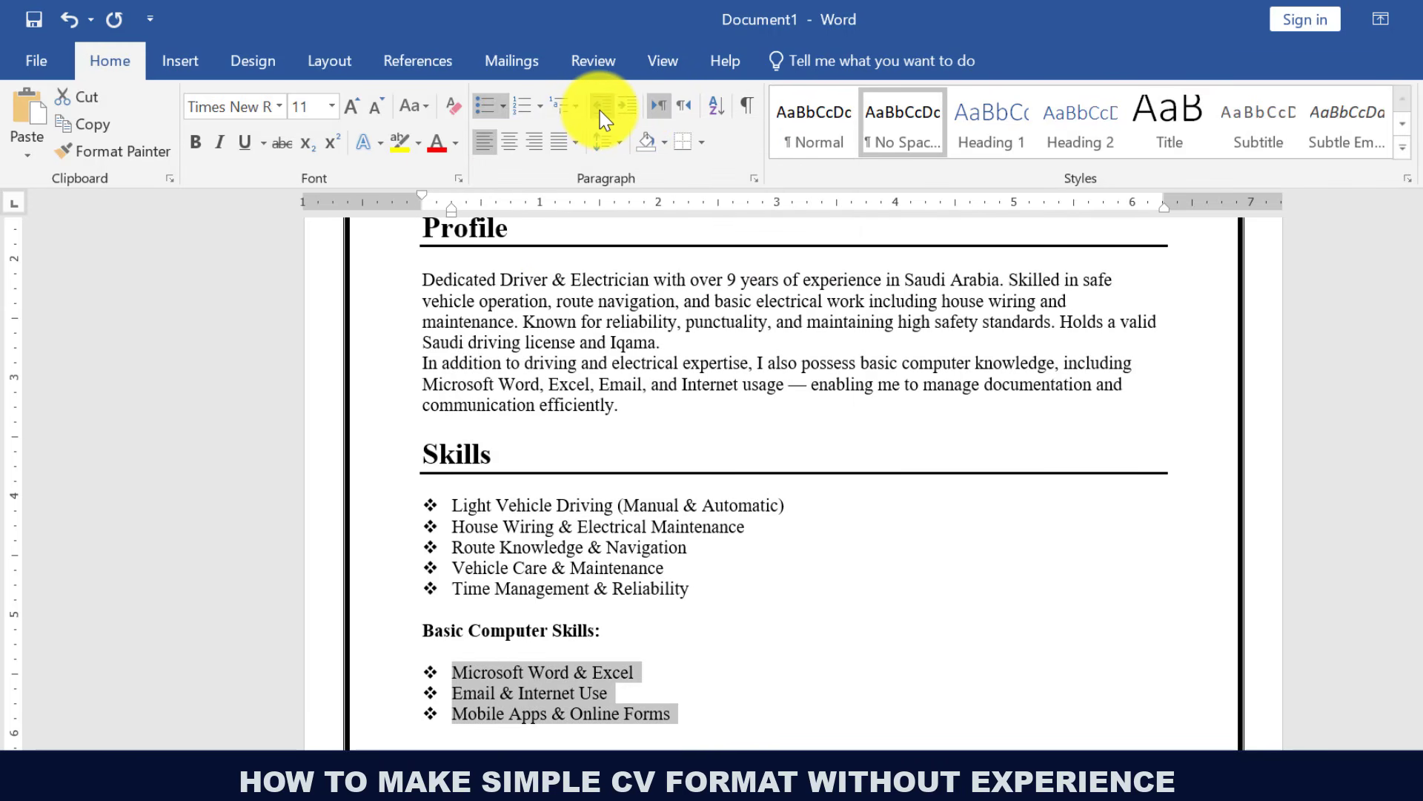
pyautogui.click(820, 690)
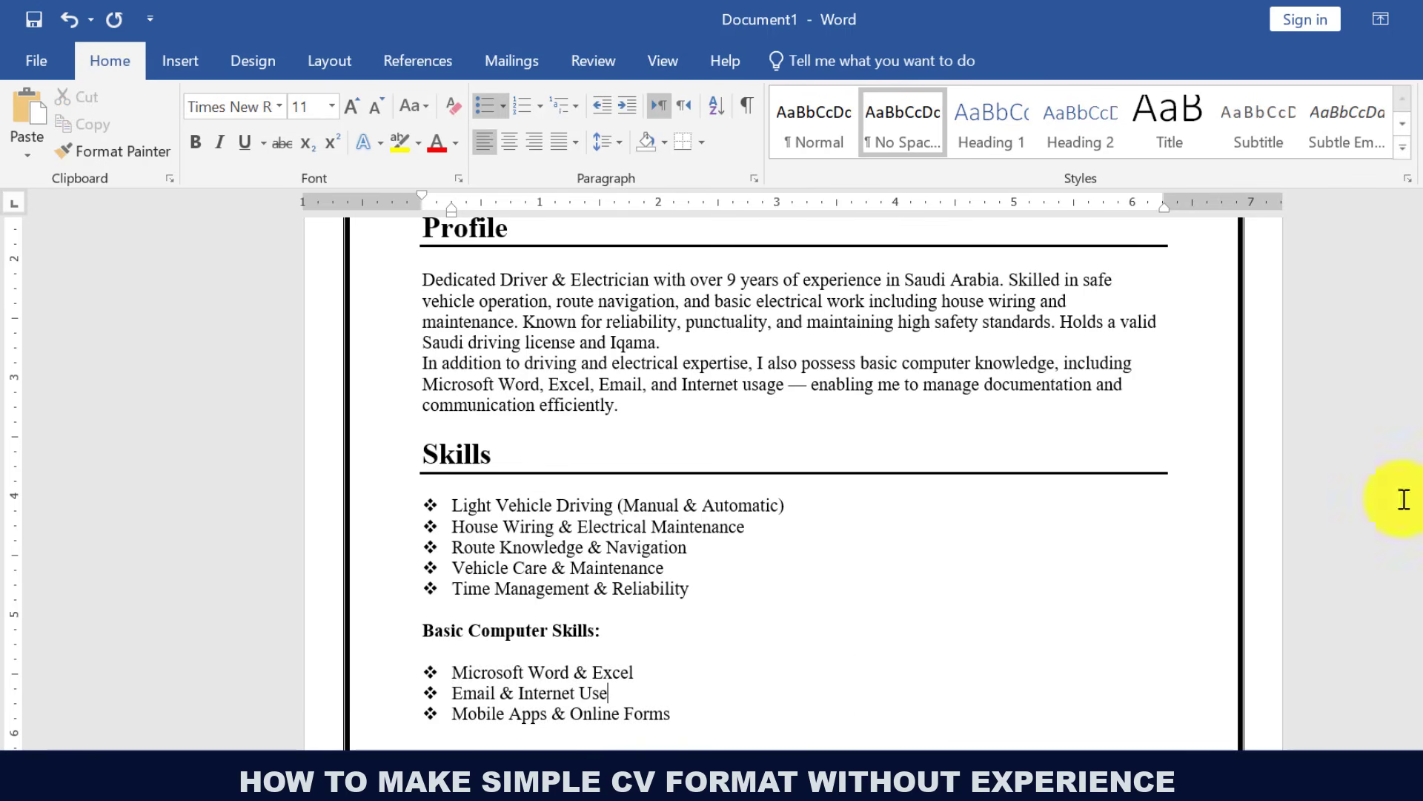
pyautogui.scroll(-4, 793, 482)
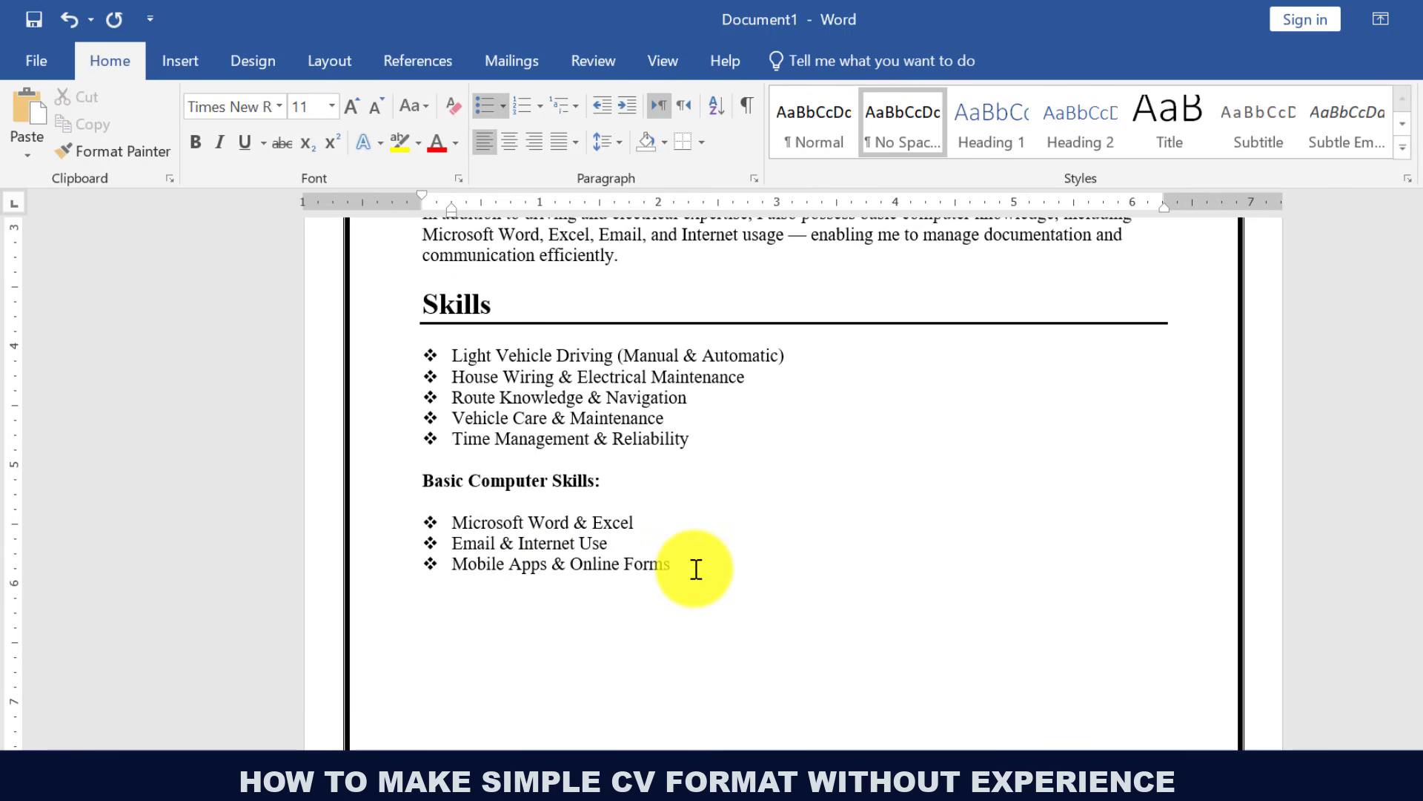
# Add an Education heading with a rule beneath, copying the Skills heading format onto it.
pyautogui.press('Return')
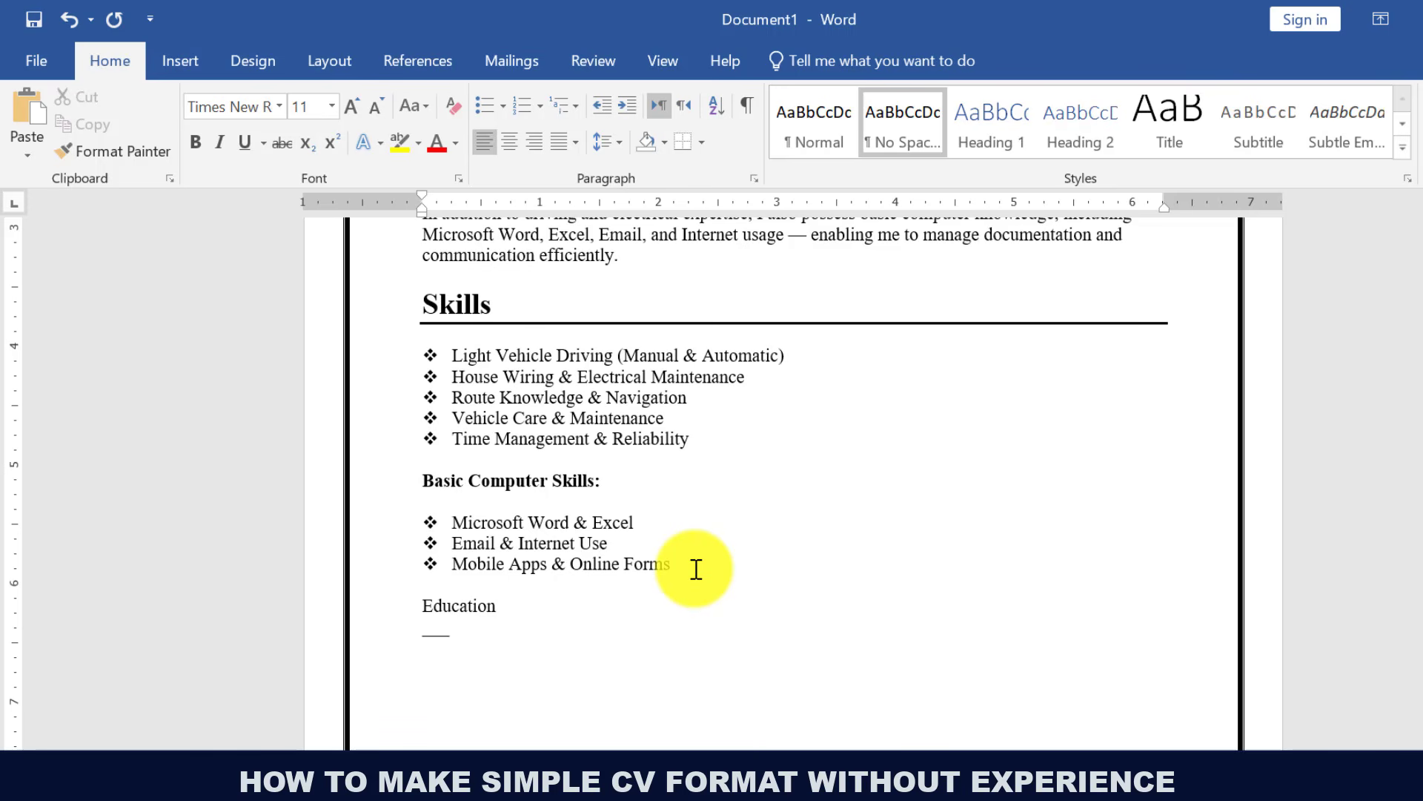
pyautogui.press('Return')
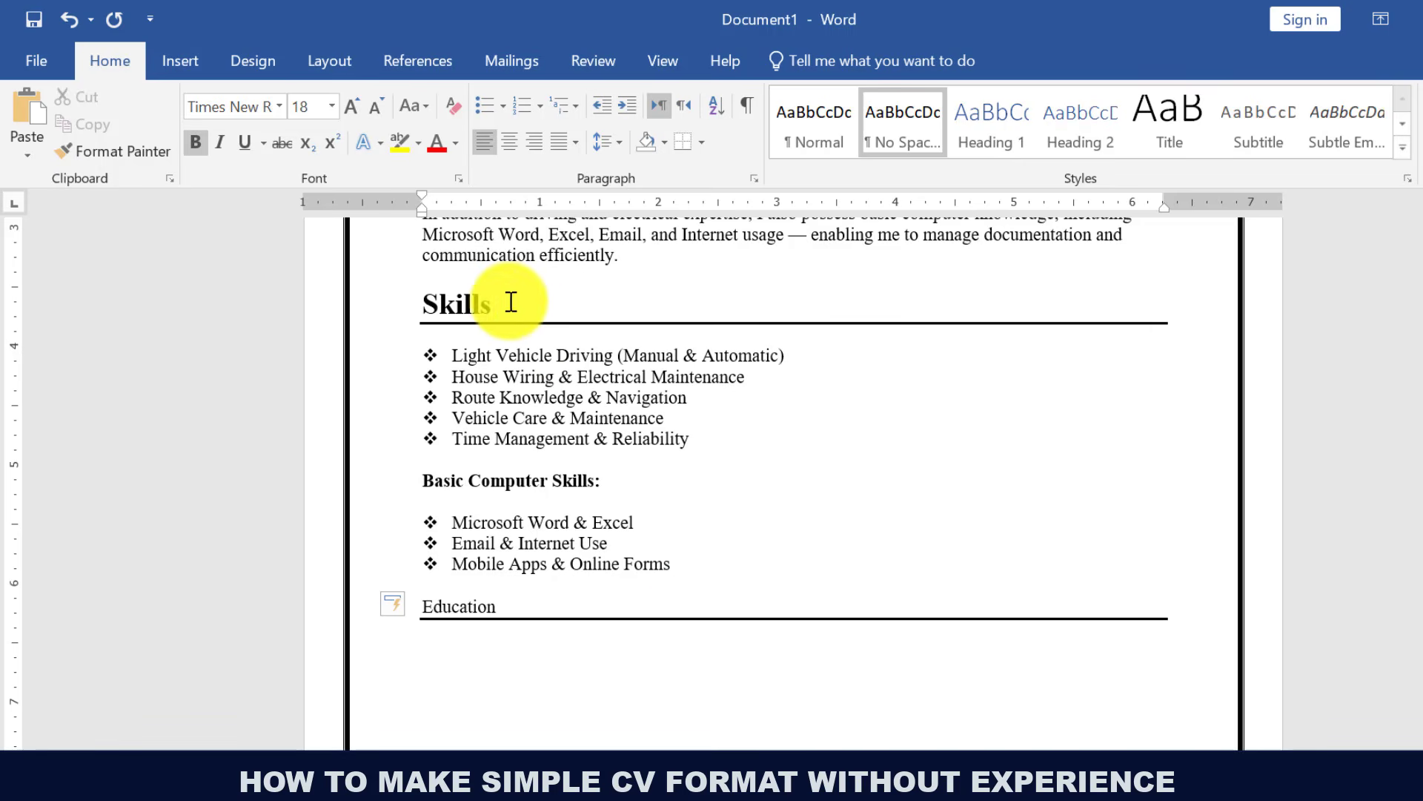
pyautogui.moveTo(514, 301); pyautogui.dragTo(421, 304)
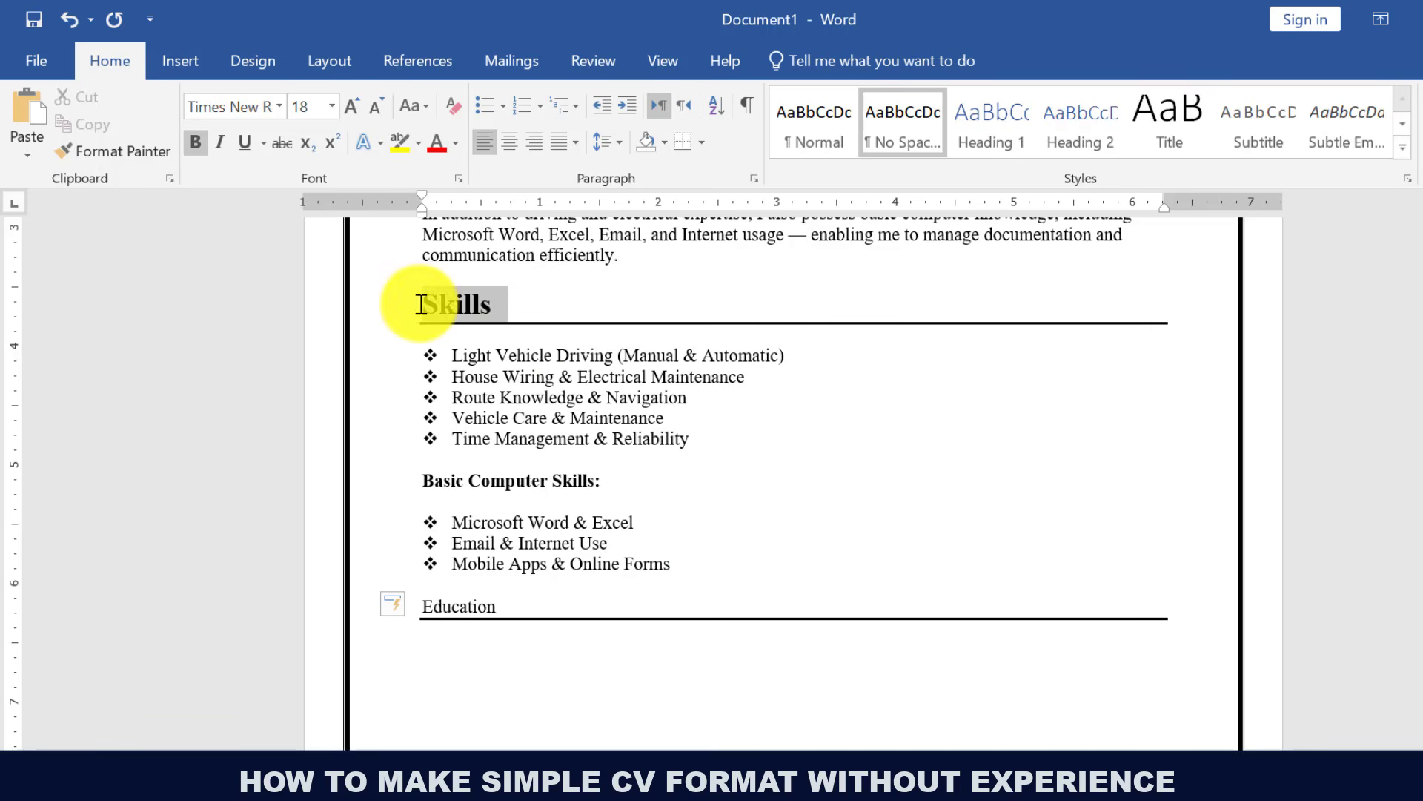
pyautogui.click(149, 146)
pyautogui.moveTo(493, 604); pyautogui.dragTo(404, 611)
pyautogui.click(502, 661)
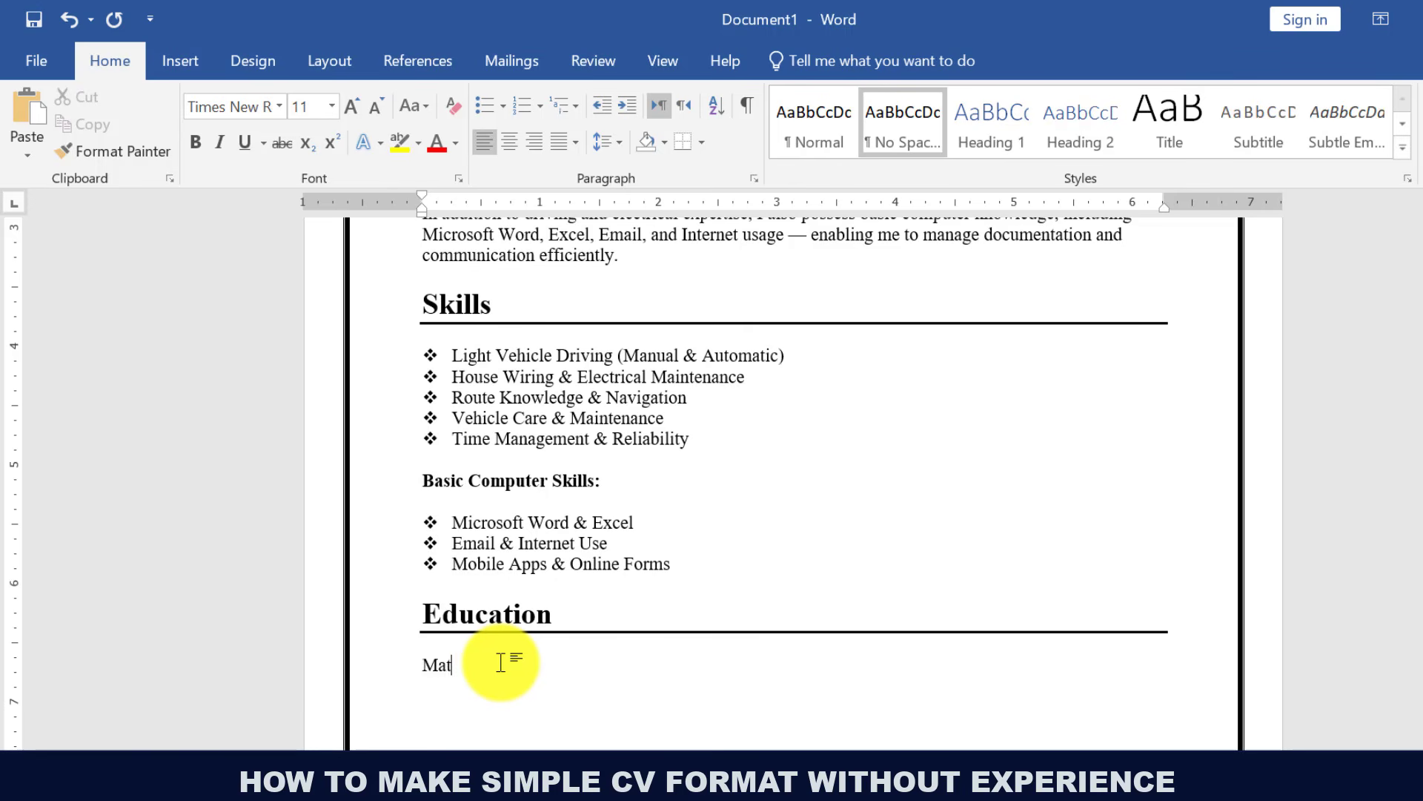
# Correct the partly typed word under Education and begin the BISE Peshawar line.
pyautogui.press('BackSpace')
pyautogui.press('BackSpace')
pyautogui.press('BackSpace')
pyautogui.write('BISE Peshawar | 2017 – 2019')
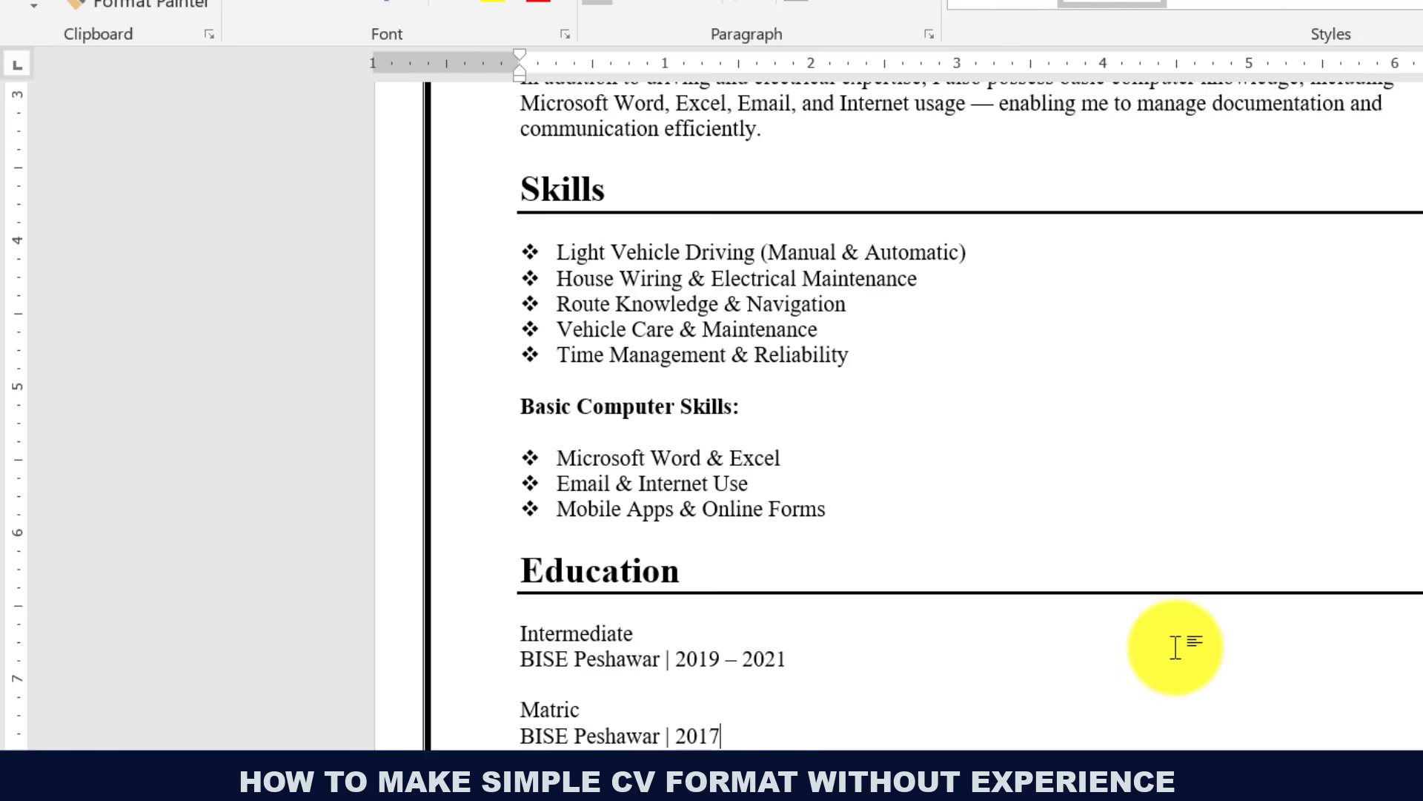
# Make the Intermediate label bold.
pyautogui.scroll(-4, 453, 369)
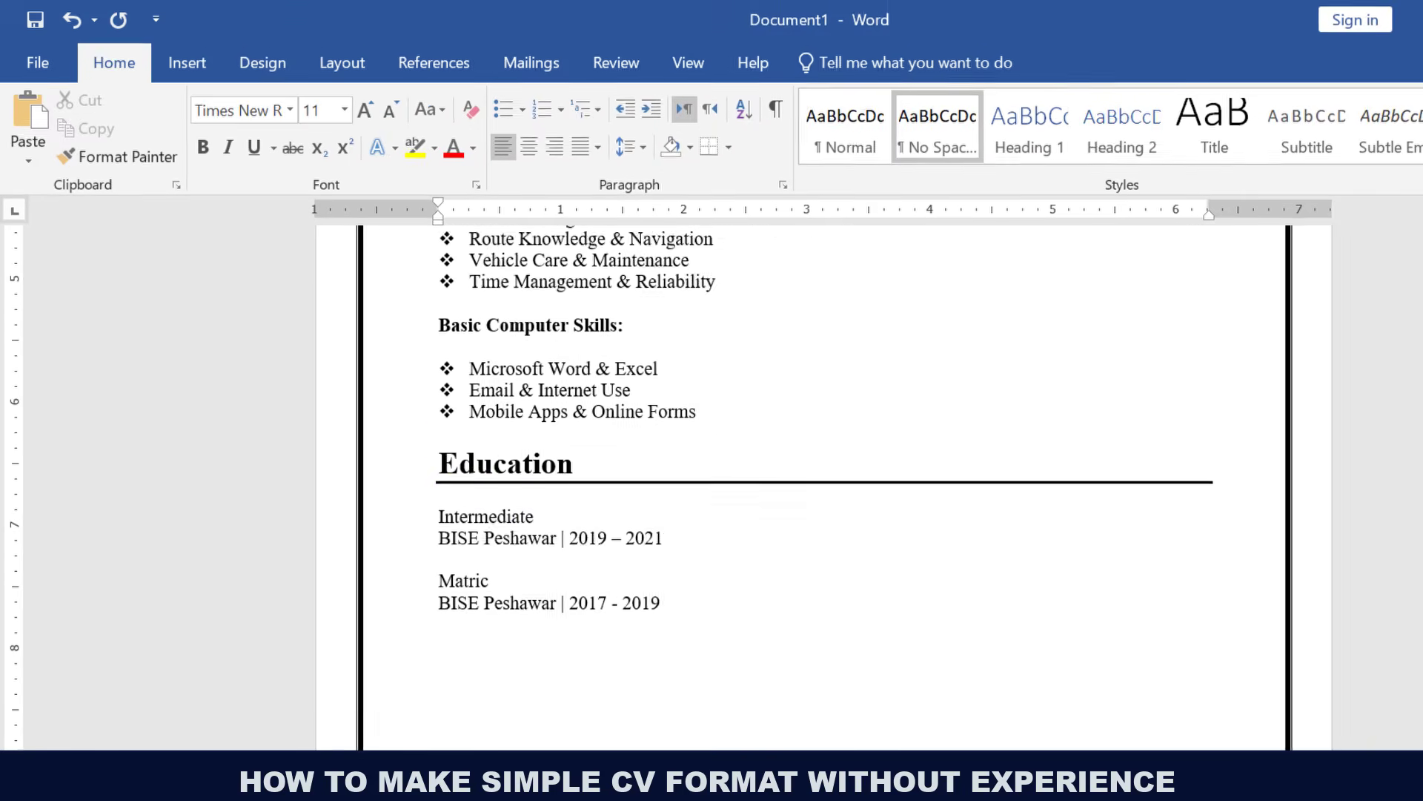
pyautogui.moveTo(538, 442); pyautogui.dragTo(439, 444)
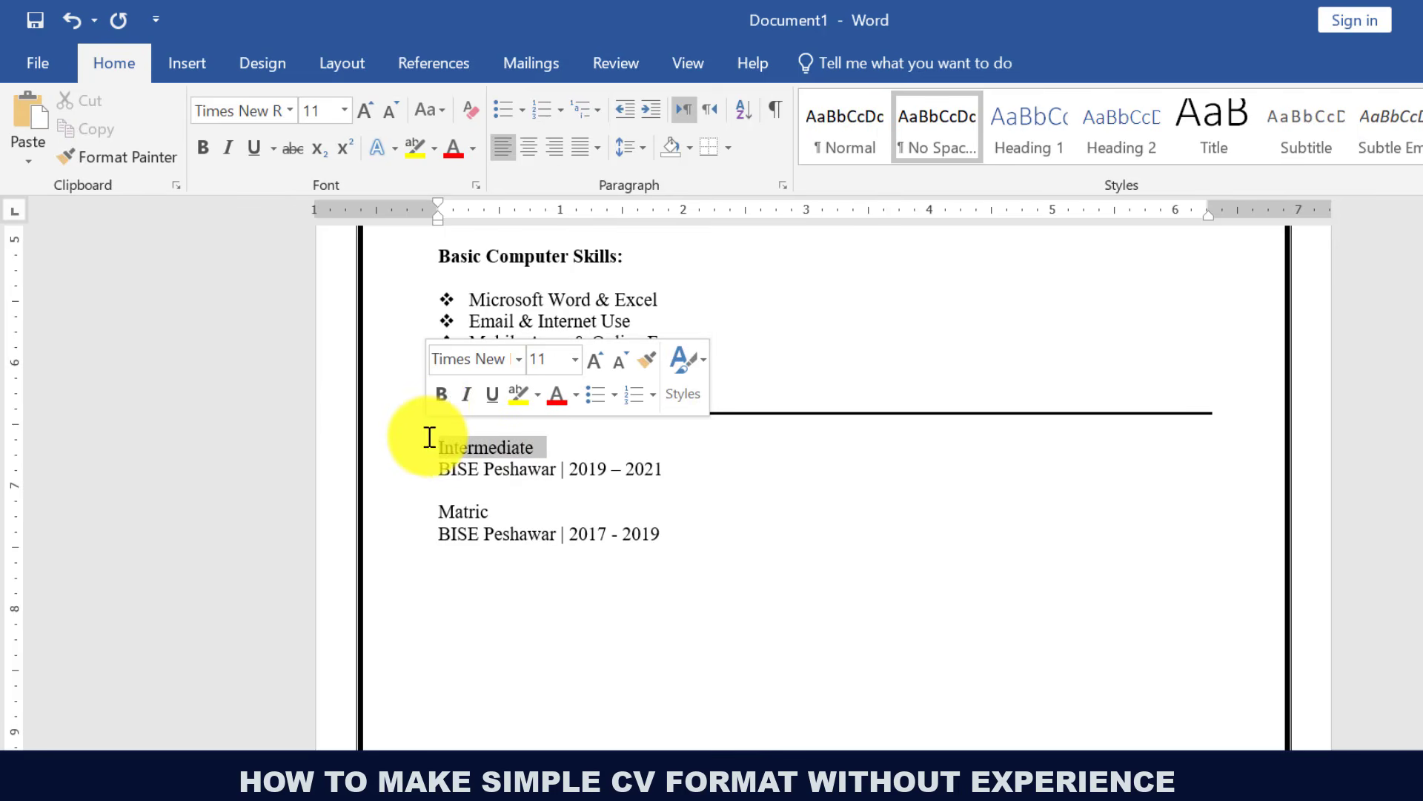
pyautogui.click(440, 396)
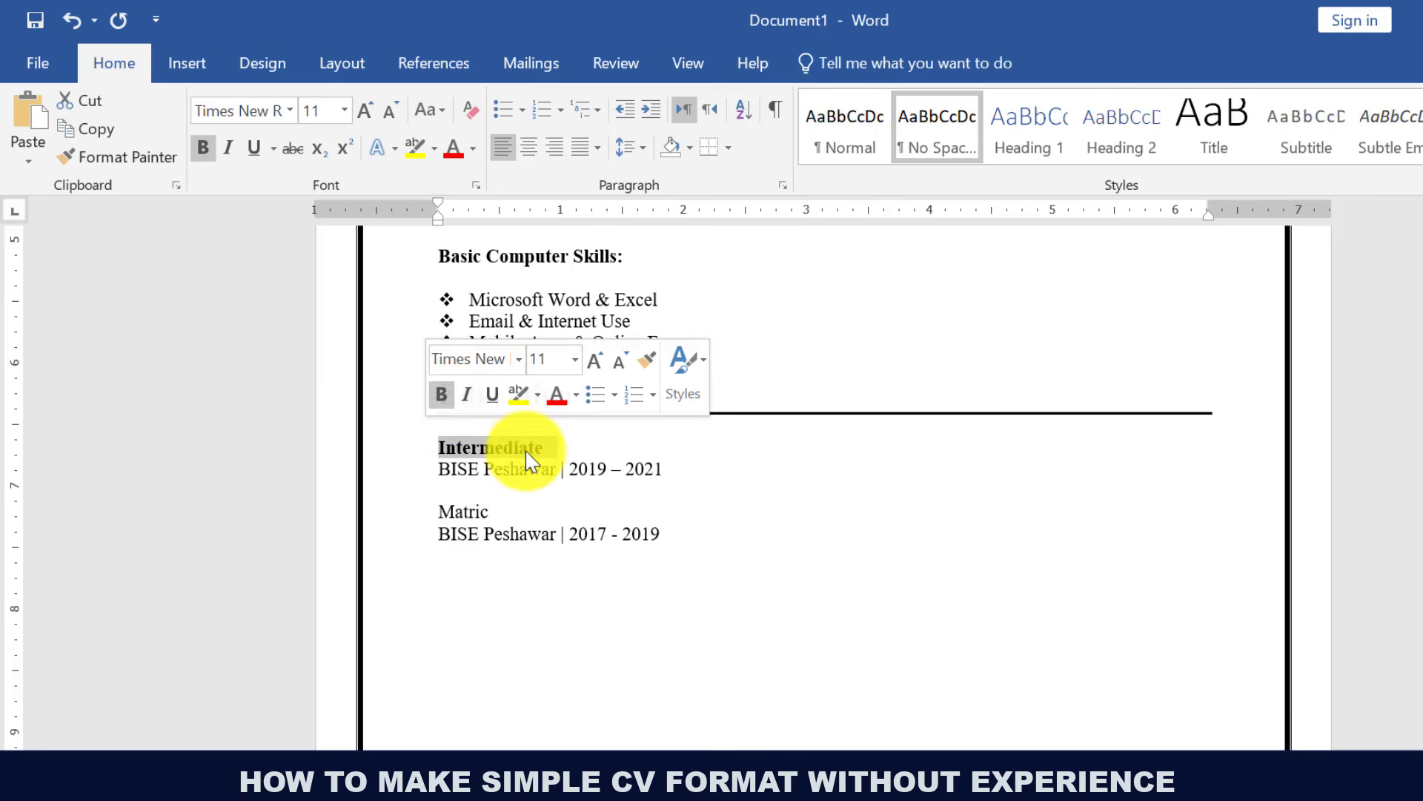
# Italicize the year ranges 2019 – 2021 and 2017 – 2019, then turn italics off for the new line.
pyautogui.moveTo(560, 468); pyautogui.dragTo(438, 468)
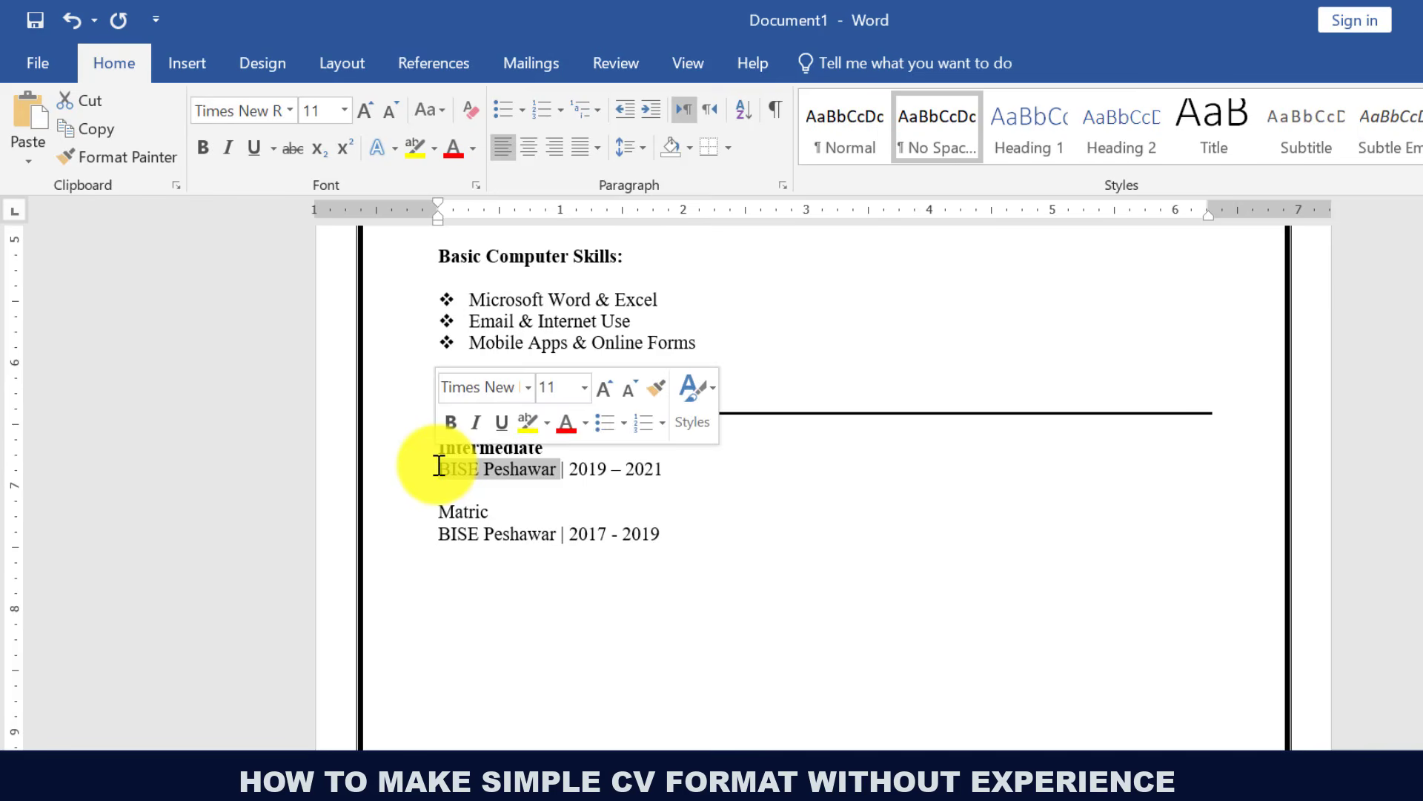
pyautogui.moveTo(578, 469); pyautogui.dragTo(677, 474)
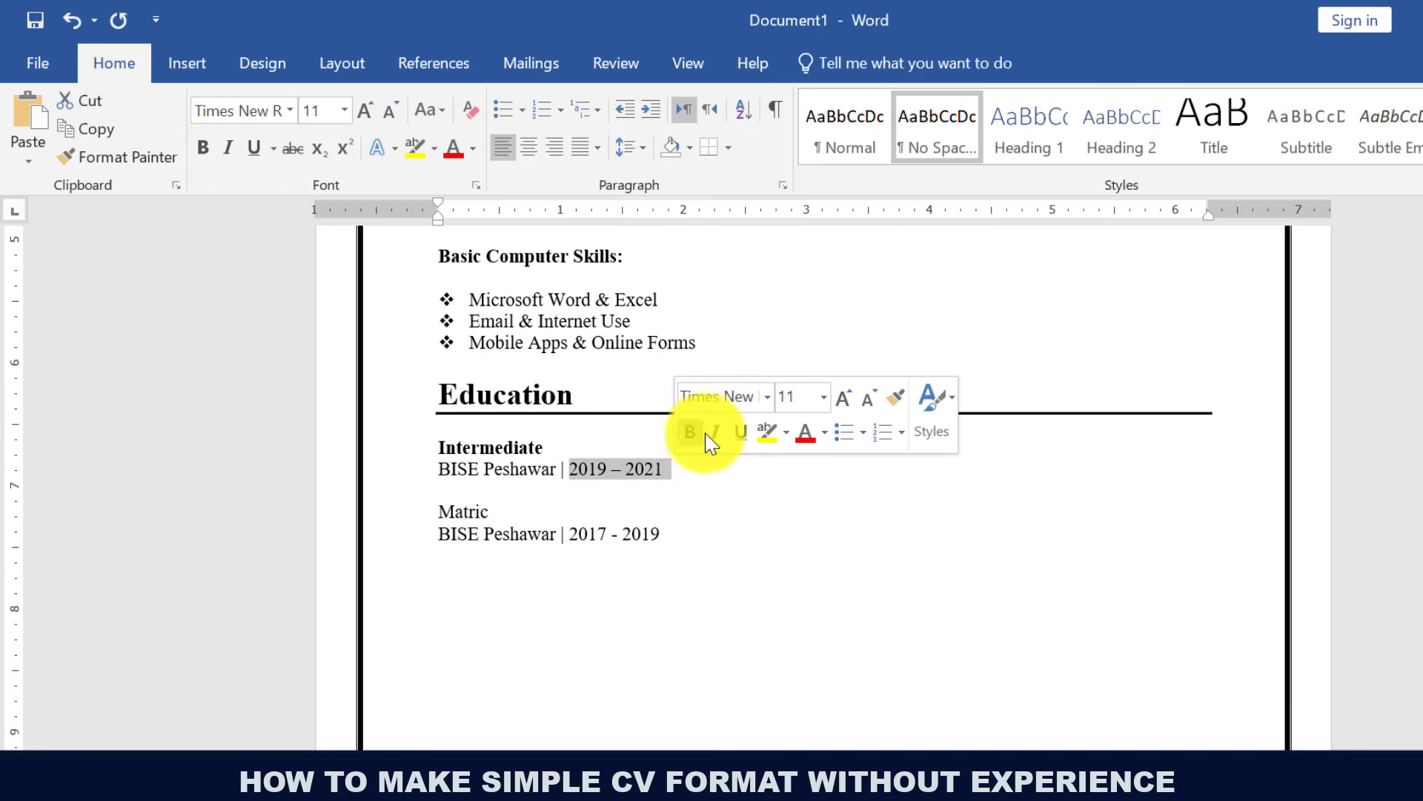
pyautogui.click(716, 433)
pyautogui.moveTo(568, 534); pyautogui.dragTo(671, 536)
pyautogui.click(719, 497)
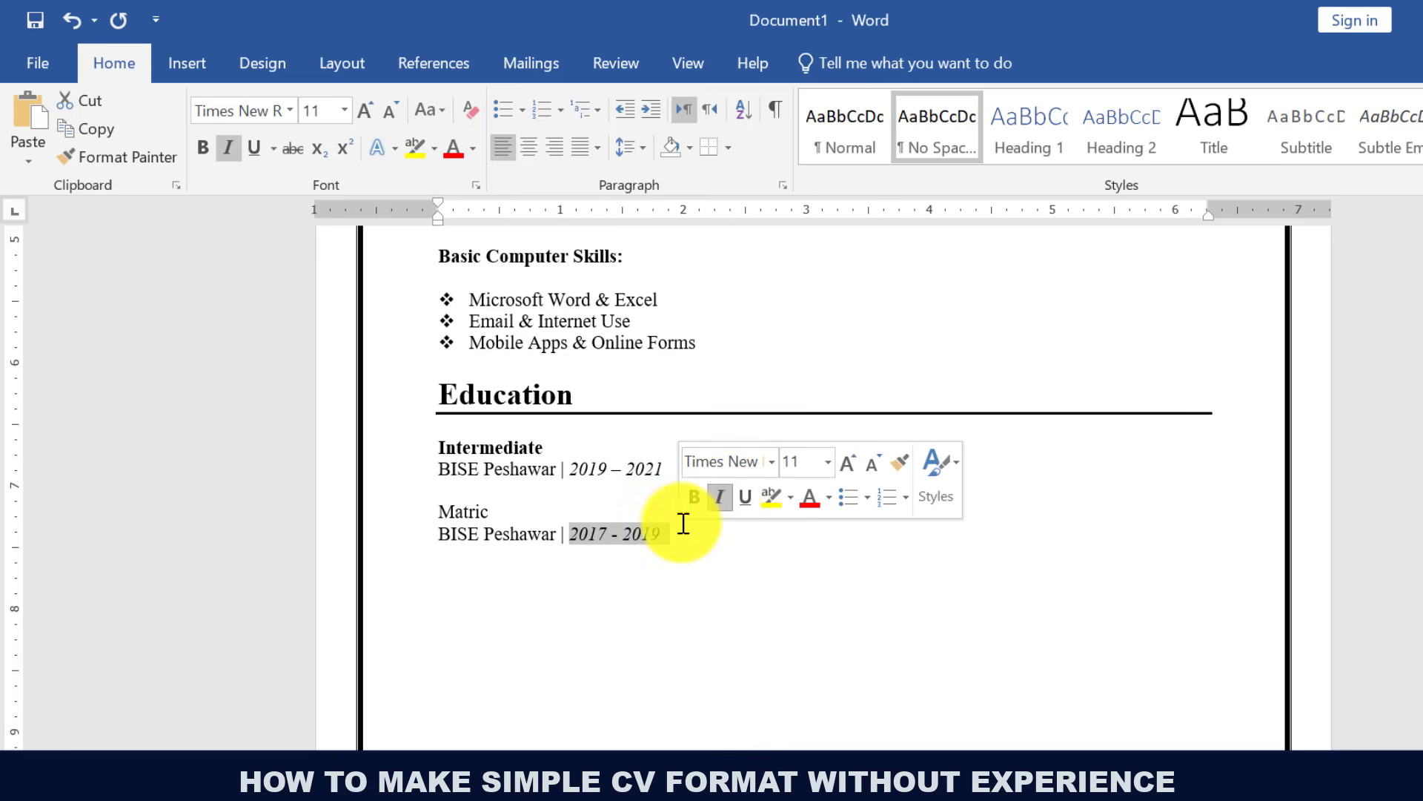
pyautogui.click(475, 587)
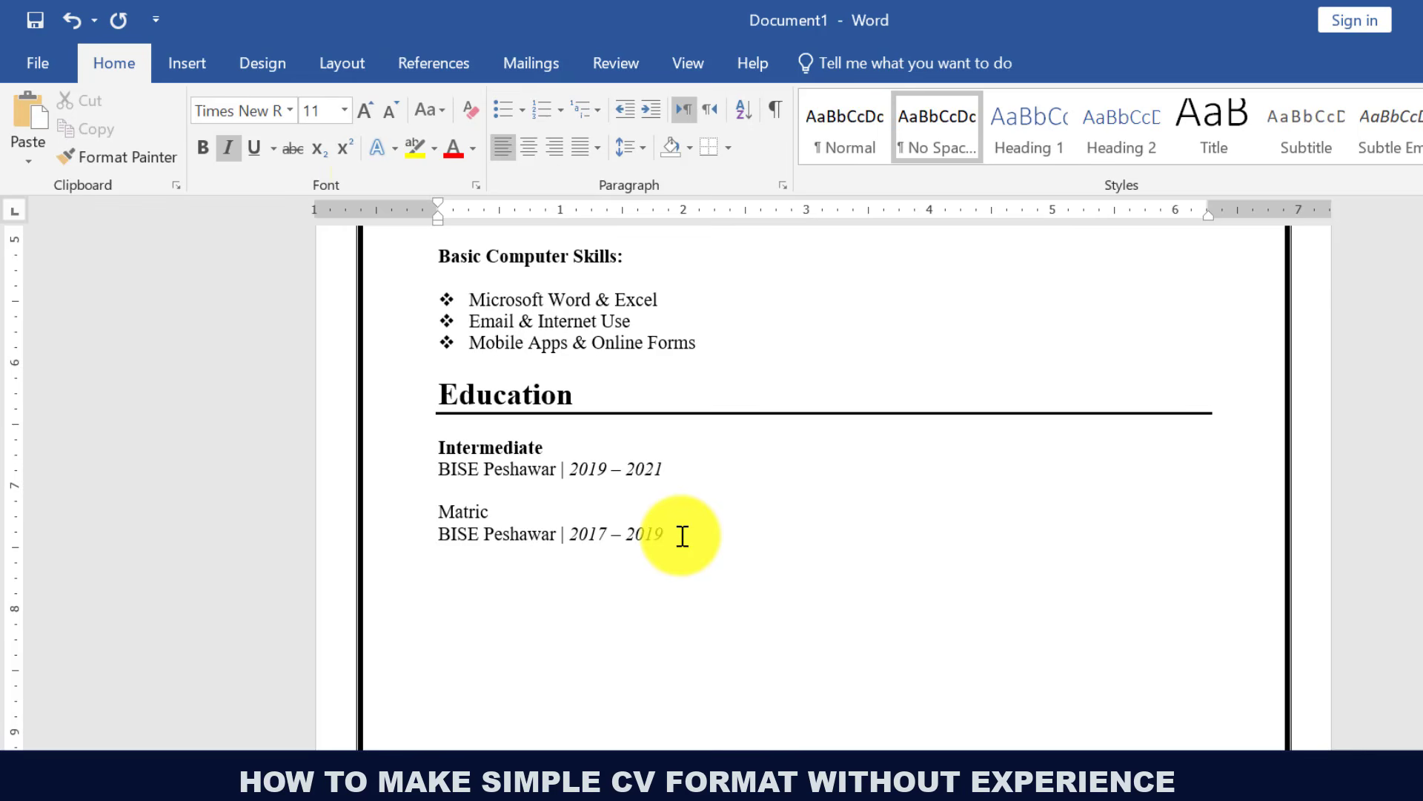
pyautogui.click(230, 160)
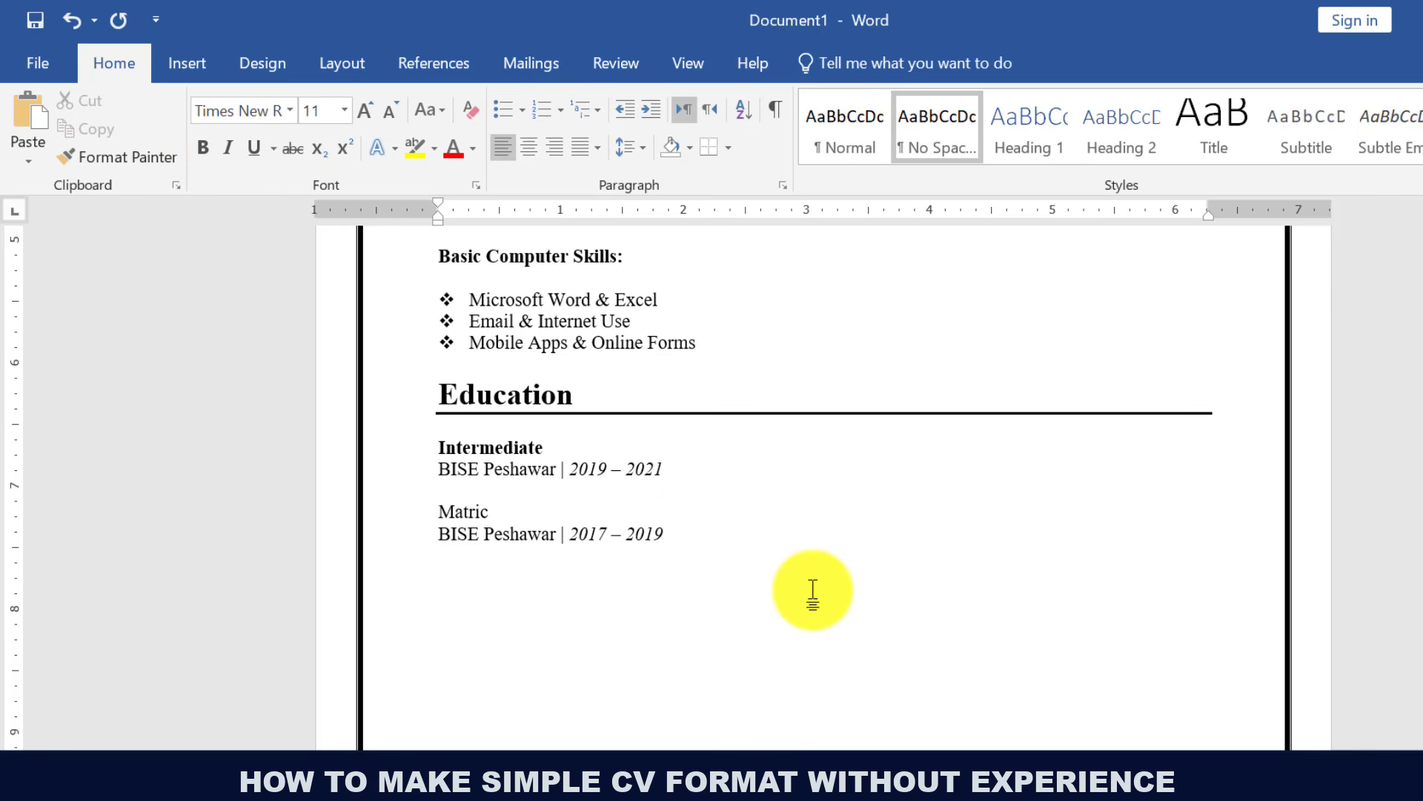
# Type the heading 'Experience' on the empty line below the Matric entry.
pyautogui.write('Exp')
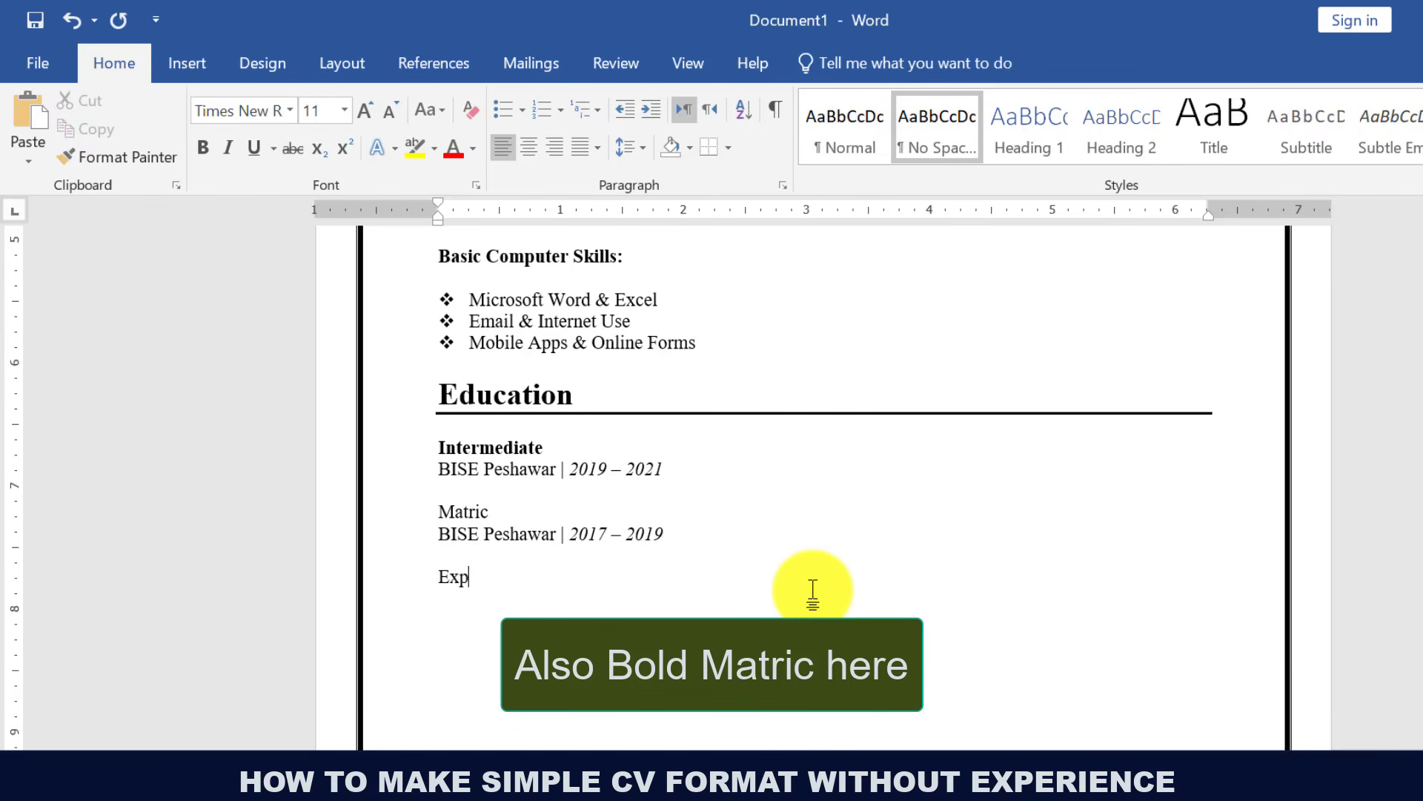
pyautogui.write('erience')
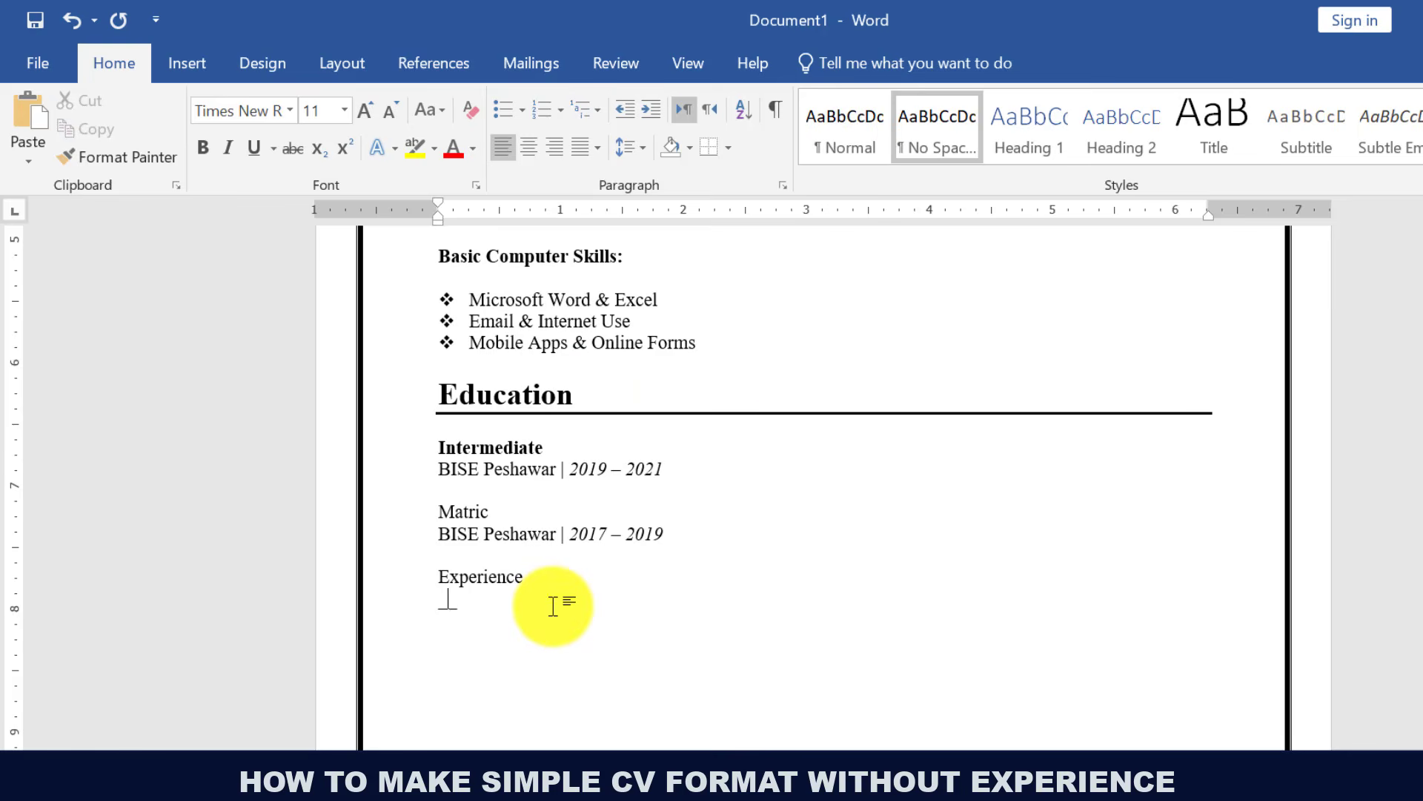
# Put a rule under Experience and give it the Education heading's format with Format Painter.
pyautogui.press('Return')
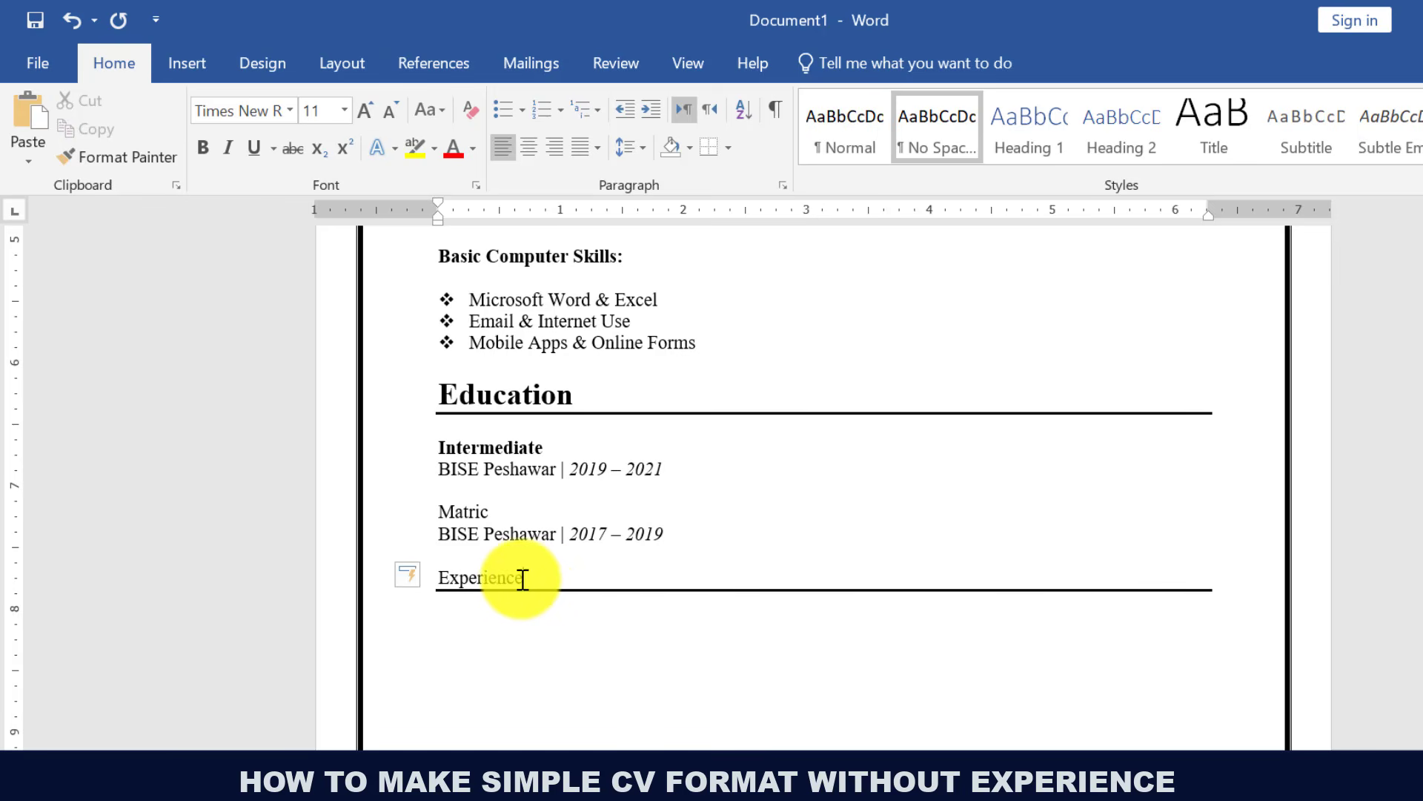
pyautogui.click(416, 391)
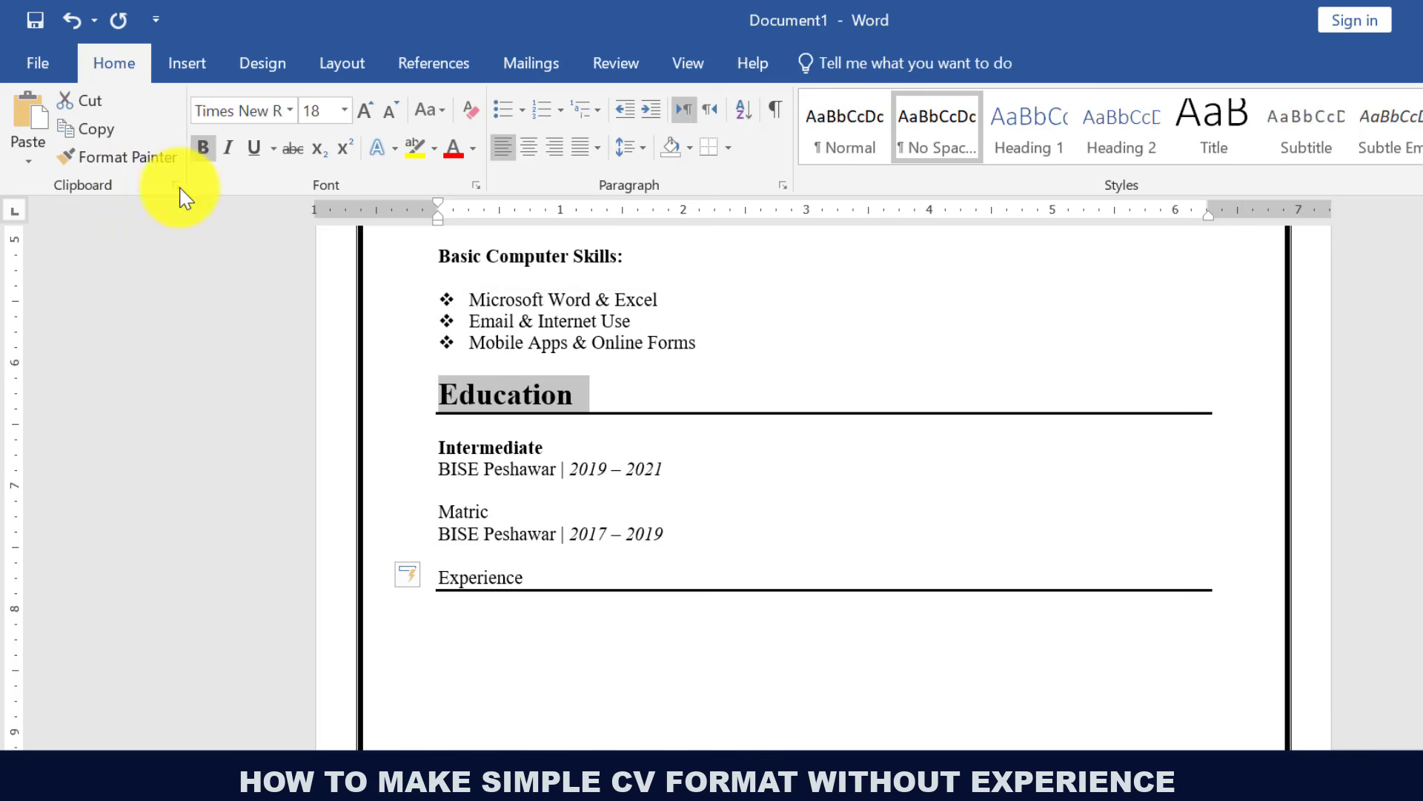
pyautogui.click(123, 156)
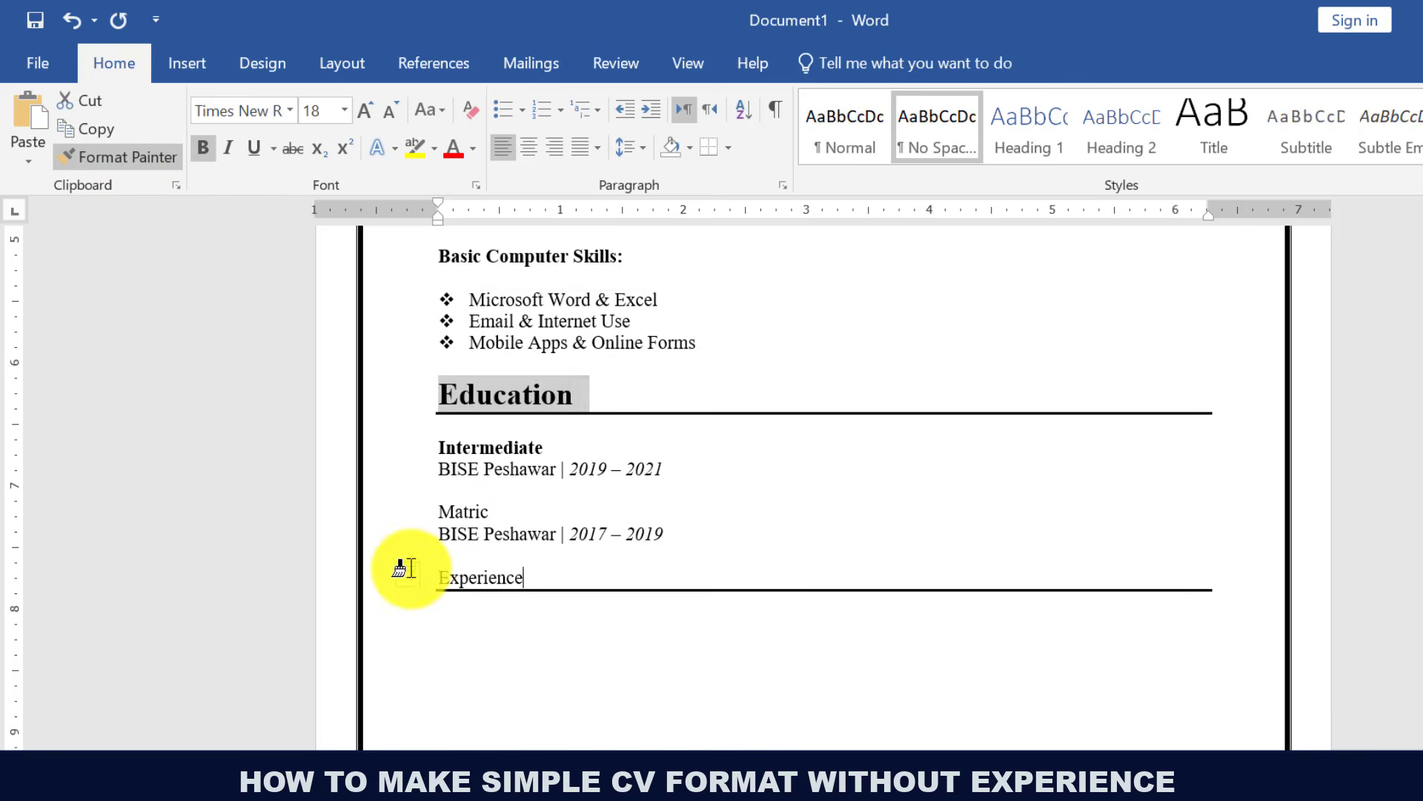
pyautogui.moveTo(400, 569); pyautogui.dragTo(365, 566)
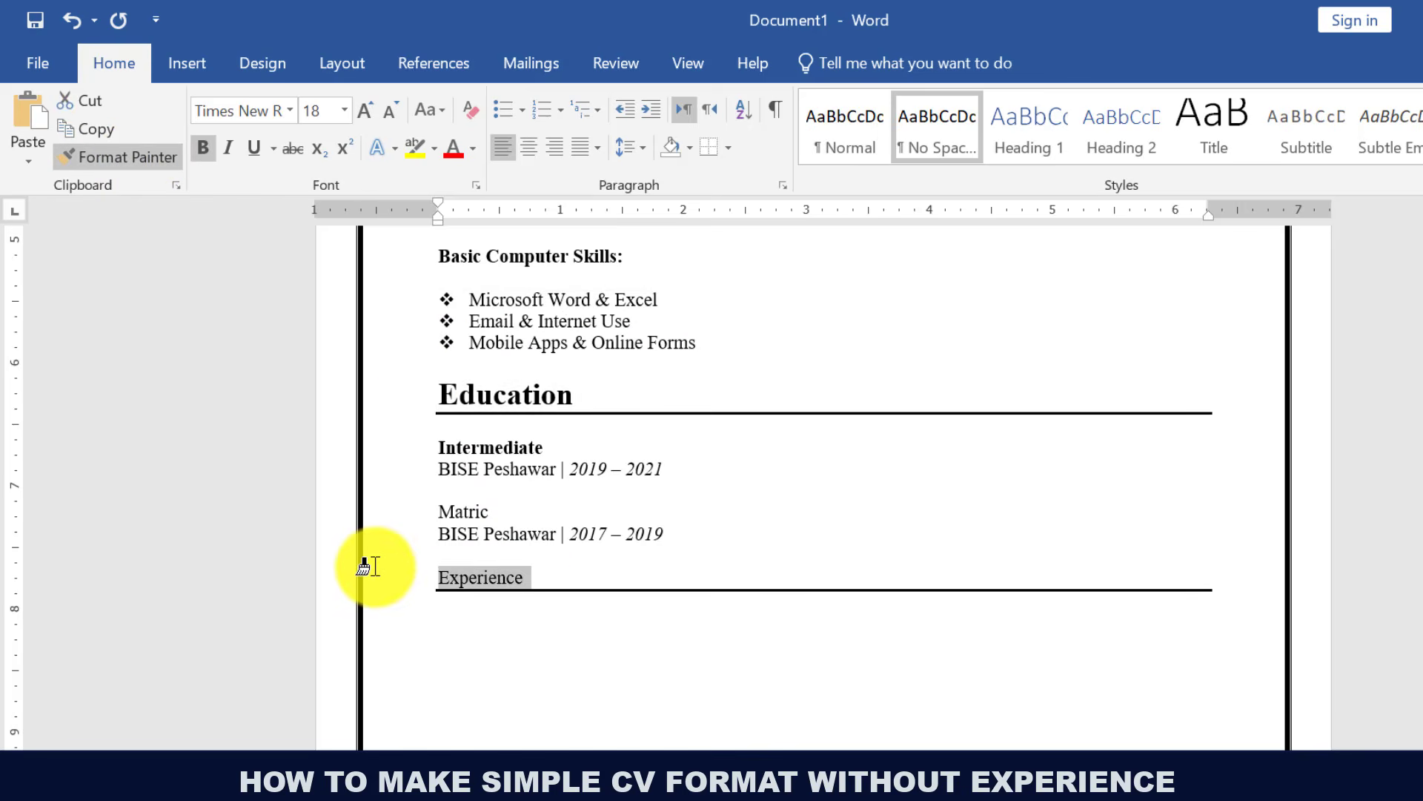
pyautogui.click(495, 639)
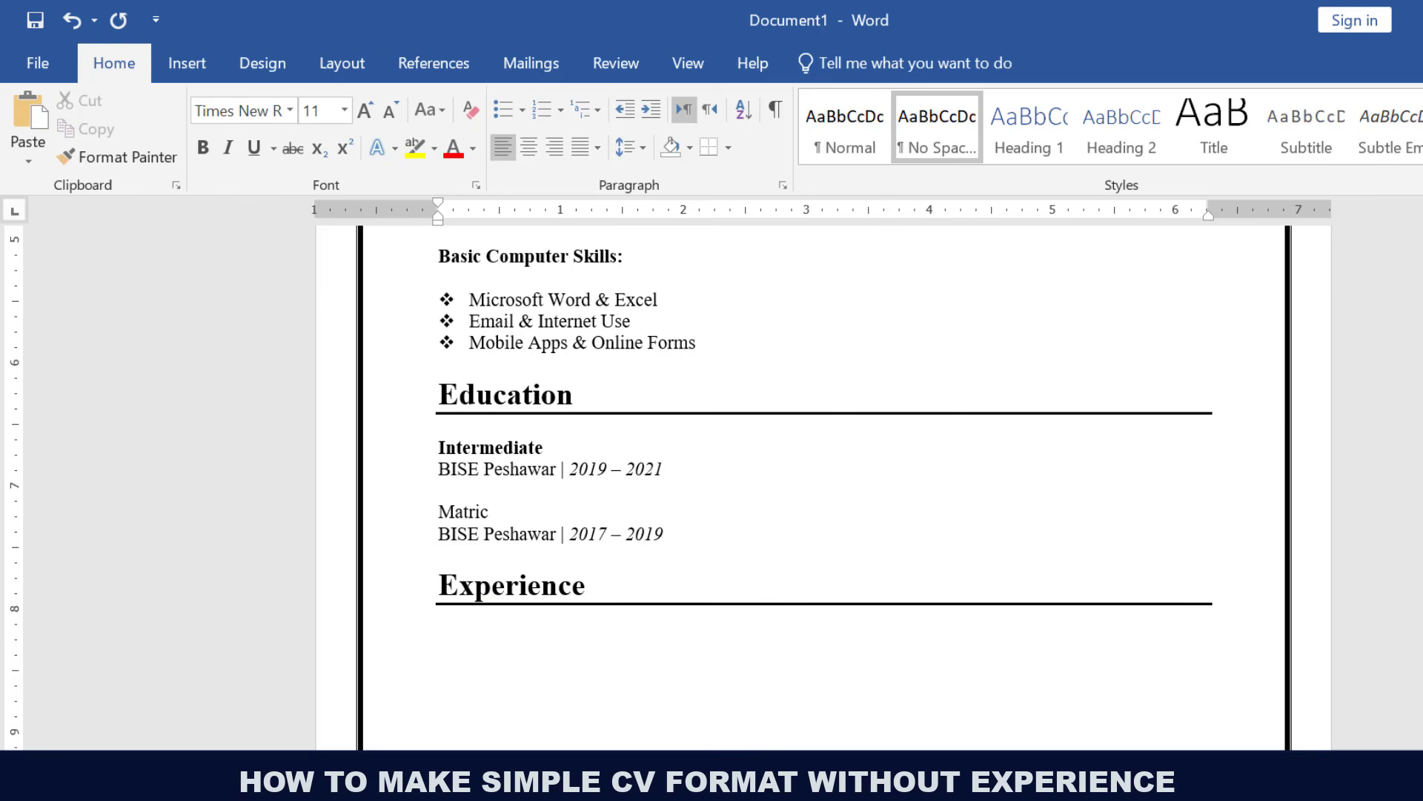
pyautogui.scroll(-3, 955, 611)
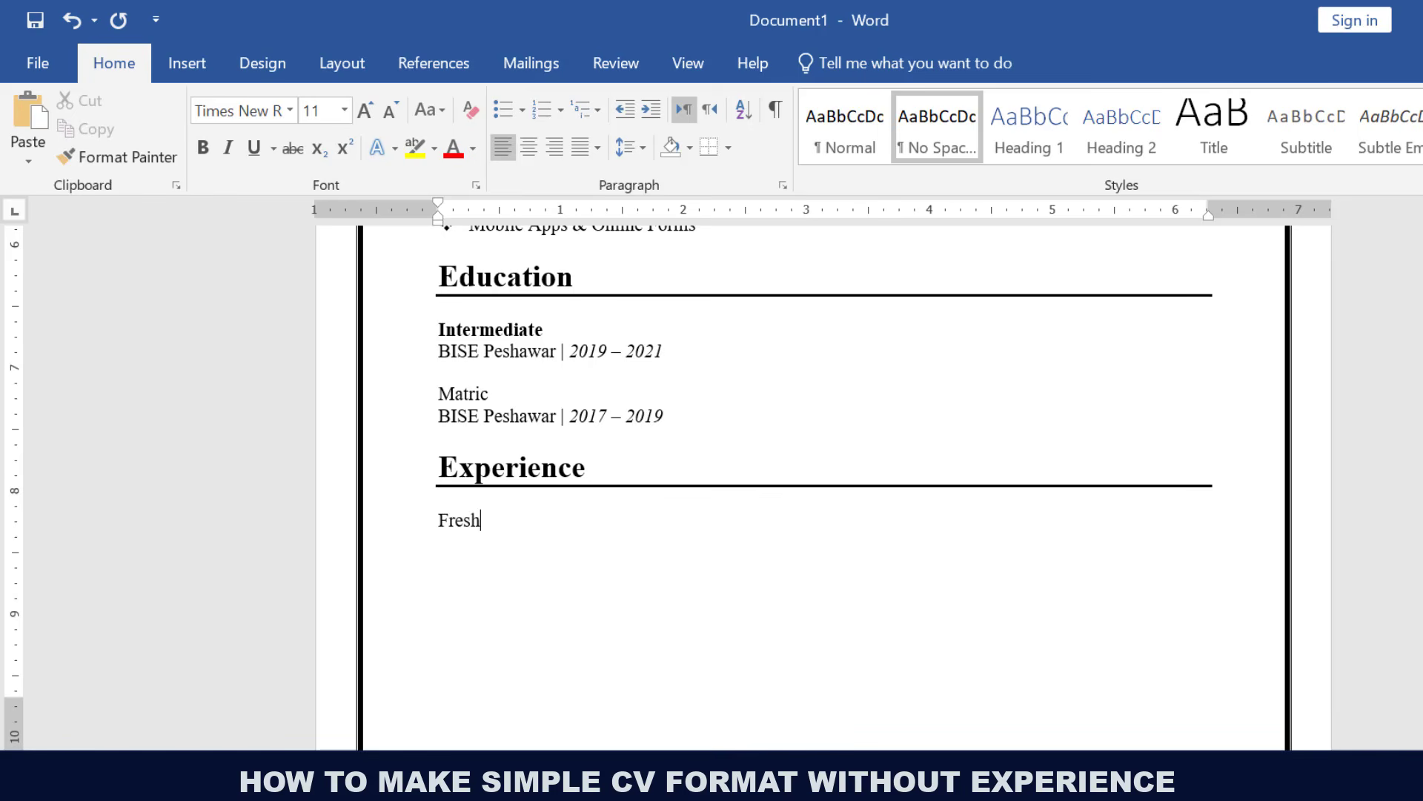
pyautogui.scroll(2, 822, 486)
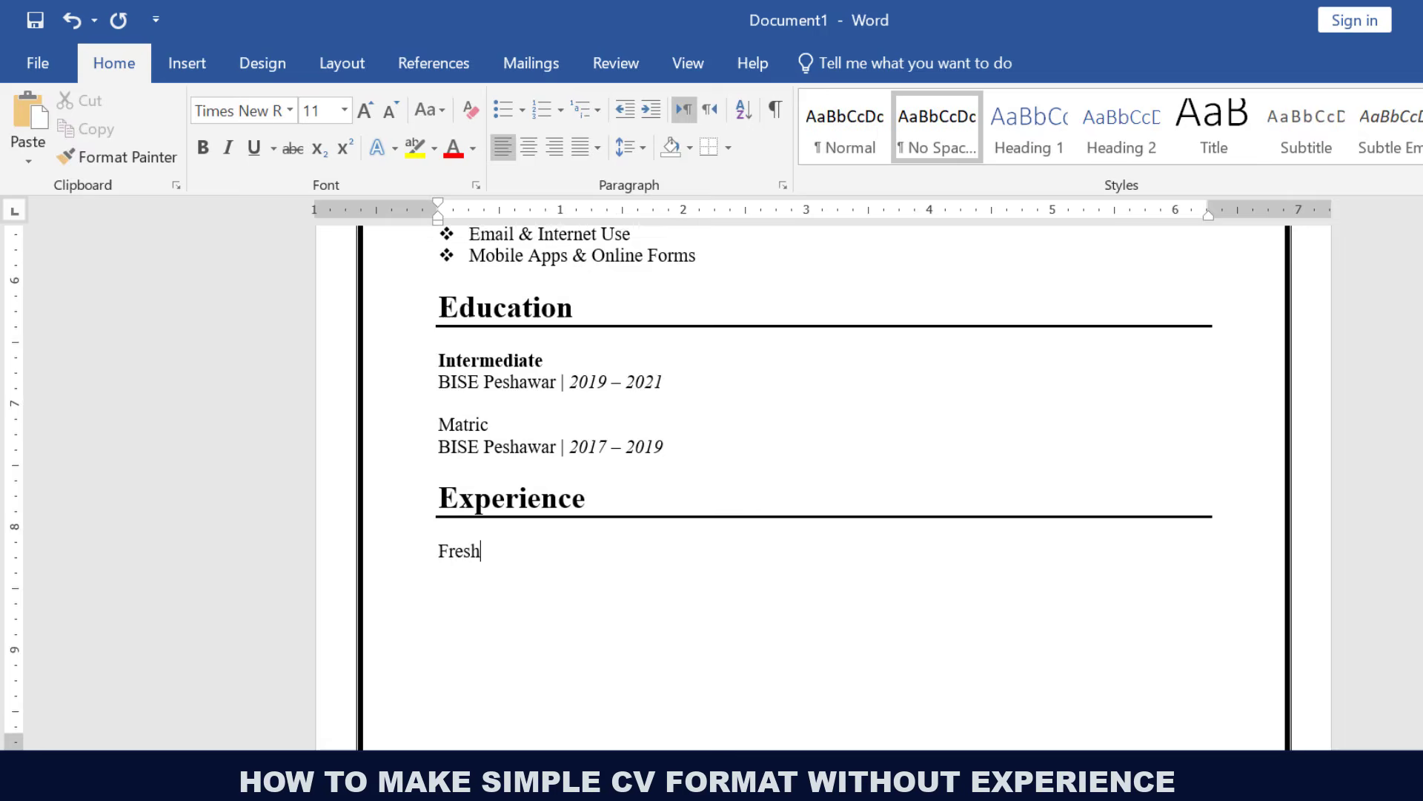
# Draw a 1.32 by 1.21 inch rectangle beside the name and align it with the text edge.
pyautogui.moveTo(1409, 540); pyautogui.dragTo(1407, 267)
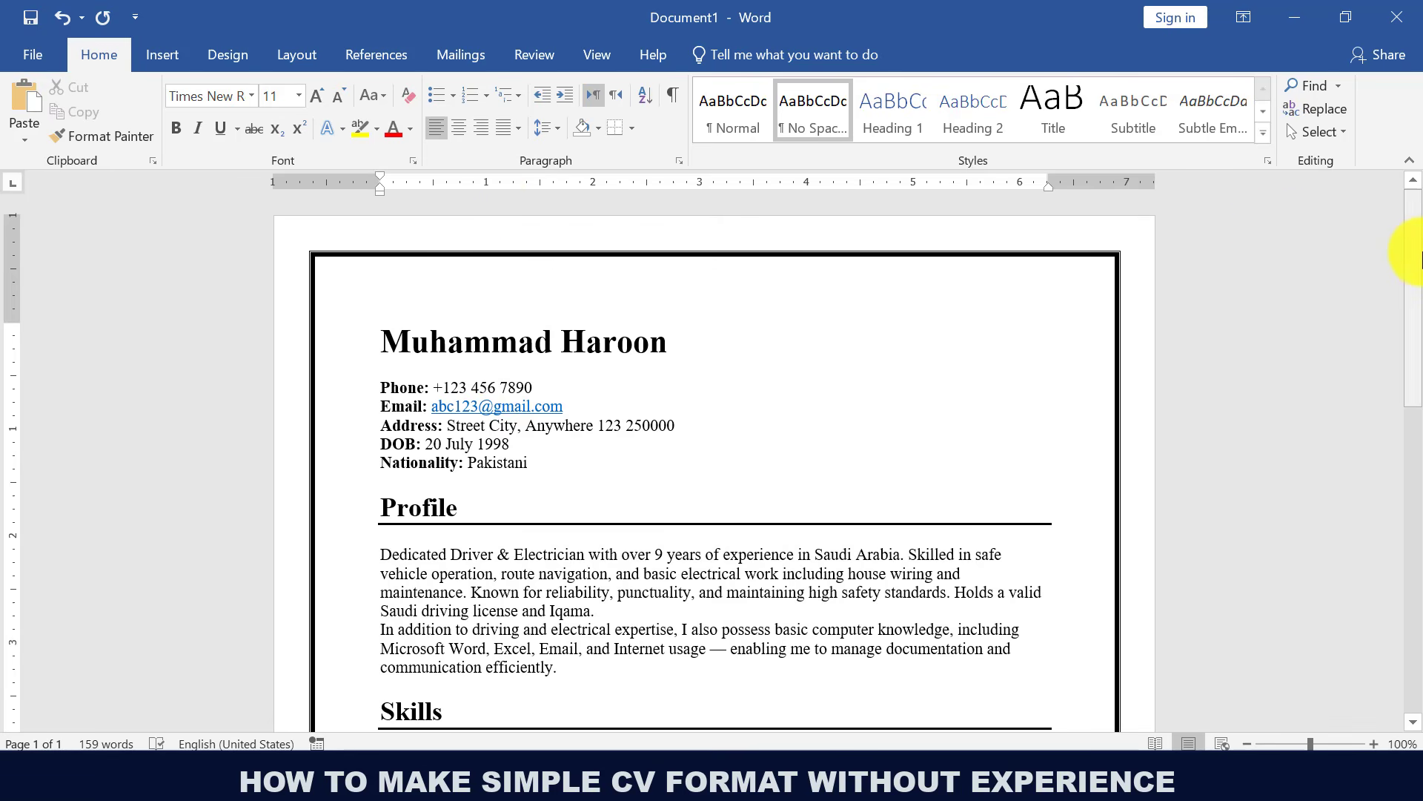
pyautogui.click(180, 47)
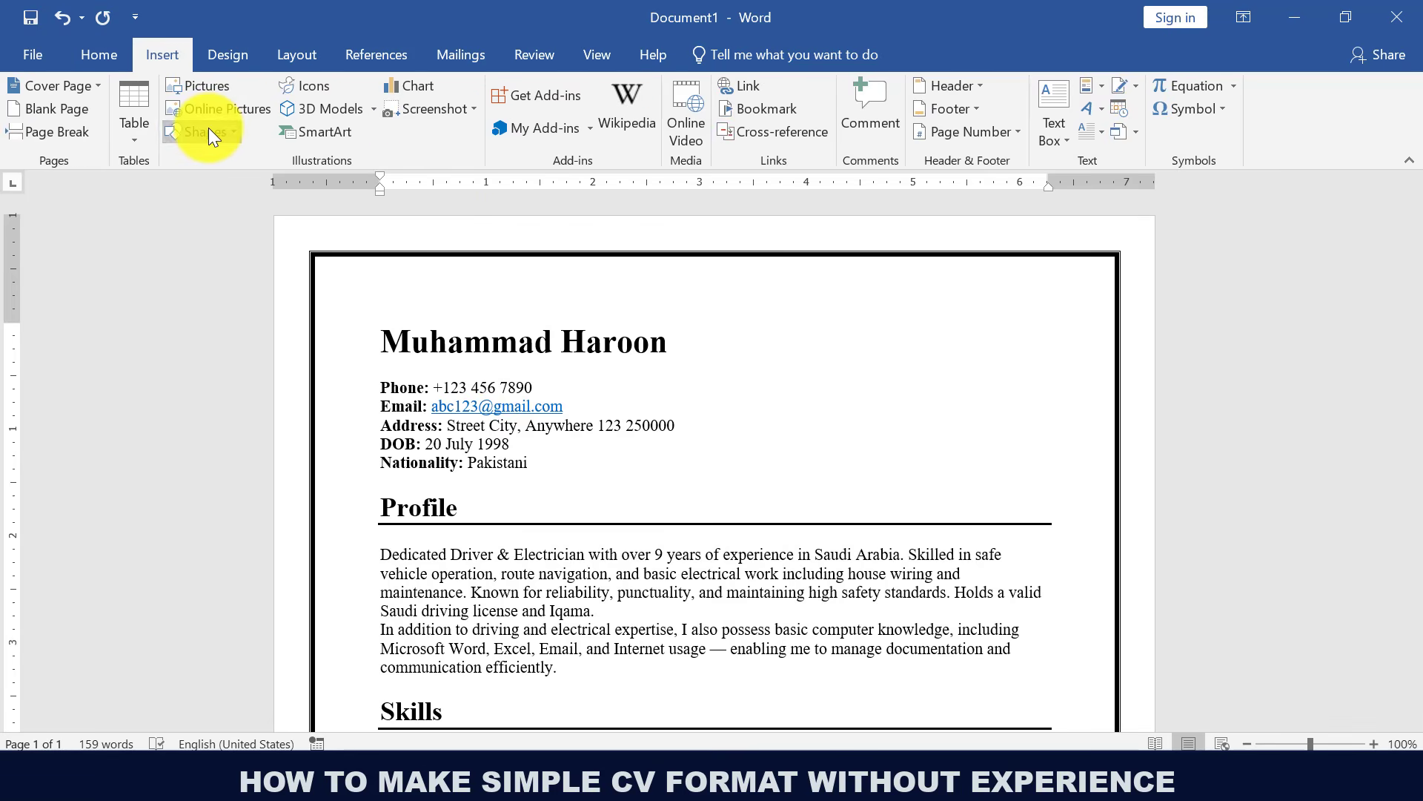
pyautogui.click(228, 134)
pyautogui.click(249, 180)
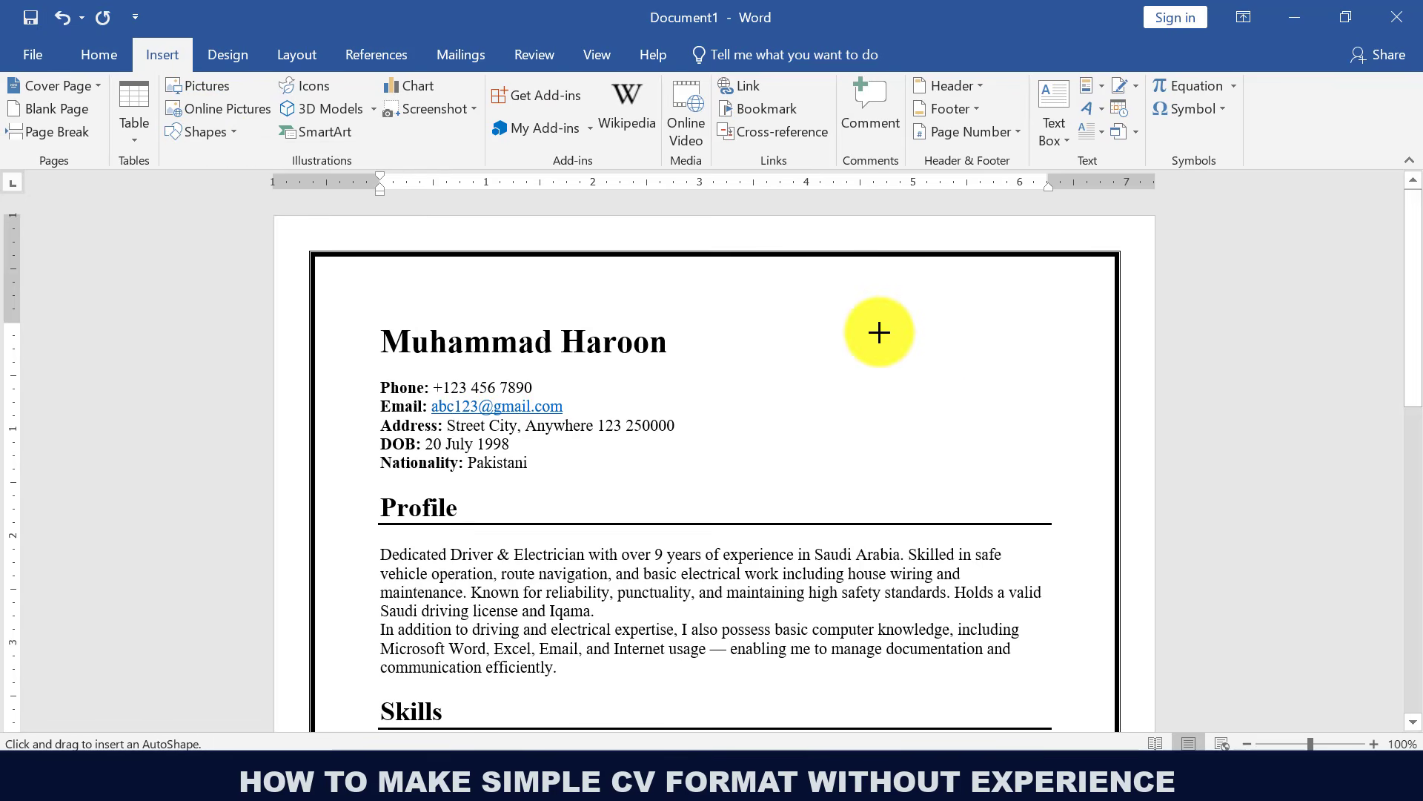
pyautogui.moveTo(879, 330)
pyautogui.mouseDown()
pyautogui.moveTo(954, 447)
pyautogui.moveTo(1011, 474)
pyautogui.mouseUp()
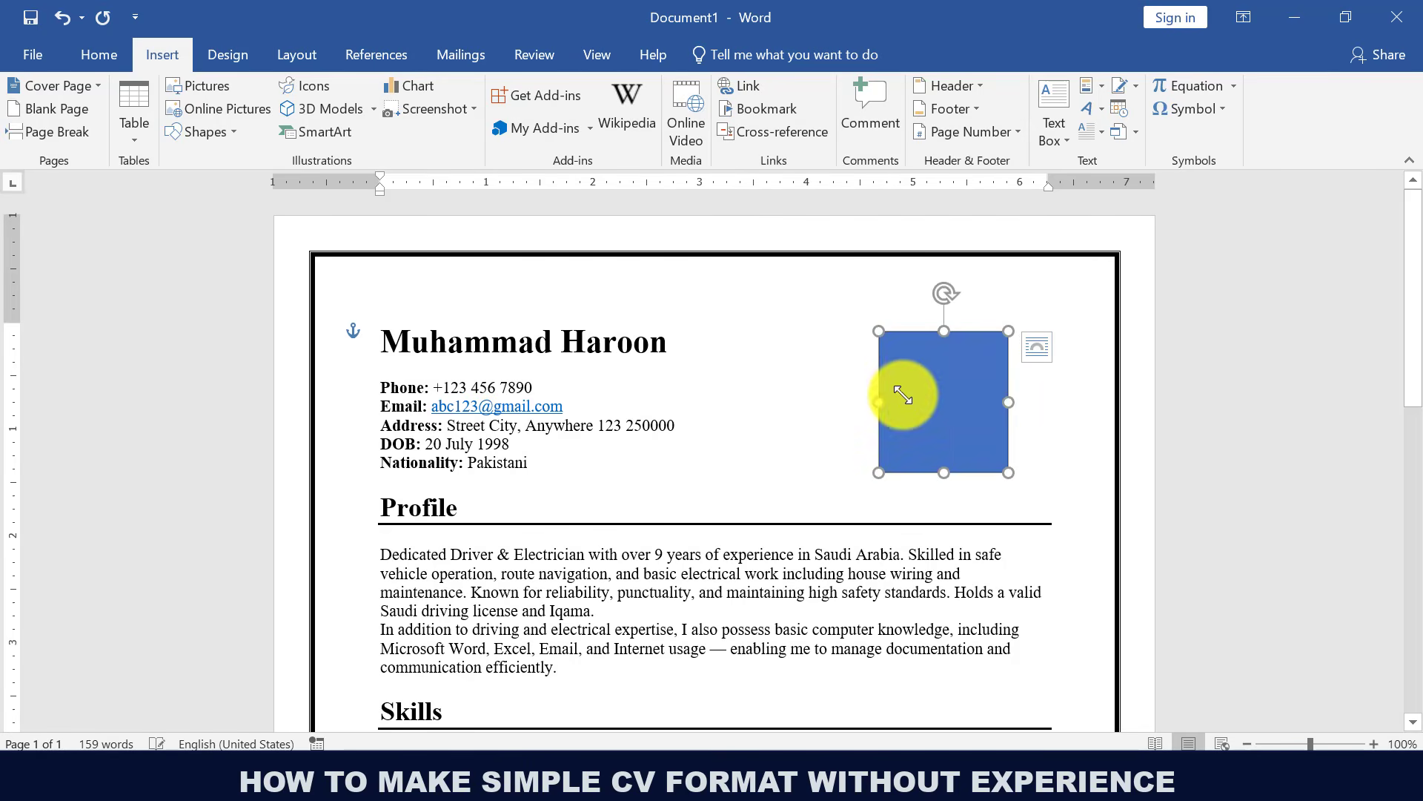
pyautogui.moveTo(928, 403)
pyautogui.mouseDown()
pyautogui.moveTo(988, 436)
pyautogui.moveTo(990, 404)
pyautogui.mouseUp()
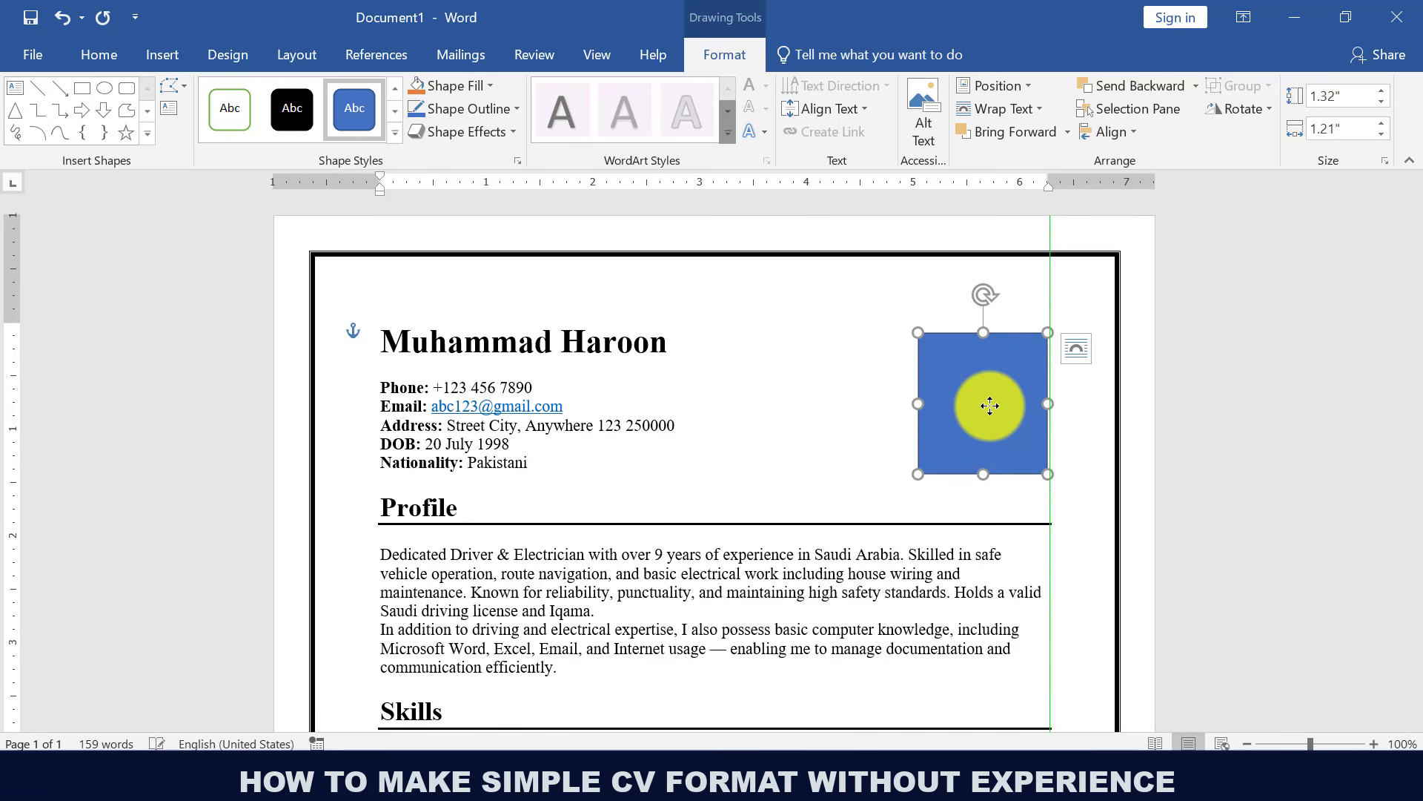
pyautogui.click(637, 767)
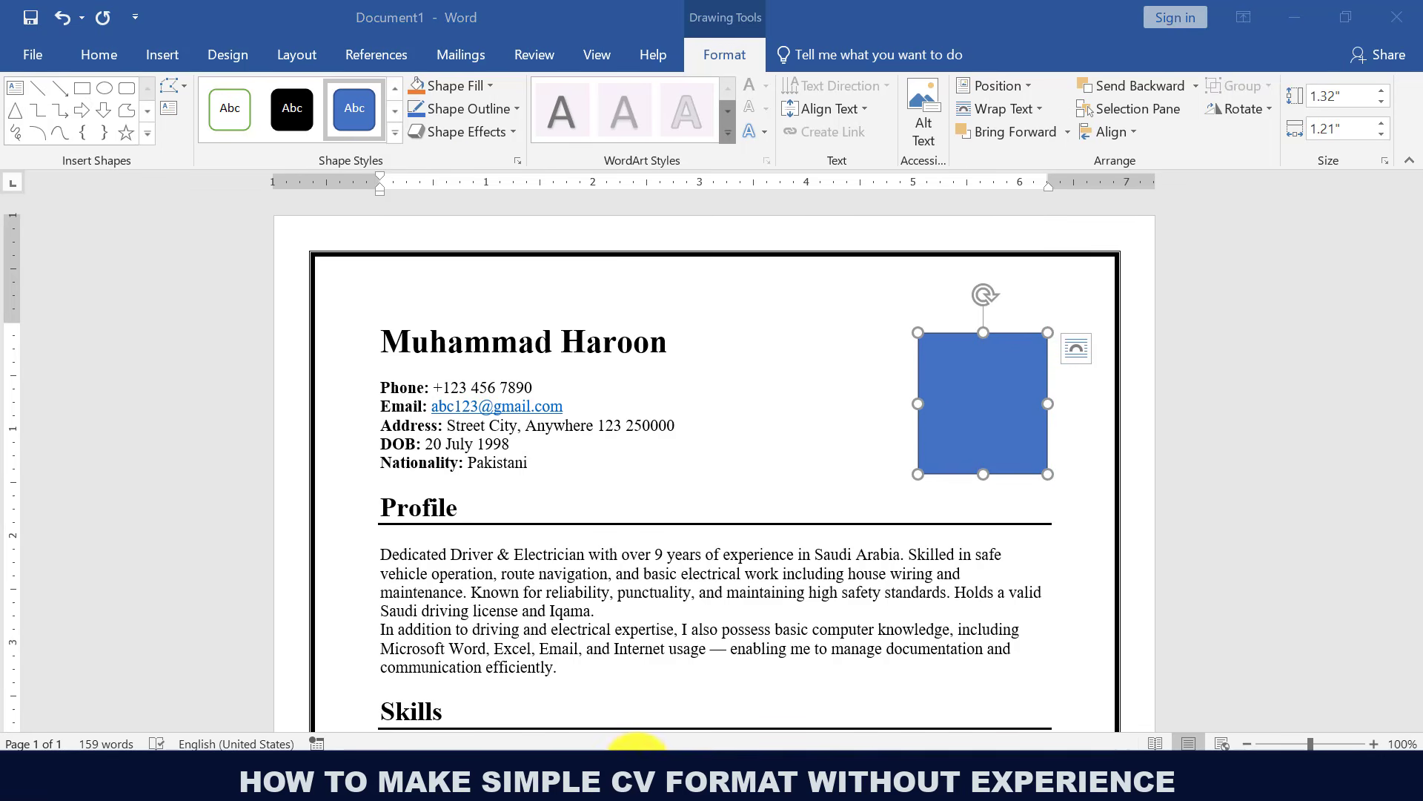
pyautogui.click(166, 59)
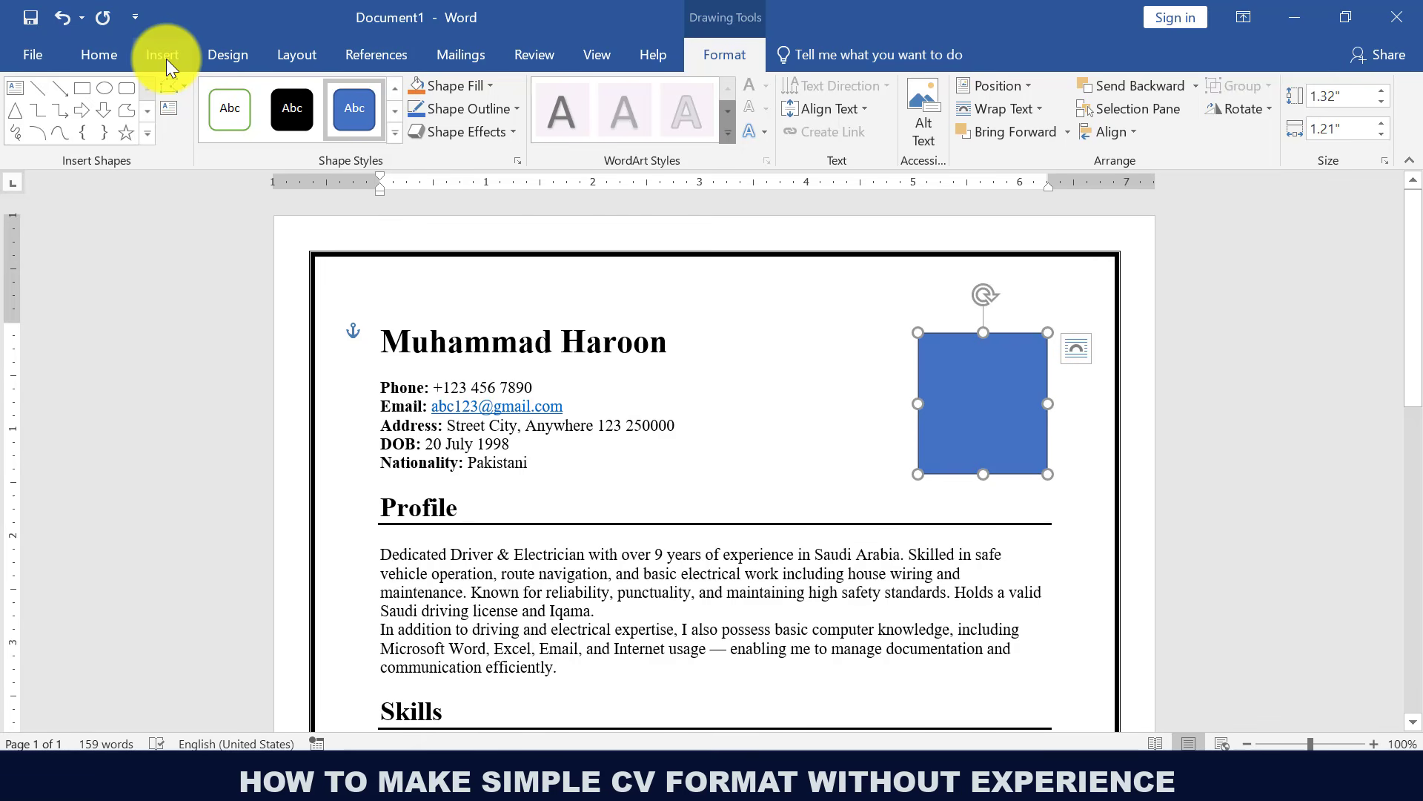
pyautogui.click(166, 59)
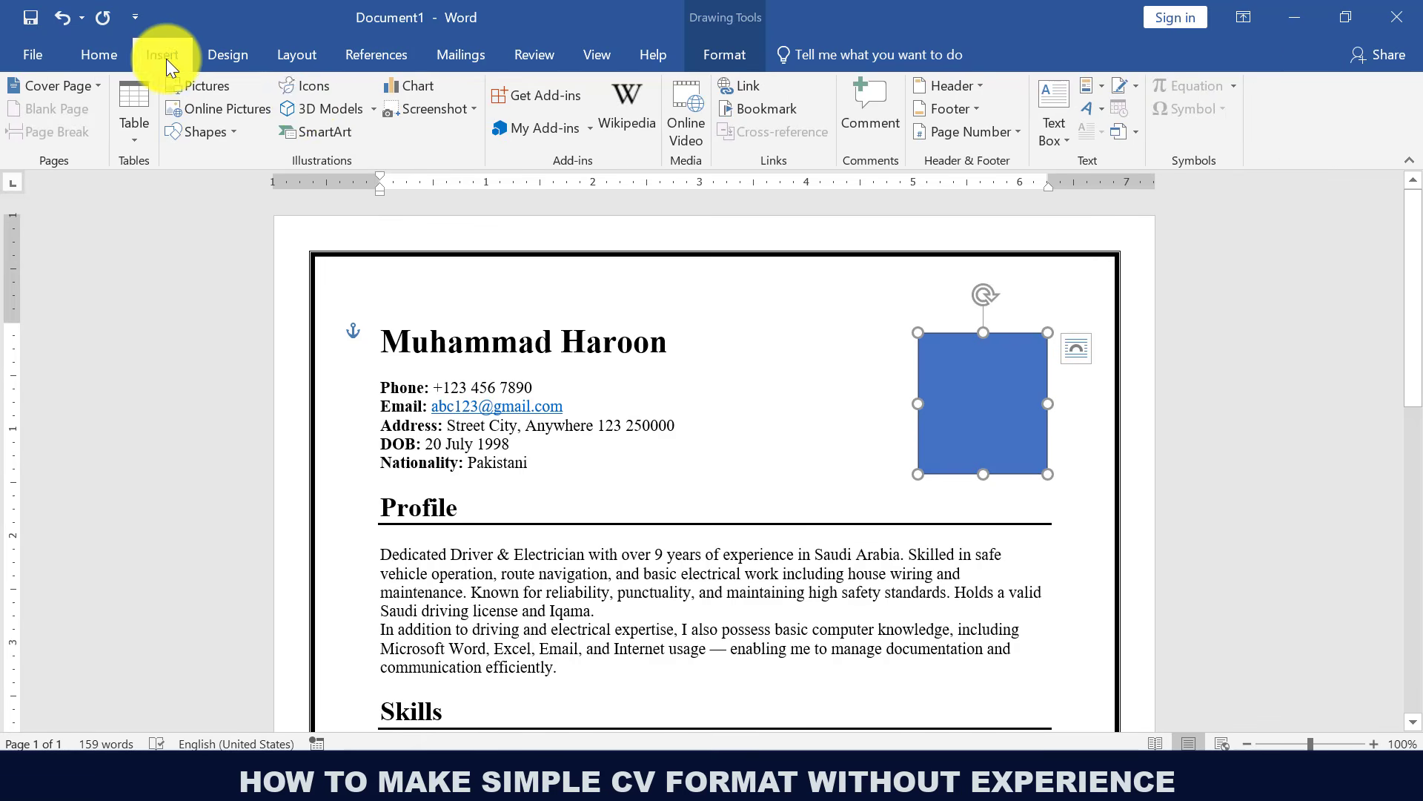
# Insert the plain person icon from the People icons category.
pyautogui.click(326, 90)
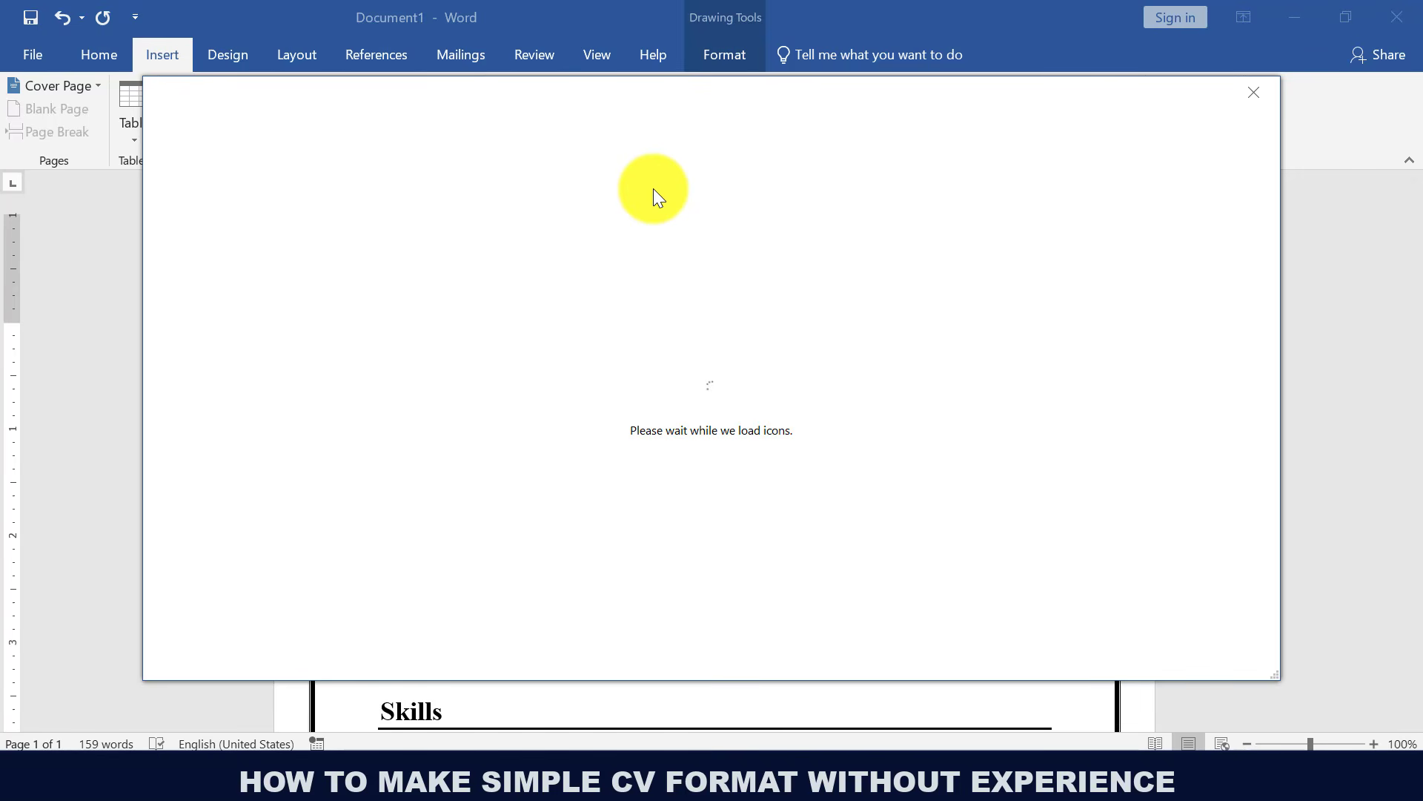
pyautogui.scroll(-10, 381, 423)
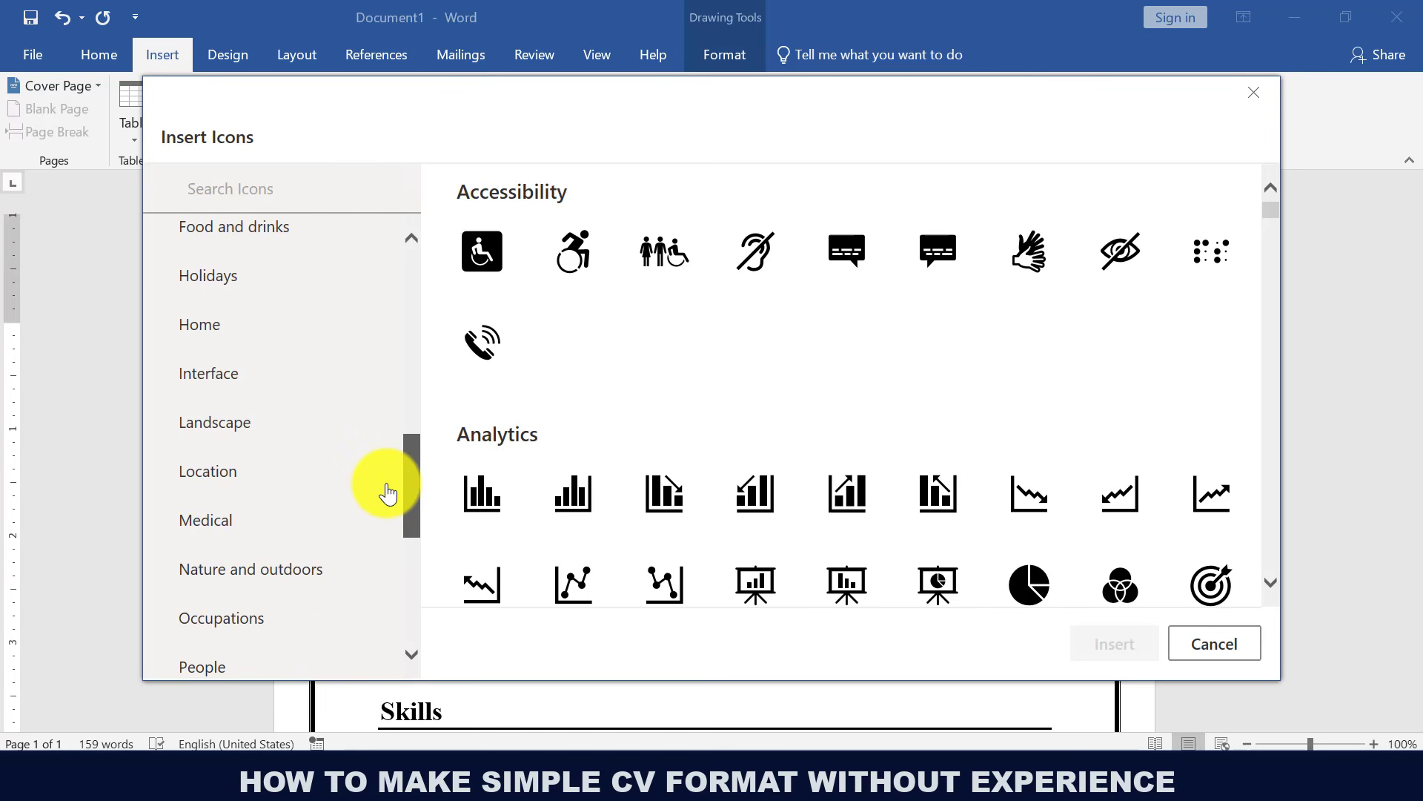
pyautogui.scroll(-2, 382, 527)
pyautogui.click(305, 530)
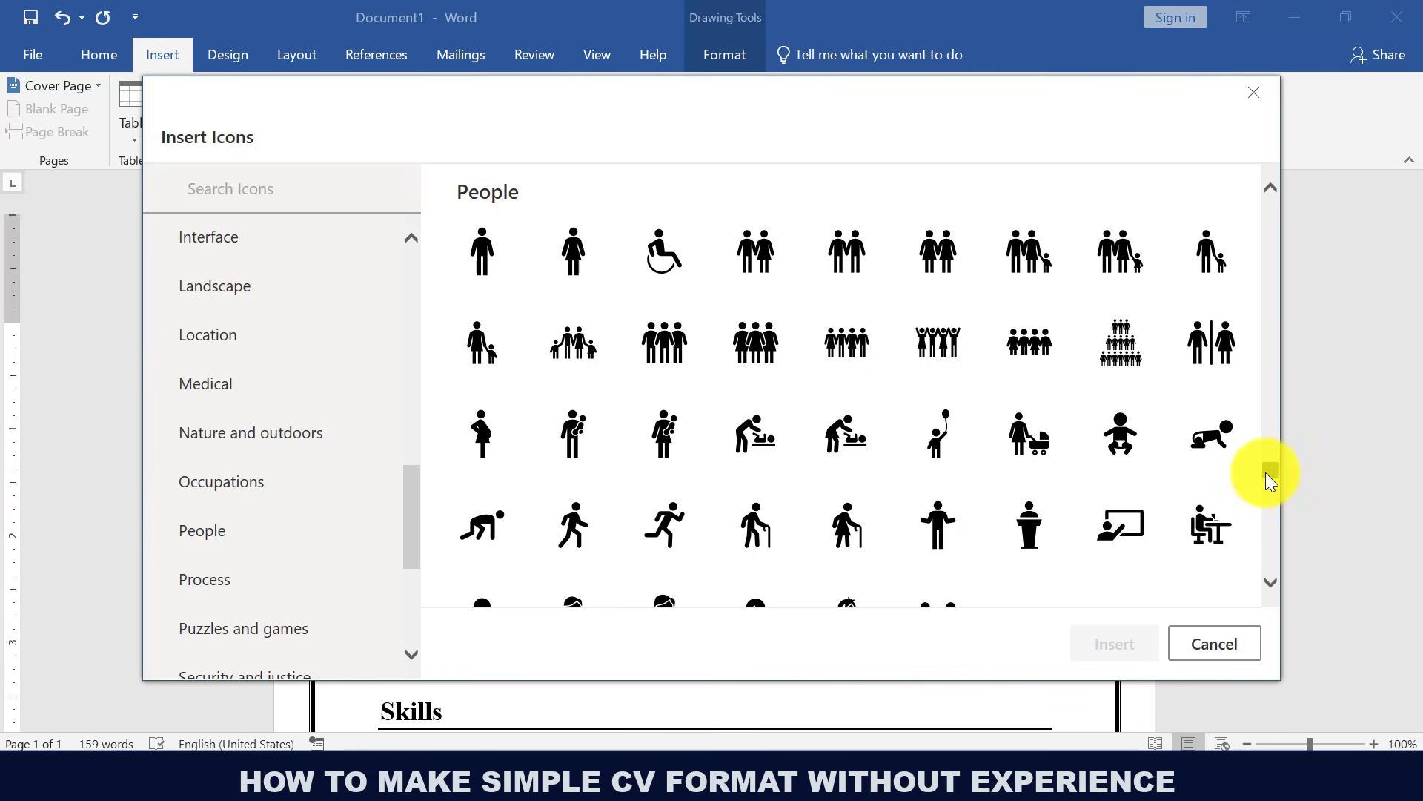
pyautogui.moveTo(1268, 473); pyautogui.dragTo(1268, 479)
pyautogui.scroll(-1, 1141, 605)
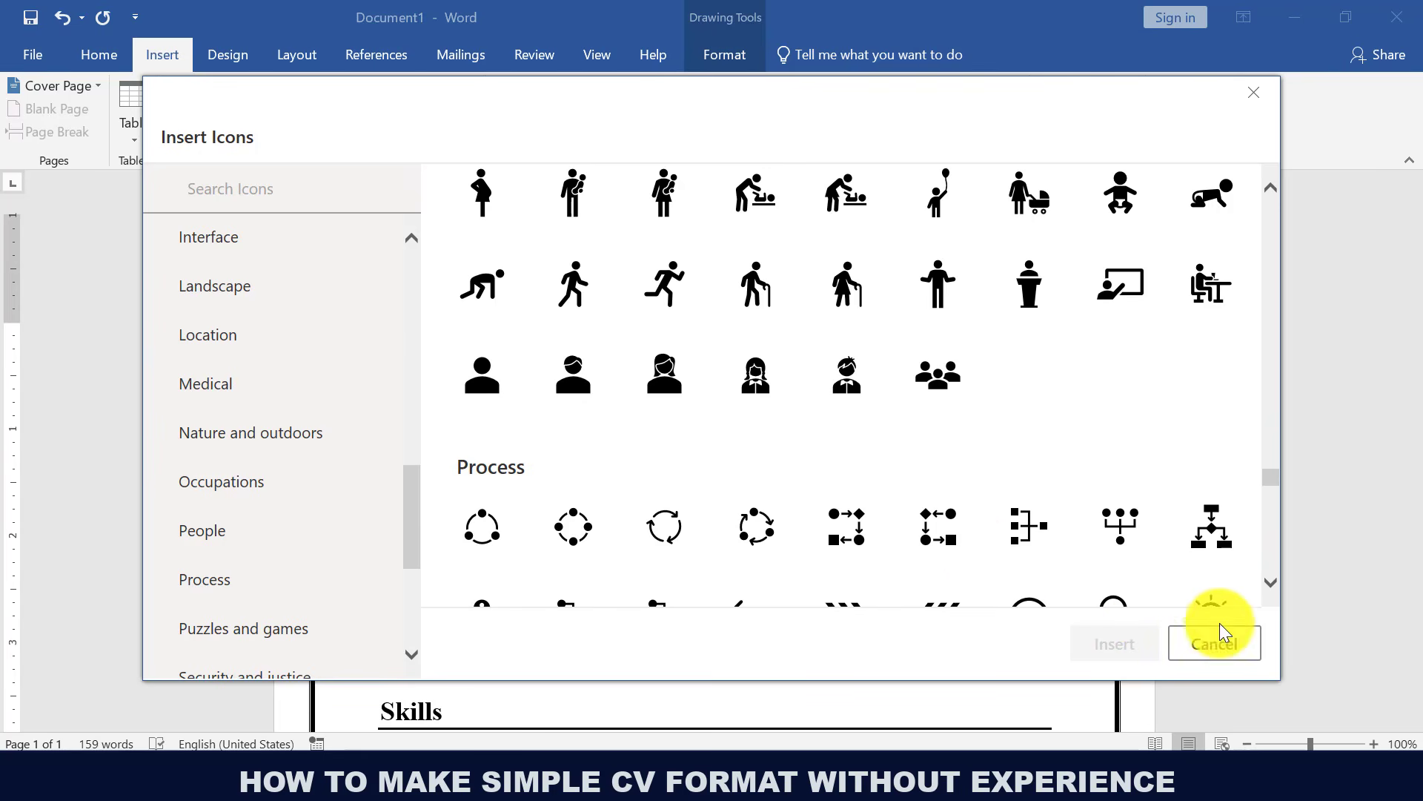
pyautogui.click(508, 369)
pyautogui.click(1105, 644)
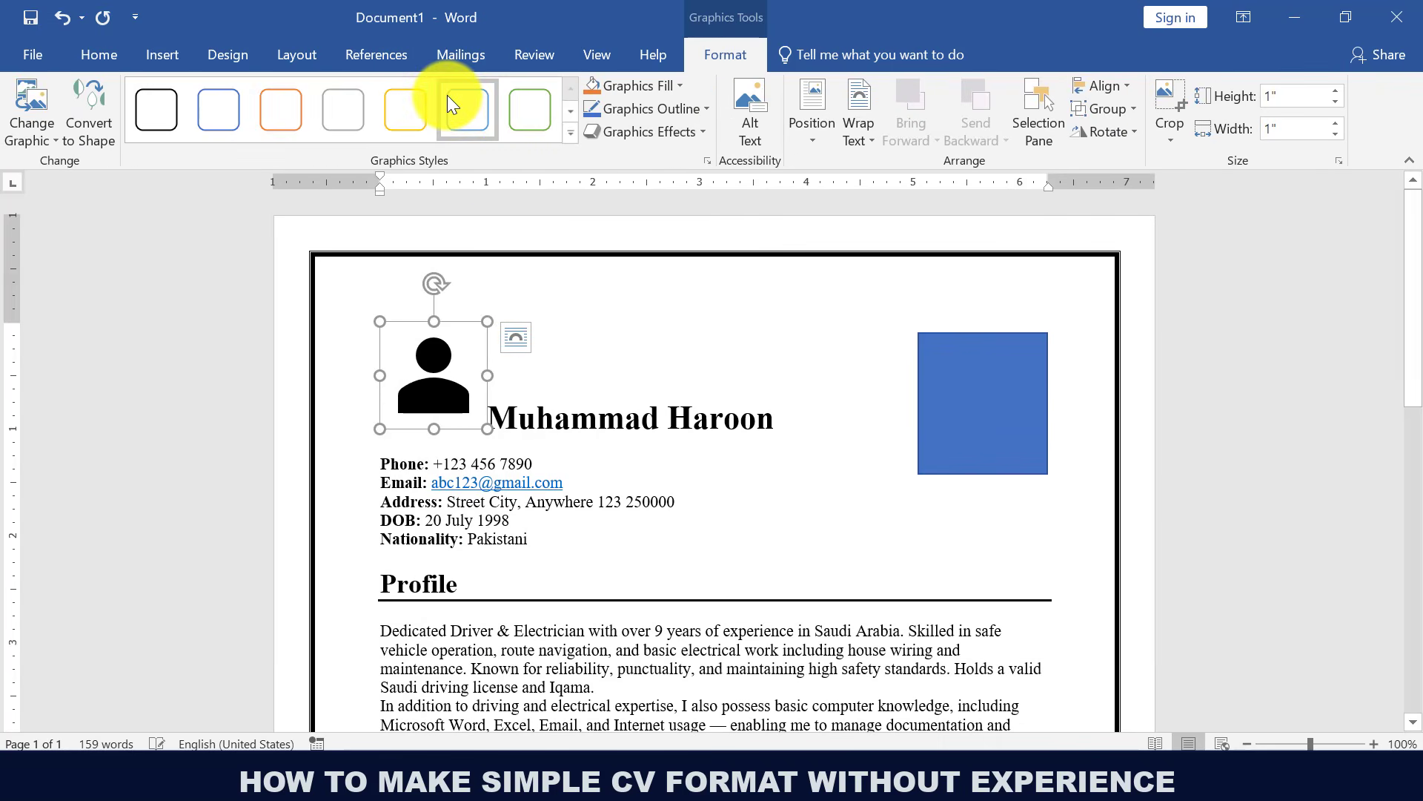
# Set the icon to In Front of Text and move it onto the square.
pyautogui.click(873, 126)
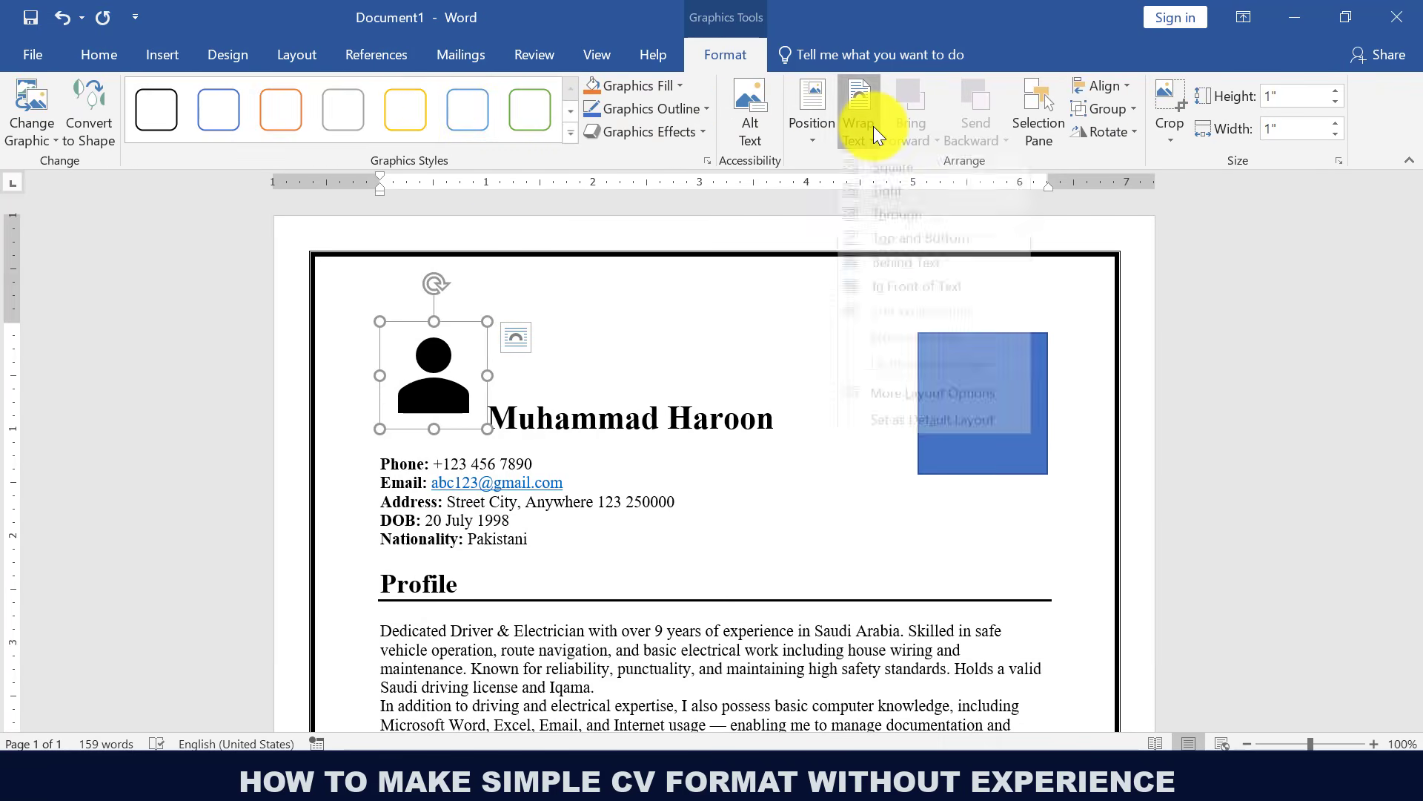
pyautogui.click(939, 306)
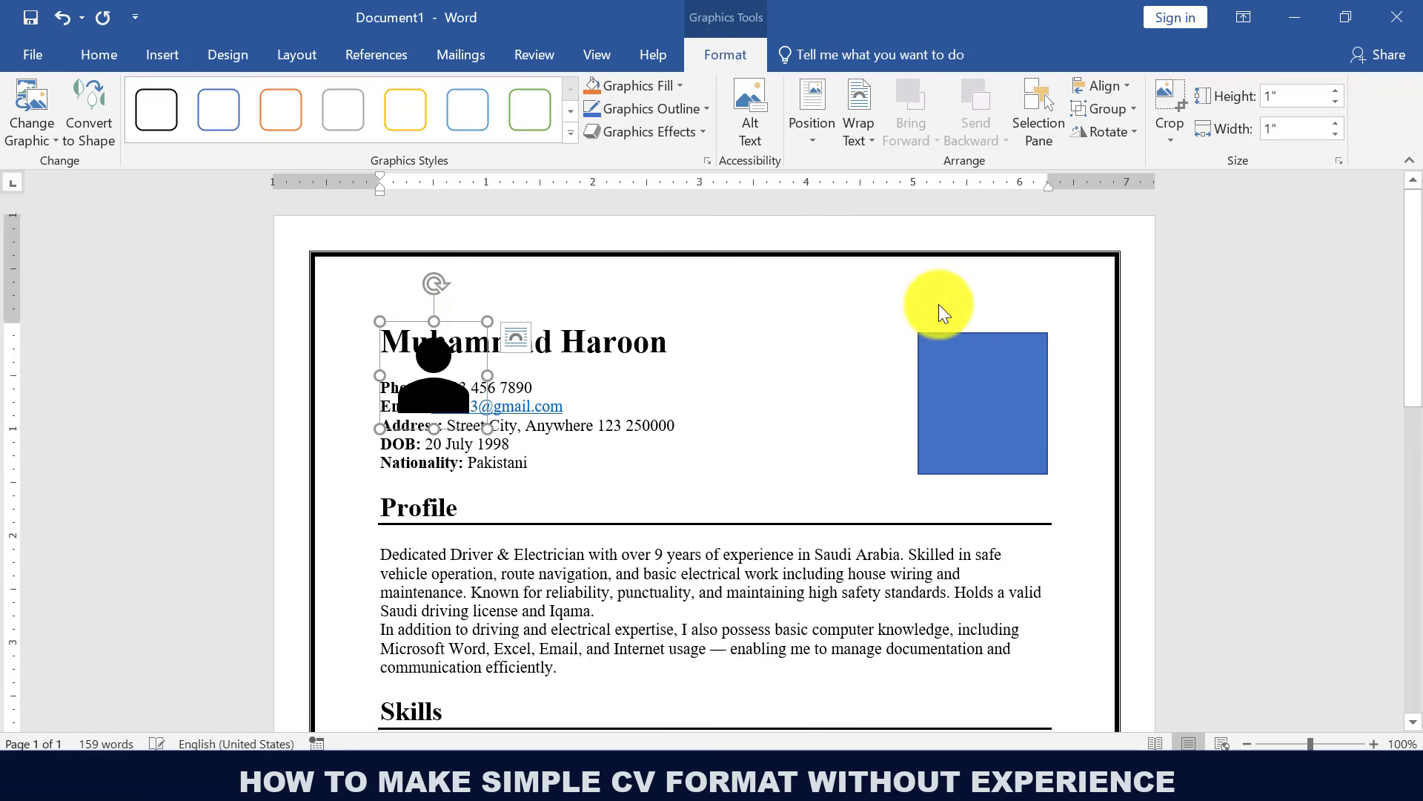
pyautogui.moveTo(441, 363)
pyautogui.mouseDown()
pyautogui.moveTo(831, 420)
pyautogui.moveTo(968, 371)
pyautogui.moveTo(988, 386)
pyautogui.mouseUp()
# Give the square No Fill and a black outline.
pyautogui.click(1016, 460)
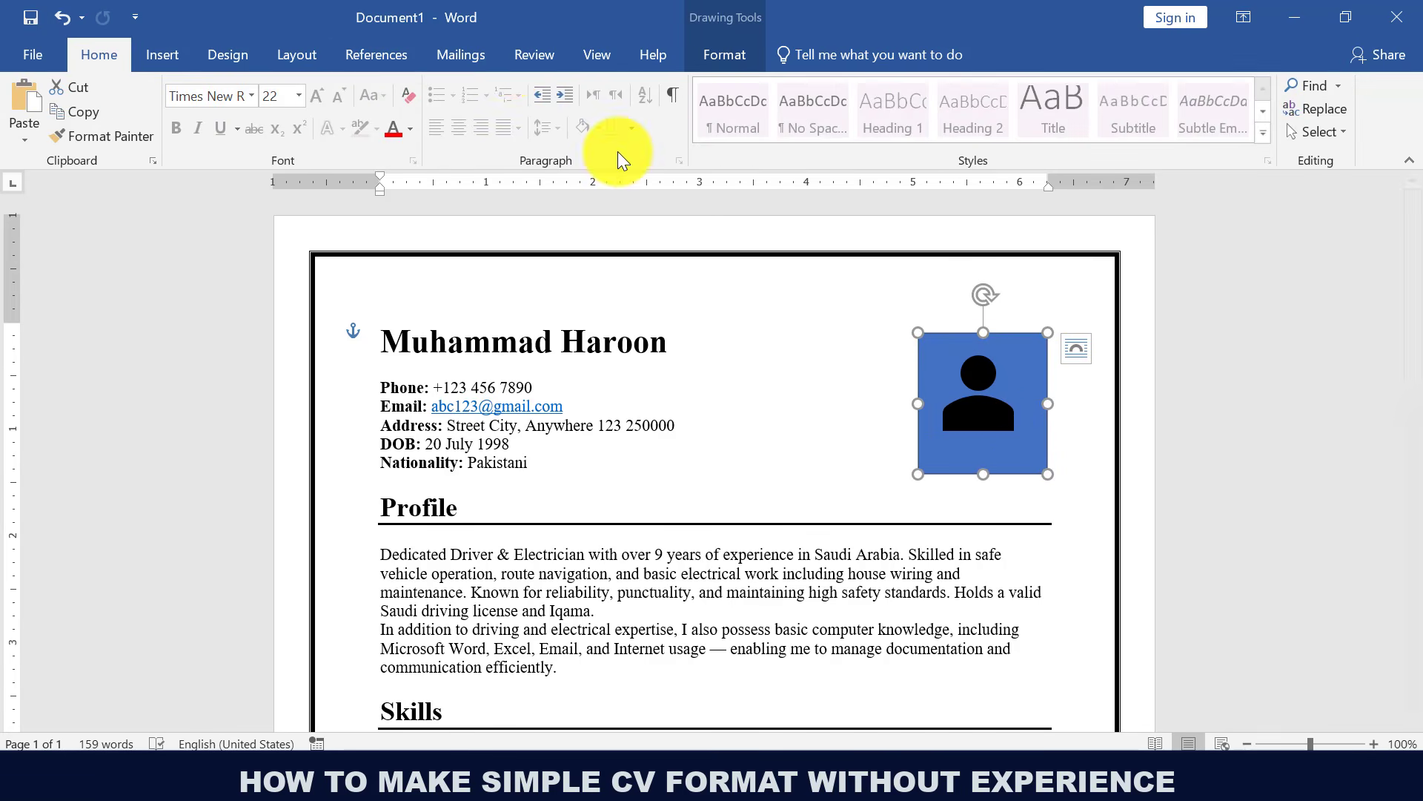
pyautogui.click(713, 66)
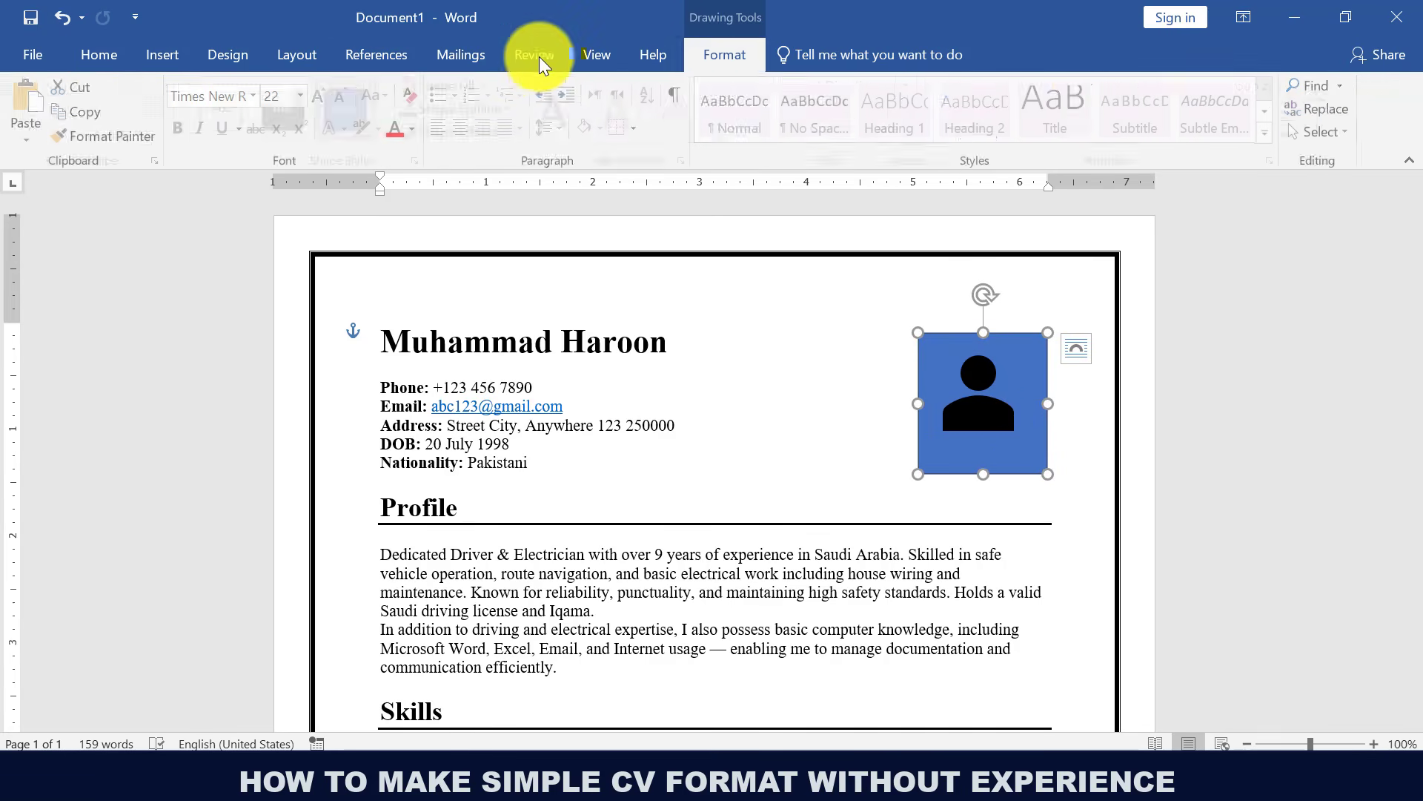
pyautogui.click(451, 87)
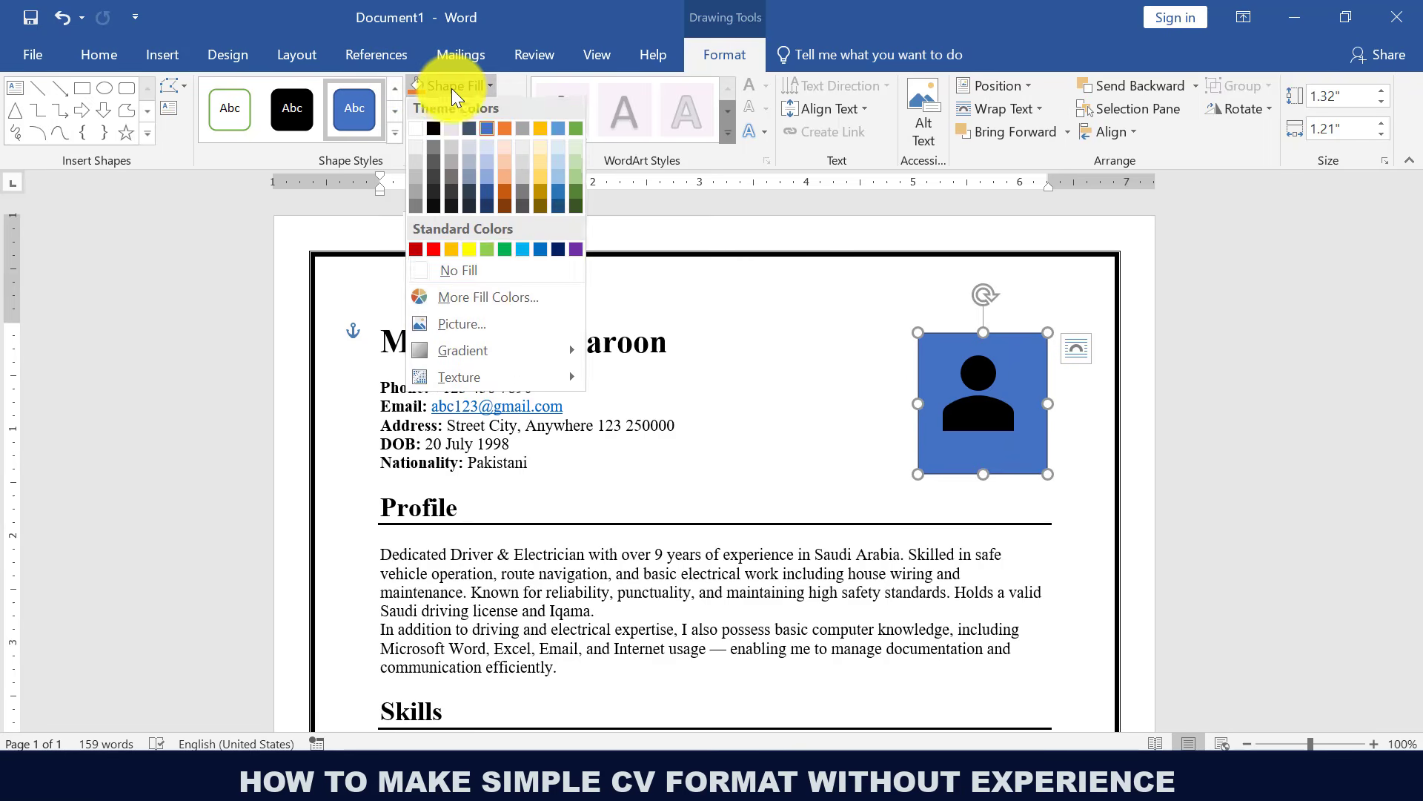
pyautogui.click(480, 278)
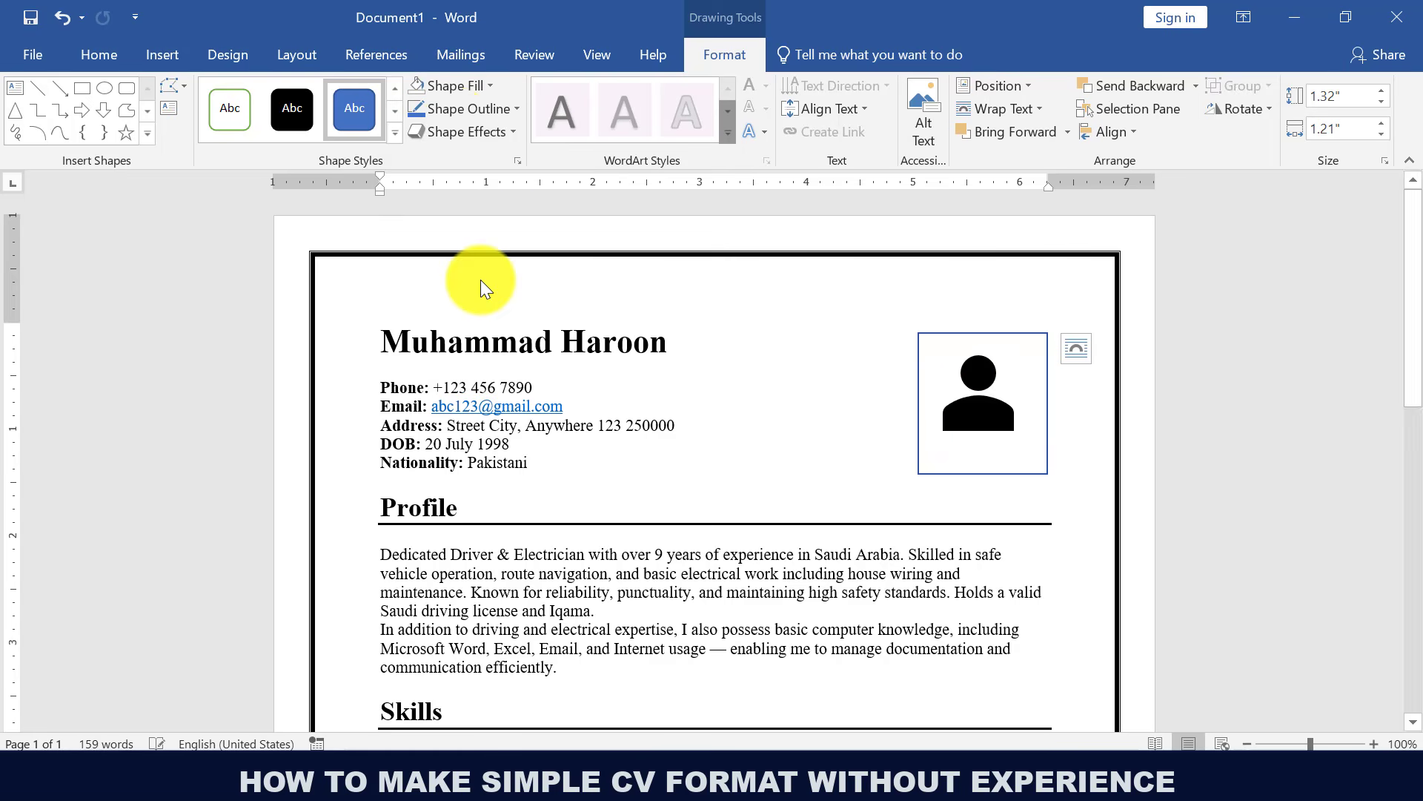
pyautogui.click(457, 109)
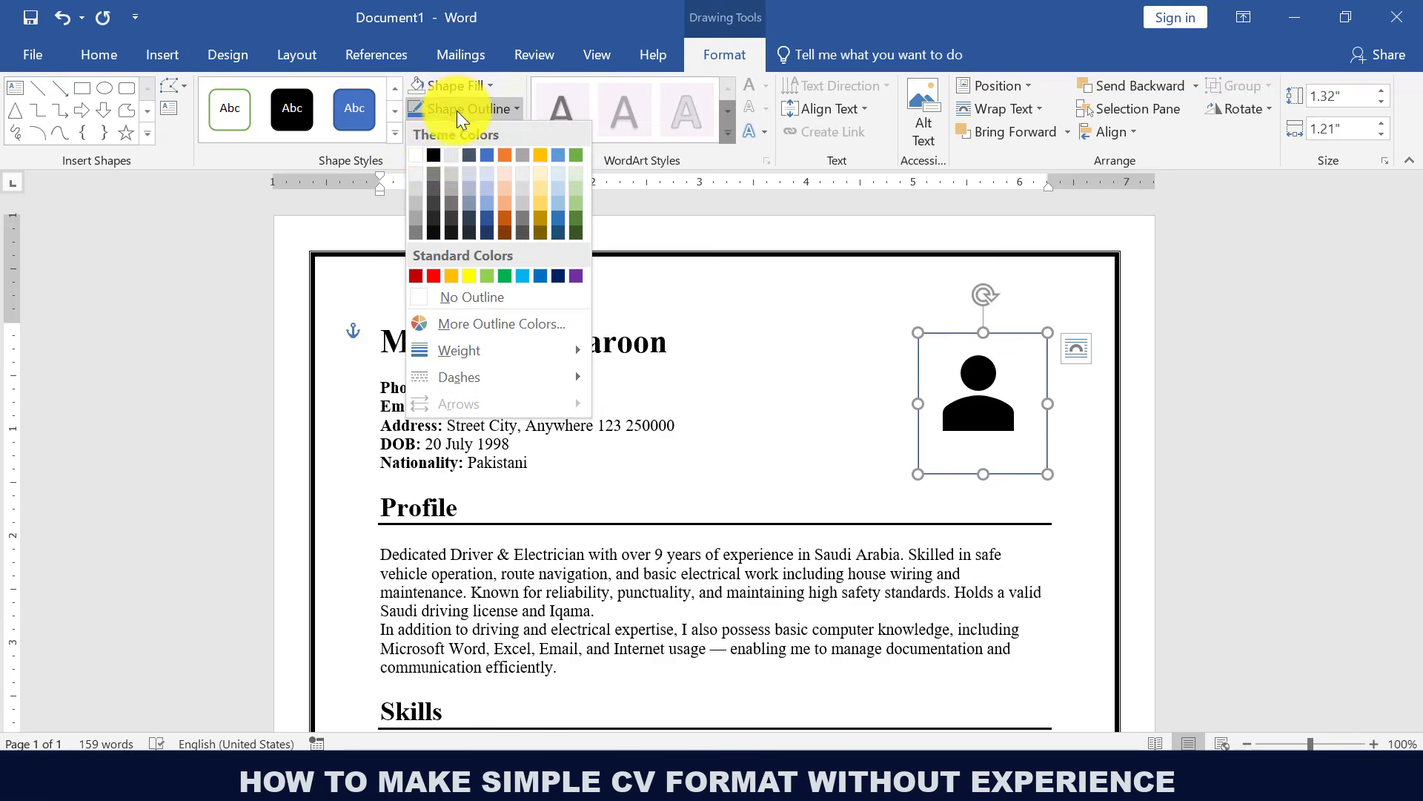
pyautogui.click(434, 154)
# Enlarge the person icon and centre it inside the frame.
pyautogui.moveTo(980, 404); pyautogui.dragTo(985, 415)
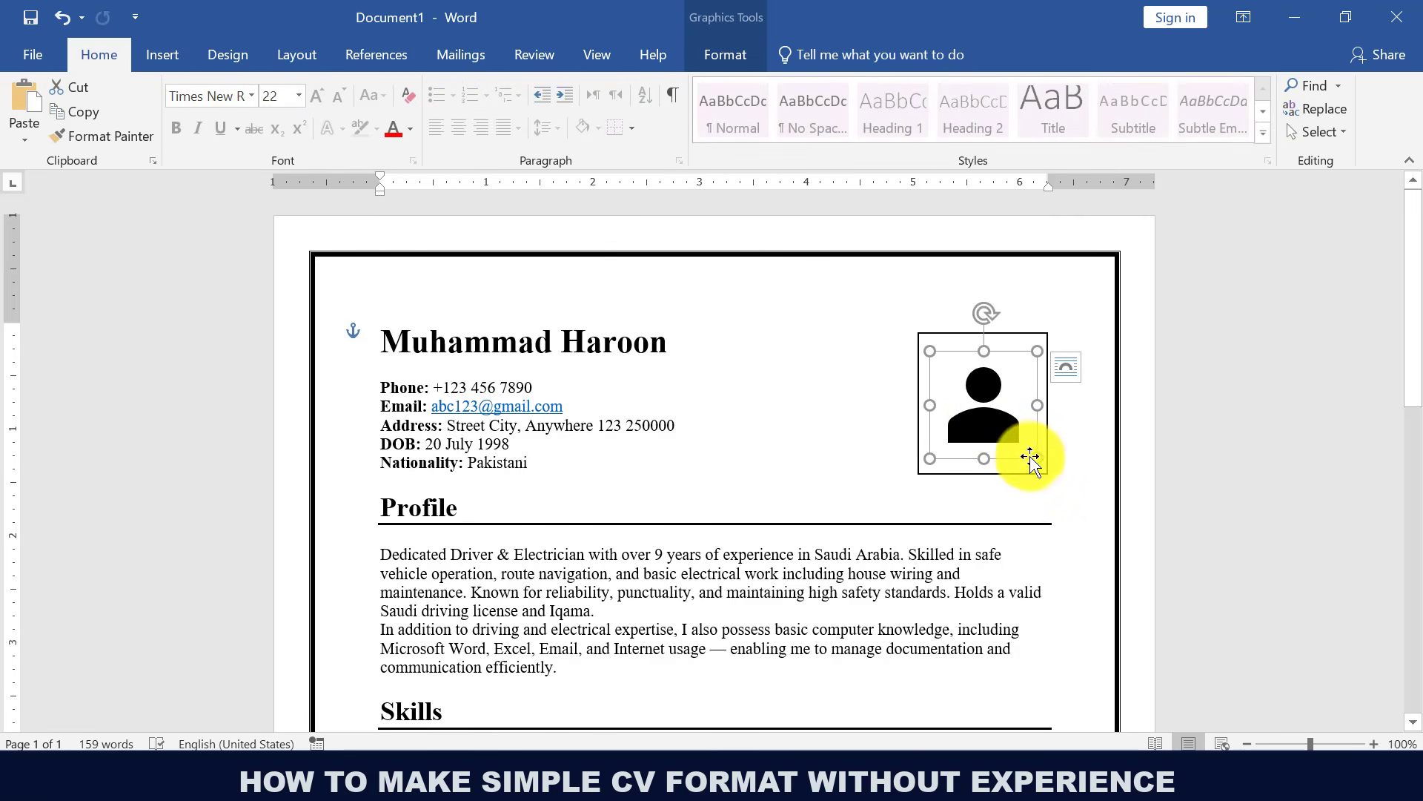
pyautogui.moveTo(1038, 461); pyautogui.dragTo(1054, 484)
pyautogui.moveTo(1000, 432); pyautogui.dragTo(990, 415)
pyautogui.click(829, 319)
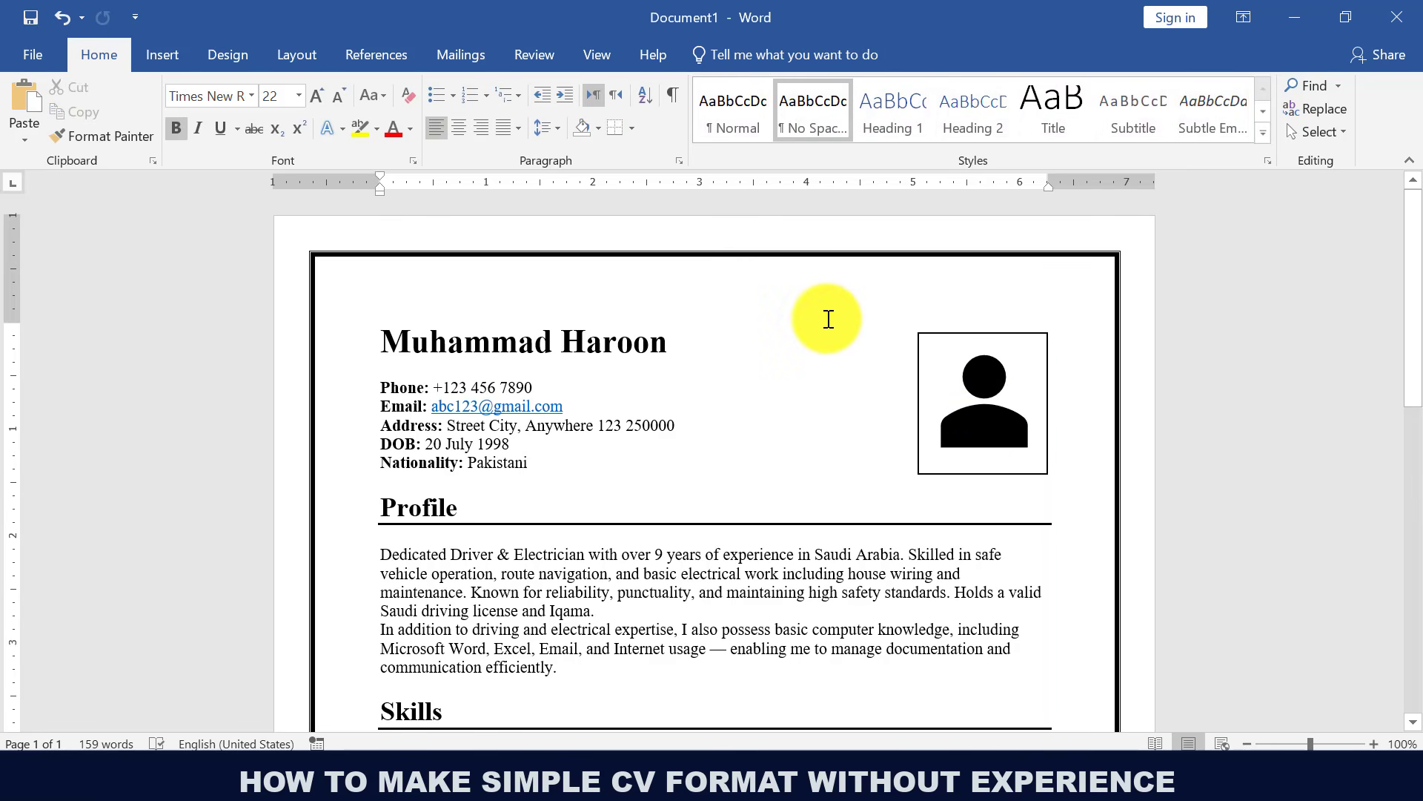
# Scroll through the CV and zoom out until the whole bordered page fits on screen.
pyautogui.moveTo(1401, 280); pyautogui.dragTo(1419, 619)
pyautogui.click(1248, 744)
pyautogui.click(1247, 744)
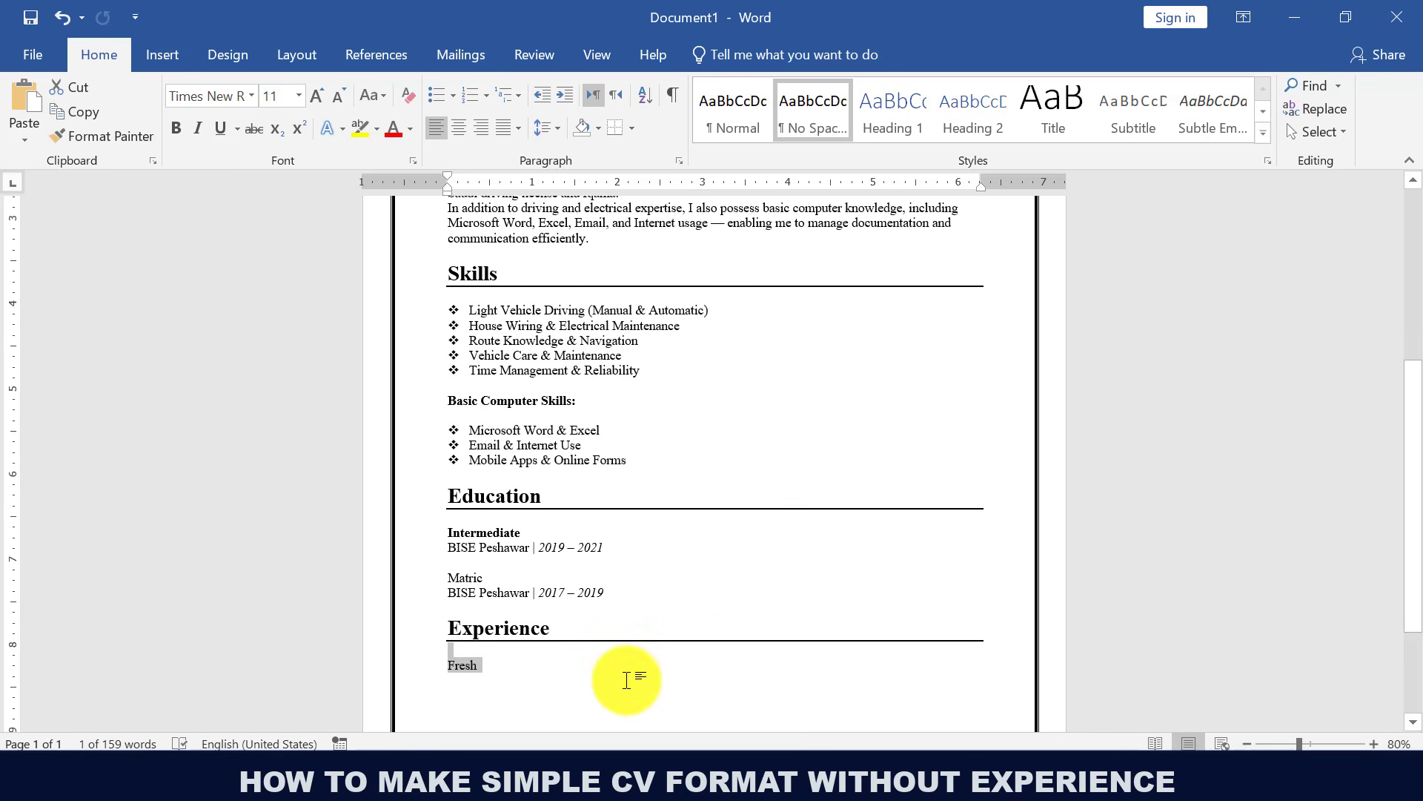
pyautogui.click(622, 680)
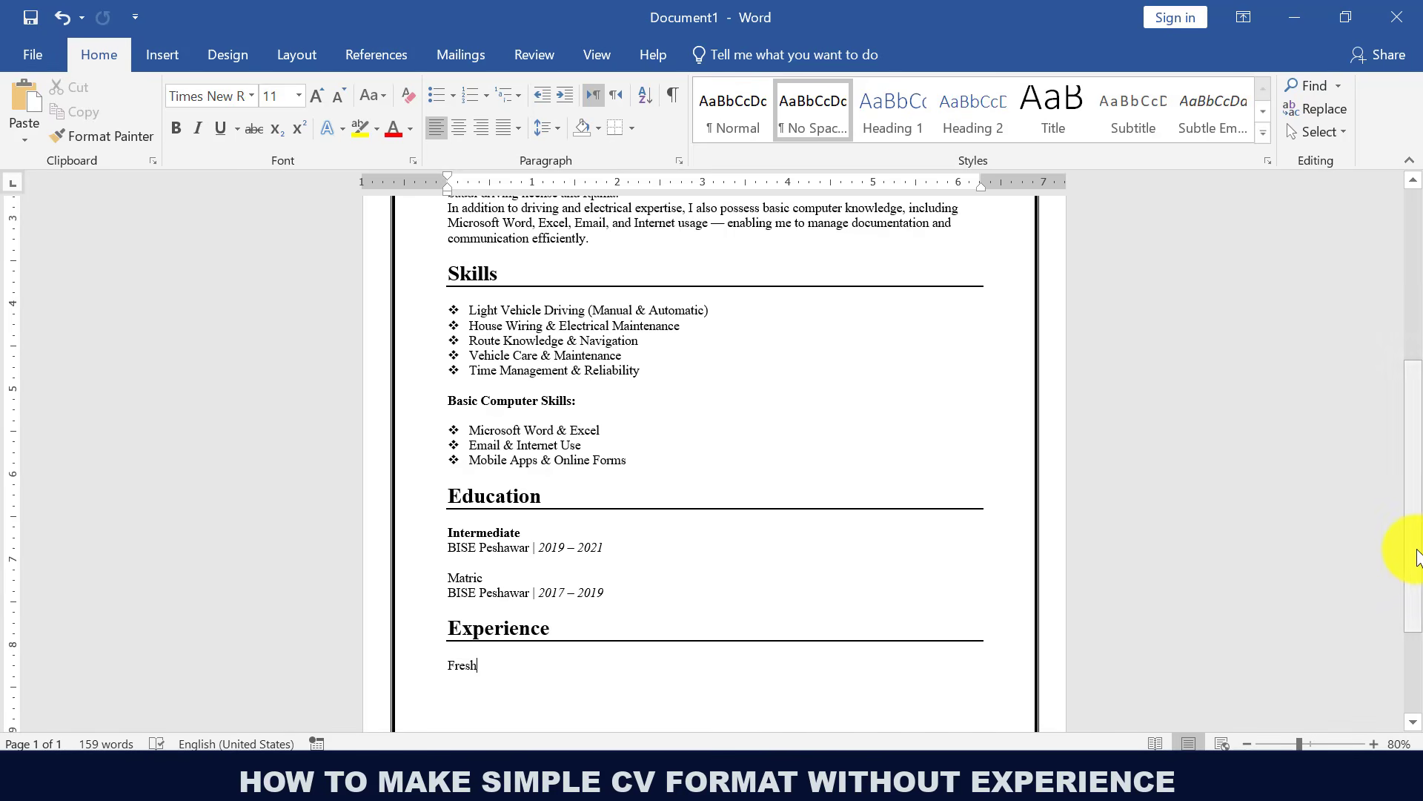
pyautogui.moveTo(1416, 538); pyautogui.dragTo(1409, 367)
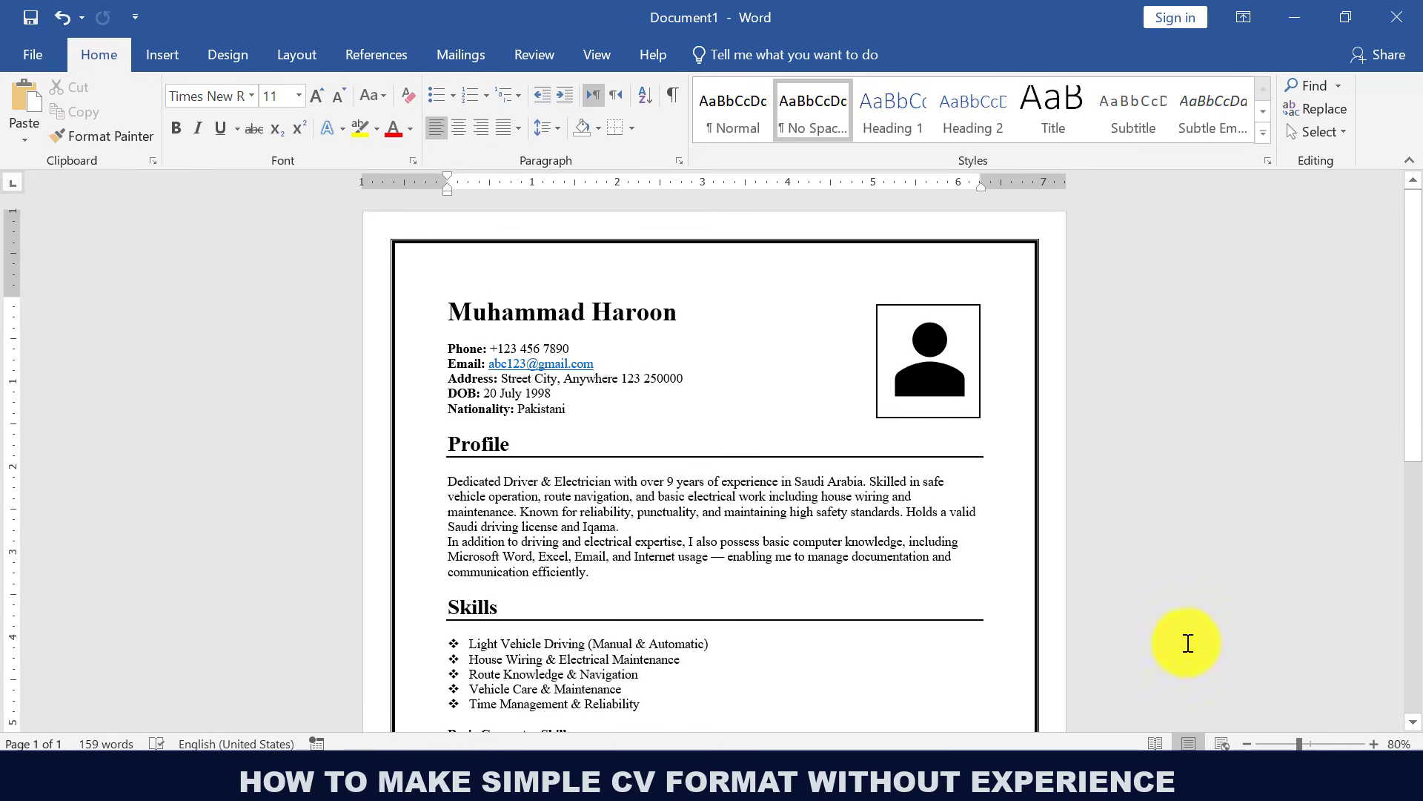
pyautogui.click(1250, 744)
pyautogui.click(1250, 744)
pyautogui.click(1250, 744)
pyautogui.click(1250, 743)
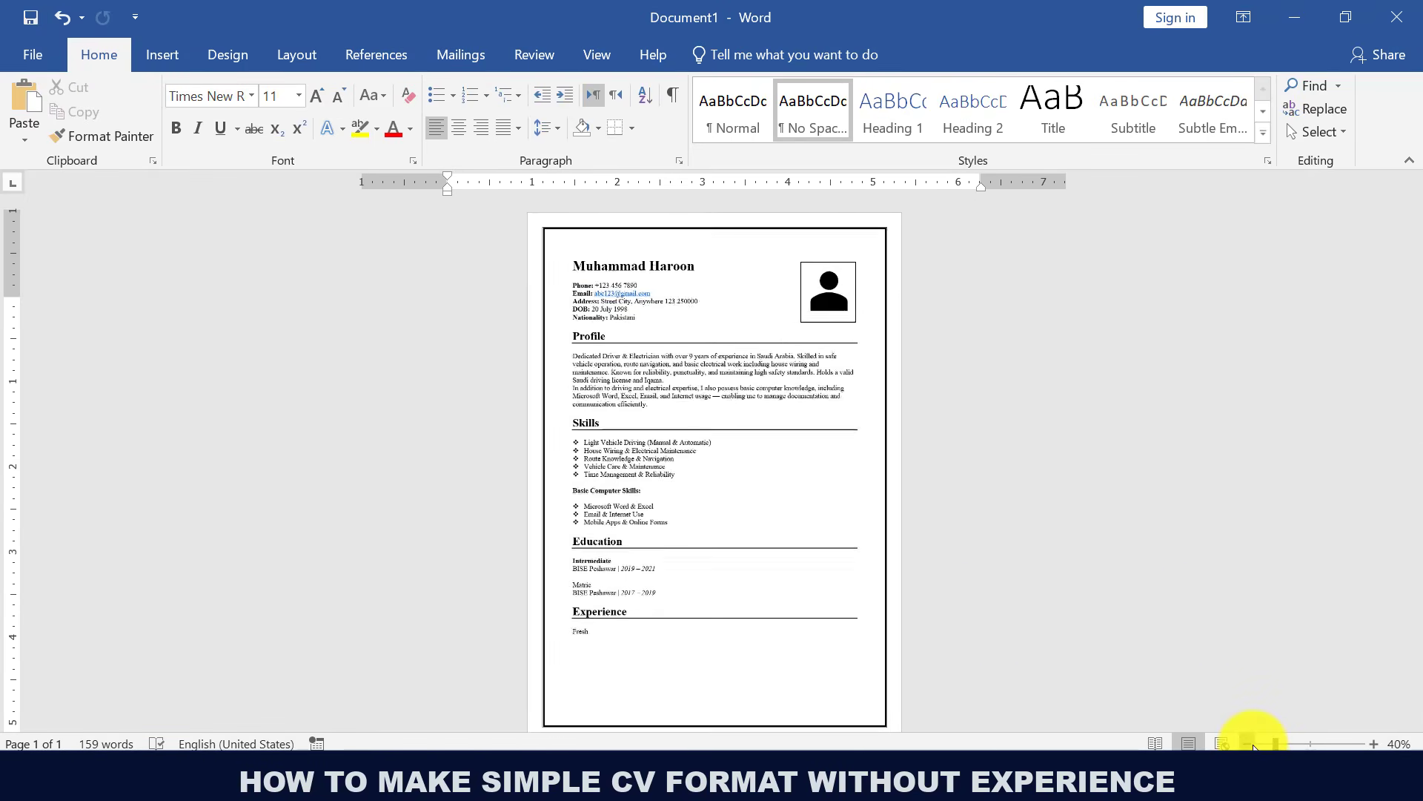